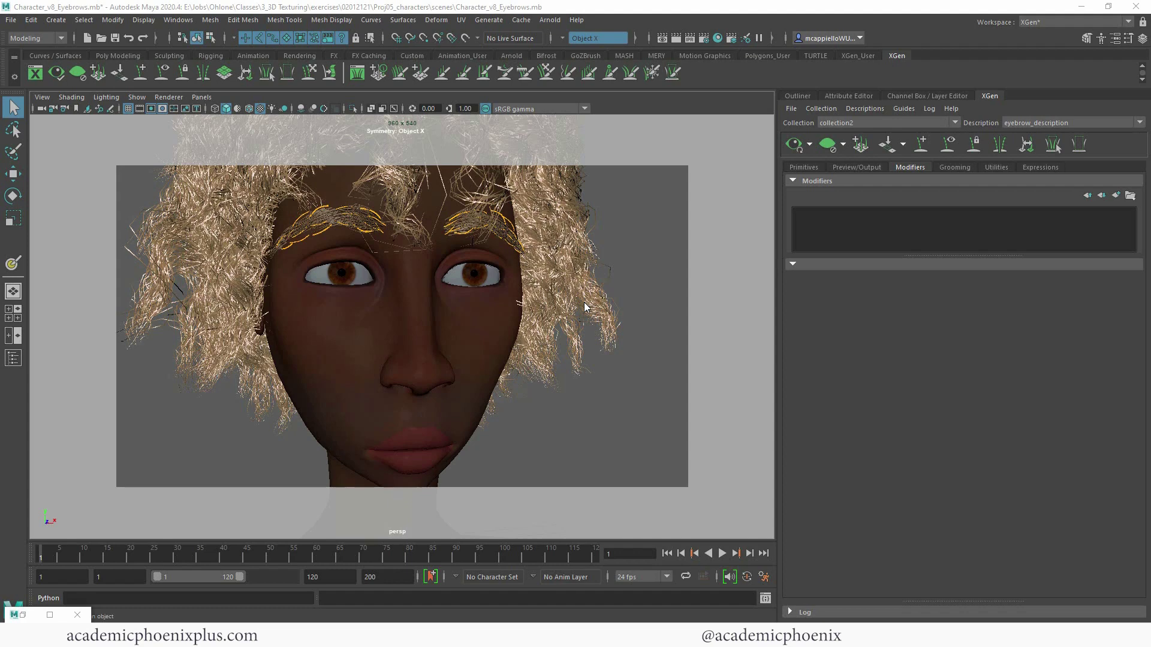
Step: Duplicate the head_geo mesh and move the copy sideways along X, clear of the original head
alt+right_drag(519, 284, 351, 259)
alt+drag(351, 259, 485, 326)
click(483, 326)
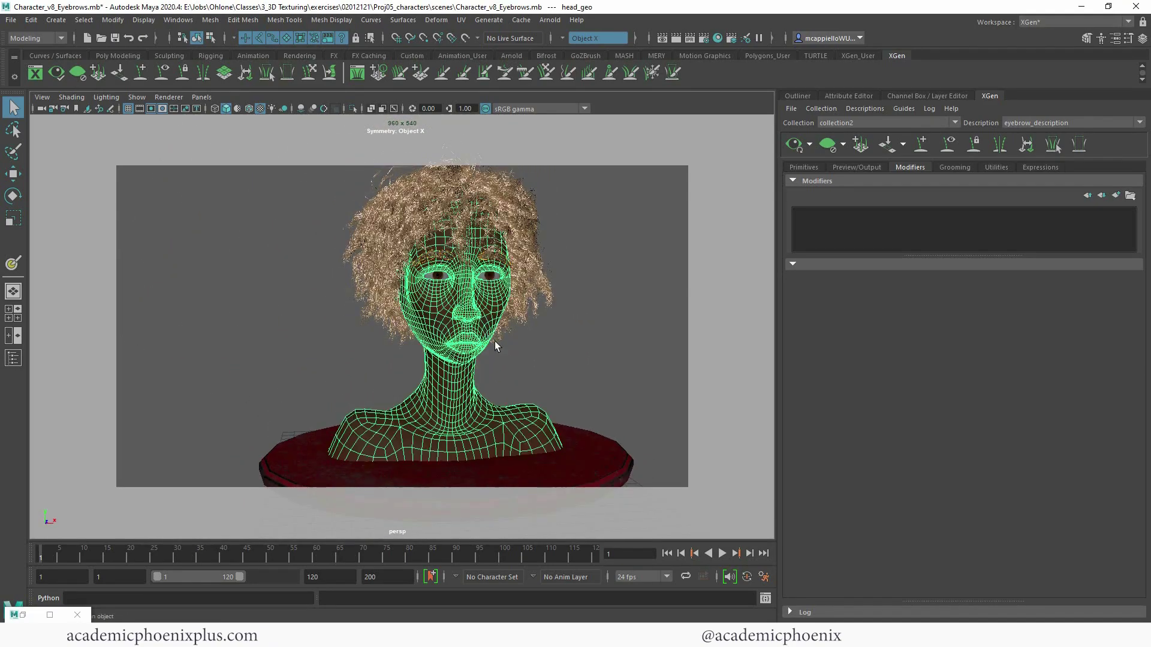
key(ctrl+d)
key(w)
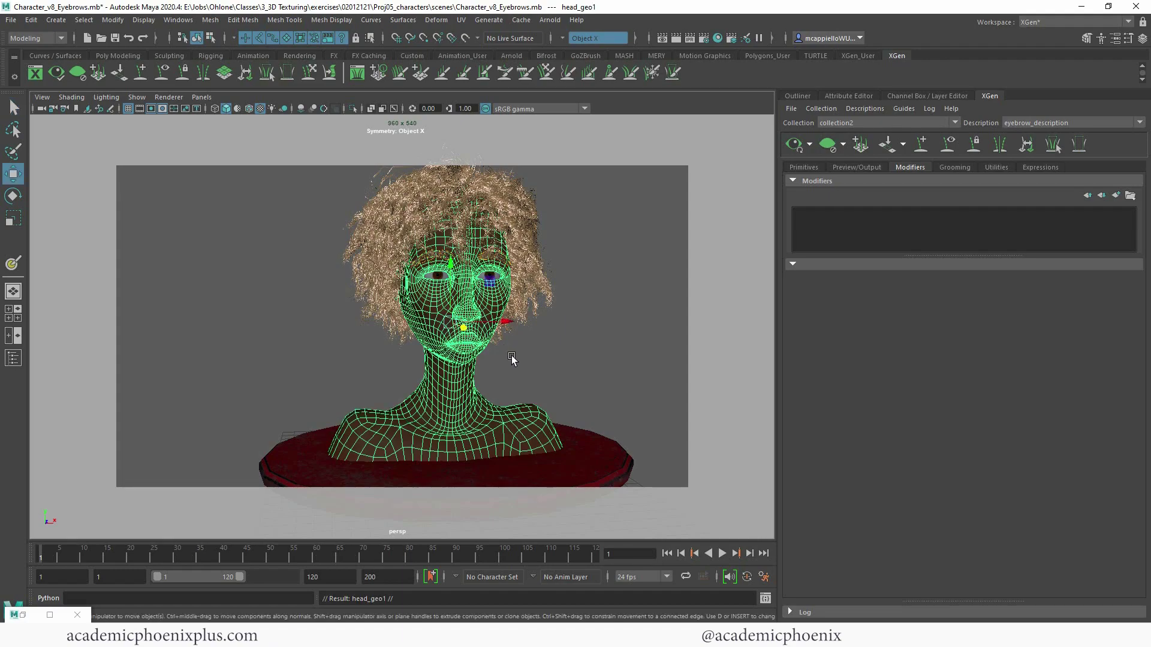
drag(520, 324, 290, 318)
Step: Assign the default initialShadingGroup material to the duplicated head mesh
alt+middle_drag(290, 318, 371, 367)
alt+right_drag(302, 312, 596, 290)
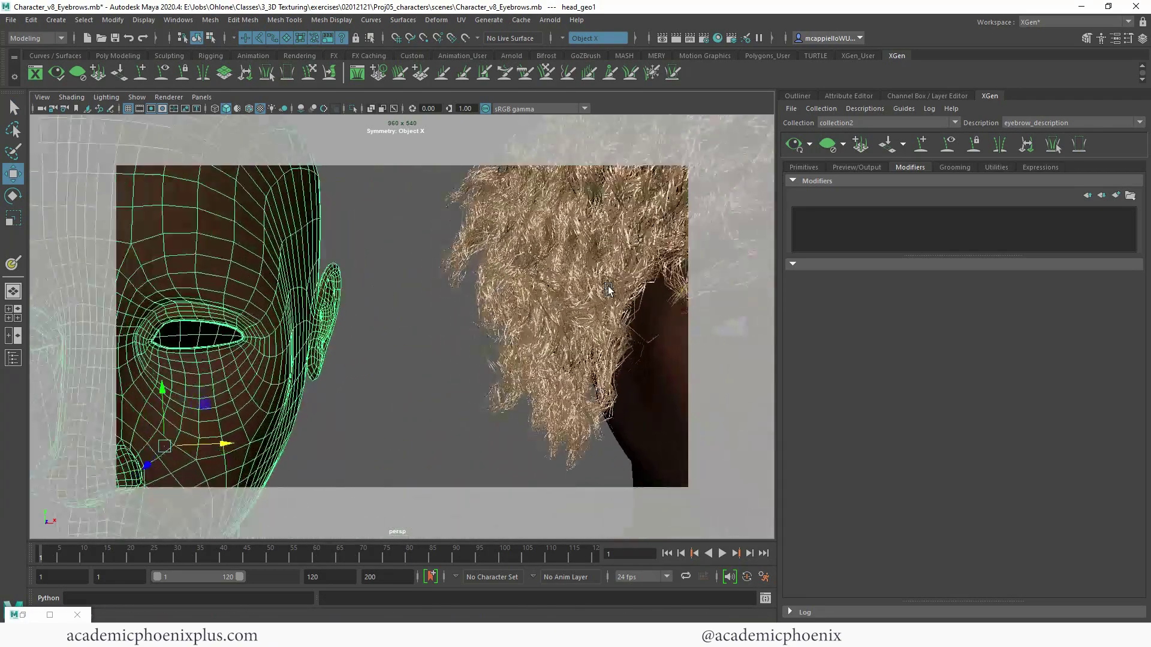
alt+middle_drag(152, 295, 326, 234)
alt+right_drag(326, 234, 562, 249)
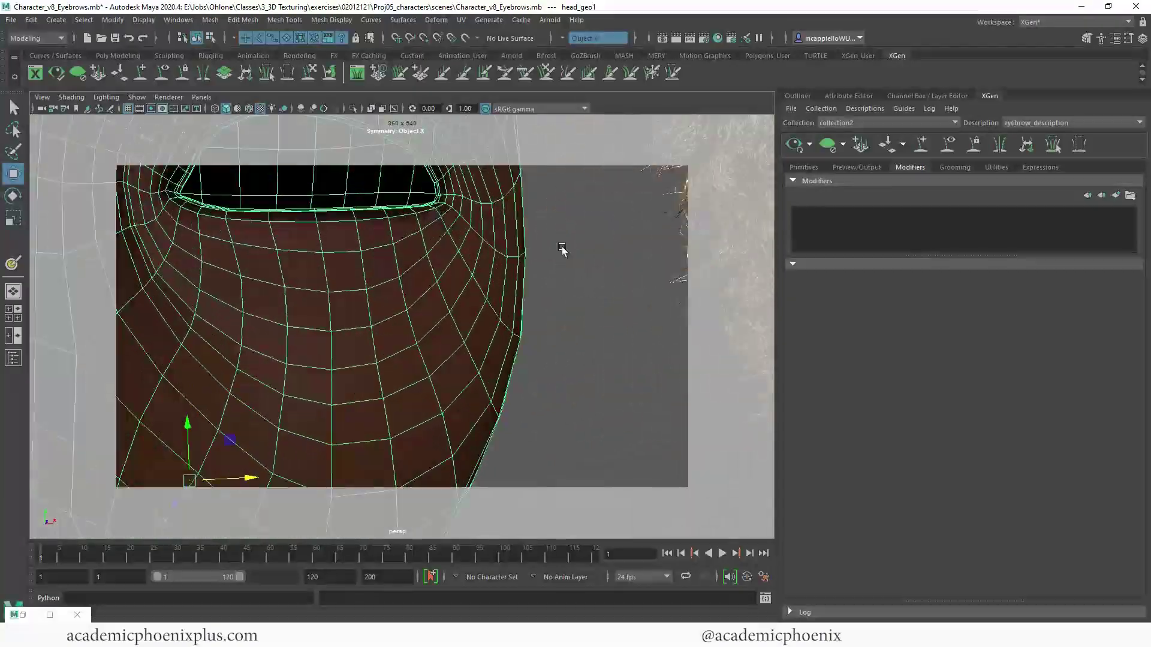
alt+drag(562, 249, 479, 300)
alt+right_drag(479, 299, 453, 261)
right_drag(465, 198, 567, 596)
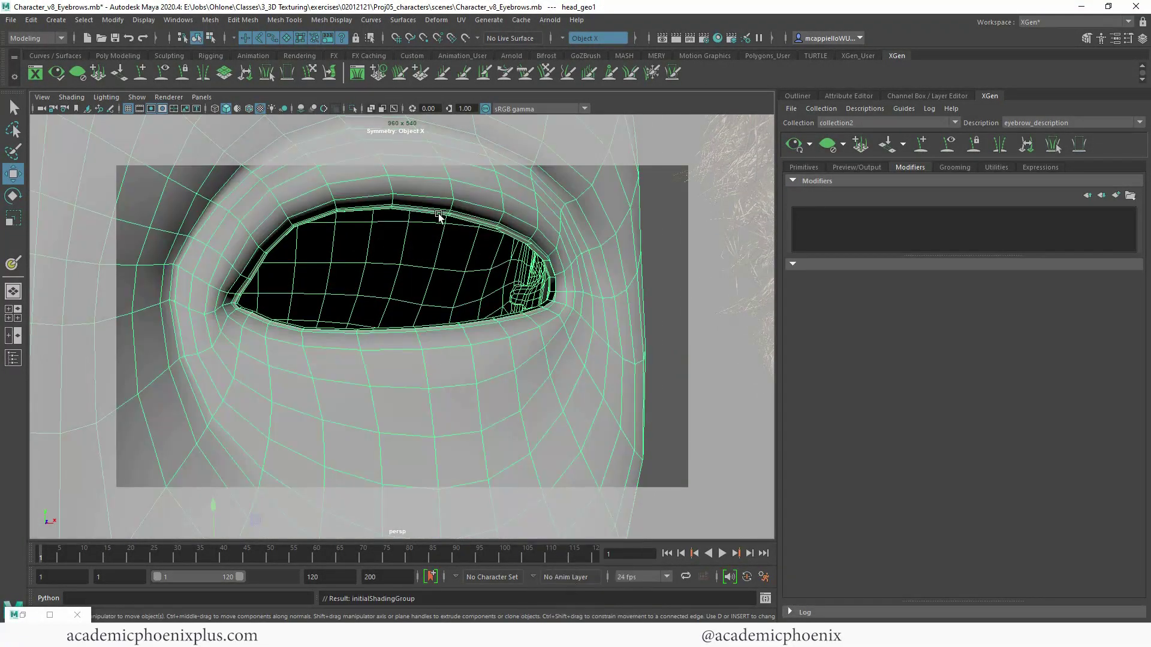
Step: Select the face loops forming the eyelid rims around the eye openings of the duplicated head, with Object X symmetry
alt+drag(459, 223, 482, 291)
right_drag(511, 283, 515, 321)
click(481, 288)
shift+double_click(453, 273)
shift+click(445, 258)
shift+double_click(416, 247)
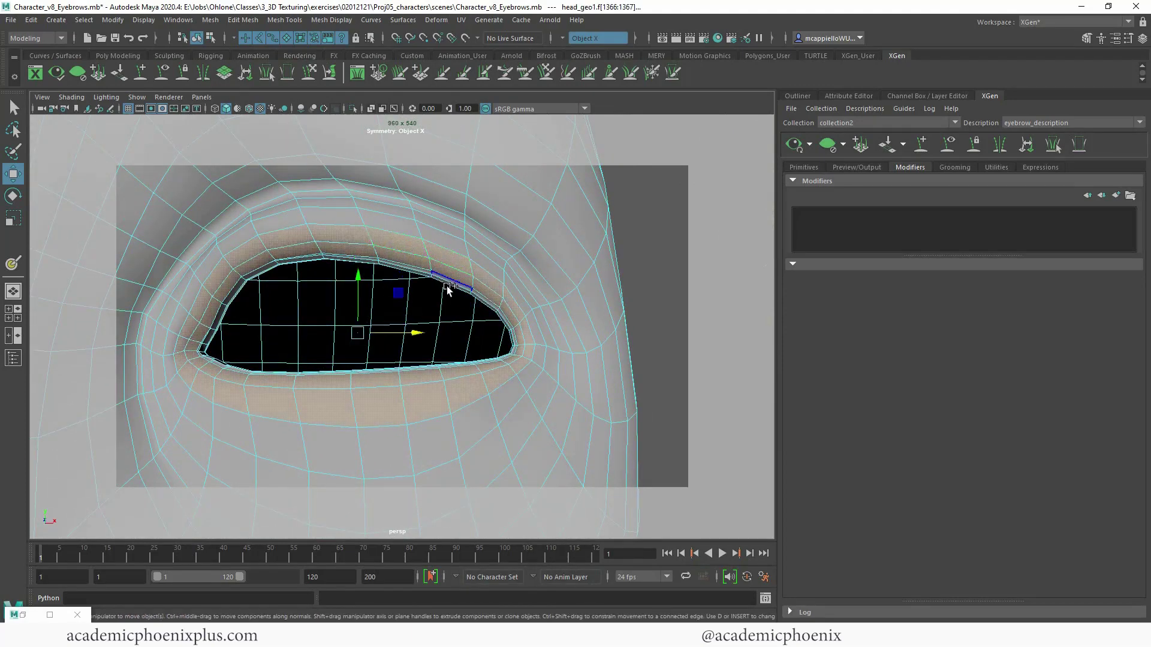
alt+drag(542, 324, 548, 328)
shift+click(548, 326)
shift+double_click(538, 314)
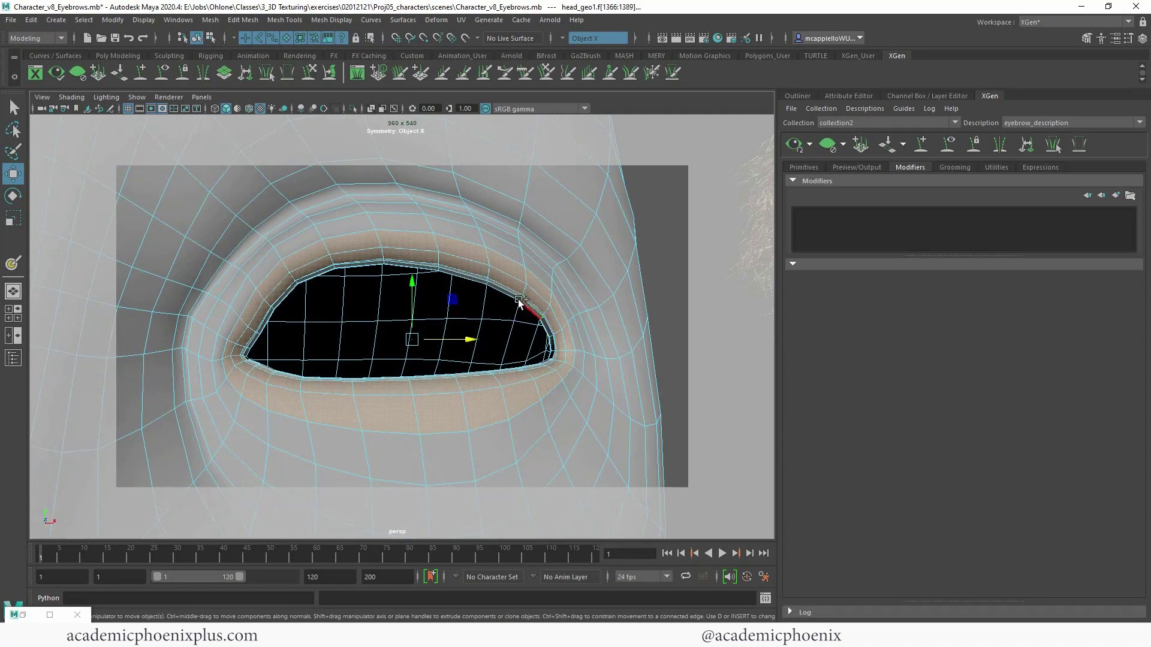
Step: Inspect the mirrored eyelid face selection around the opposite eye of the duplicated head
alt+drag(521, 303, 509, 291)
alt+right_drag(509, 292, 388, 267)
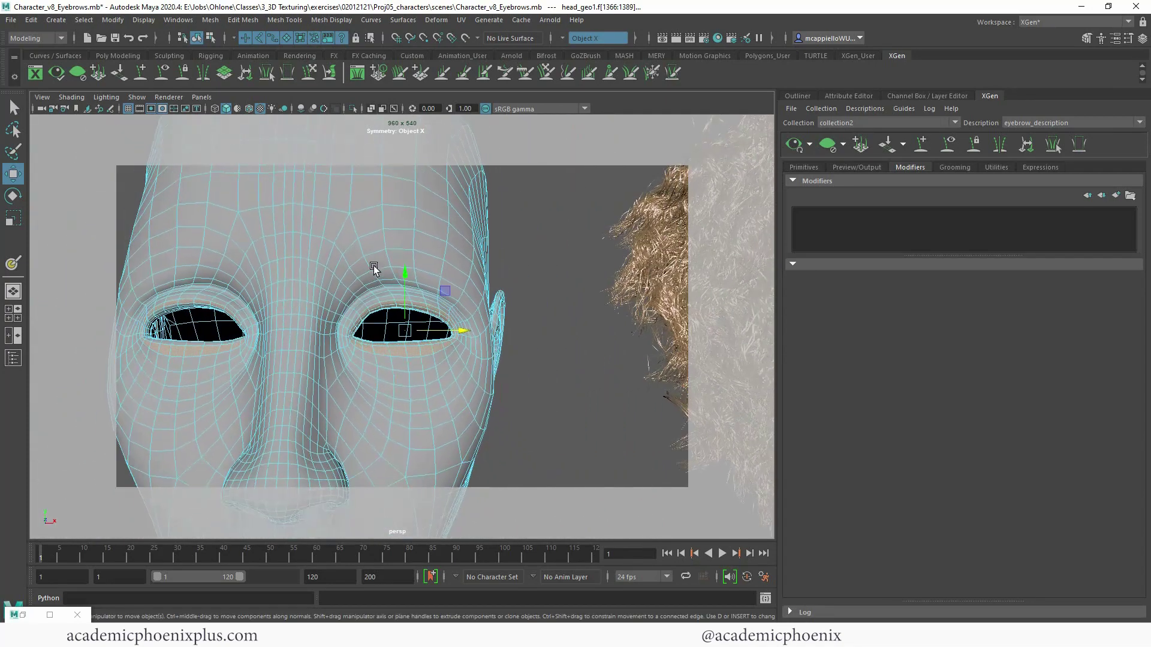
alt+middle_drag(387, 268, 476, 264)
alt+drag(475, 264, 577, 166)
alt+drag(431, 285, 447, 243)
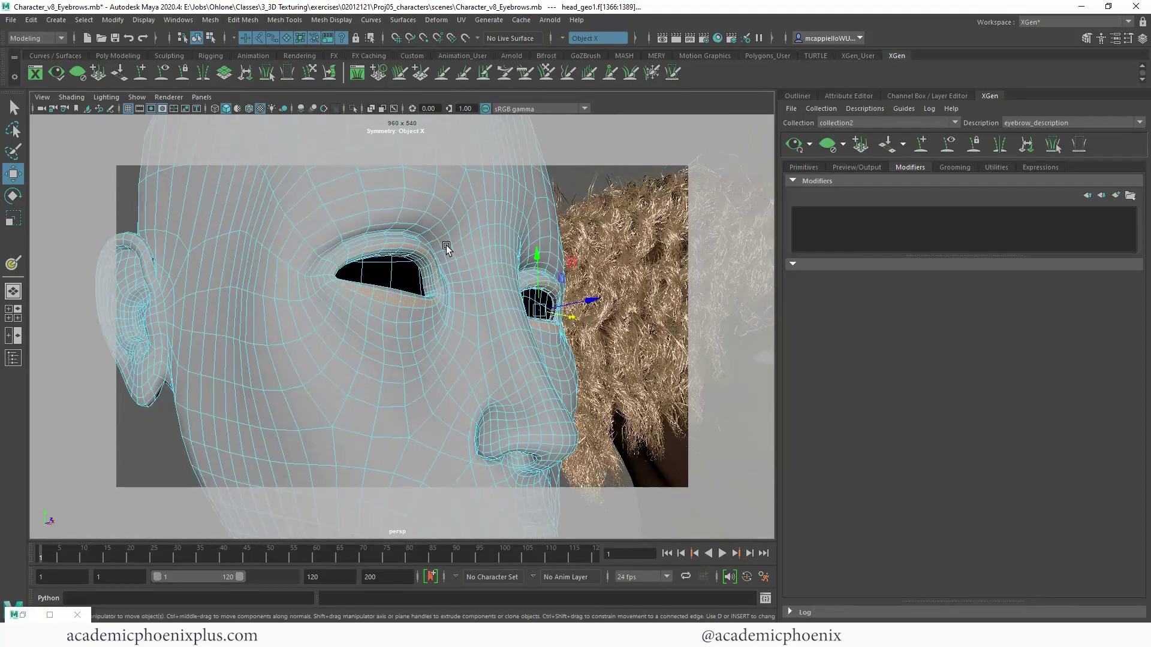
alt+right_drag(447, 244, 557, 253)
alt+middle_drag(558, 253, 476, 292)
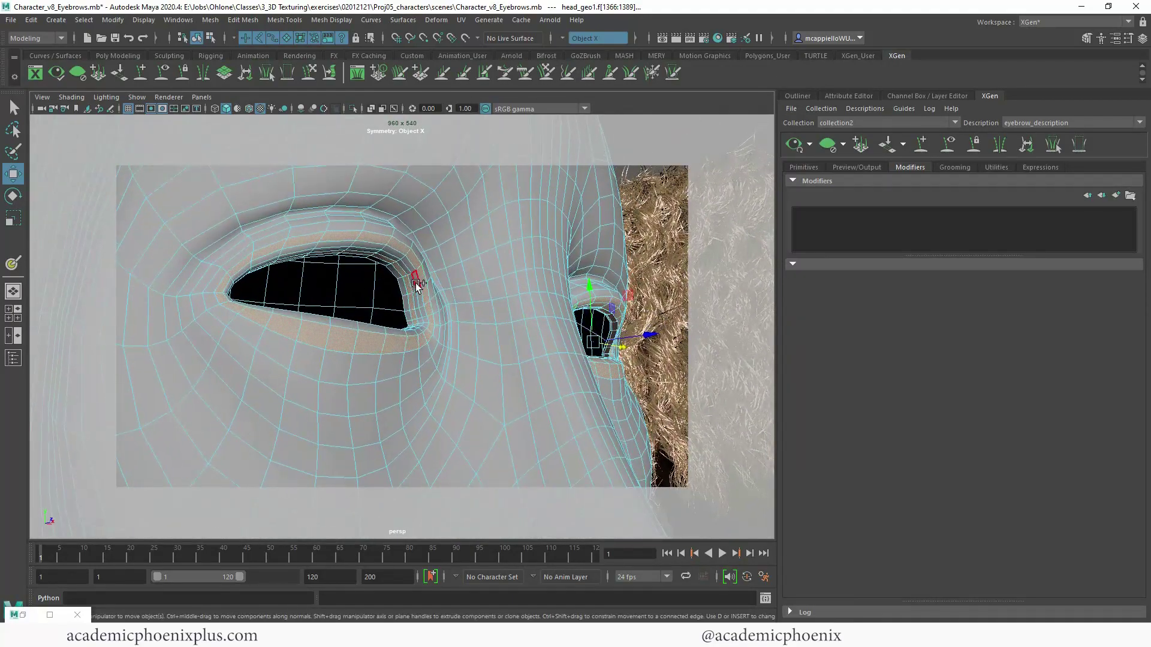
click(418, 285)
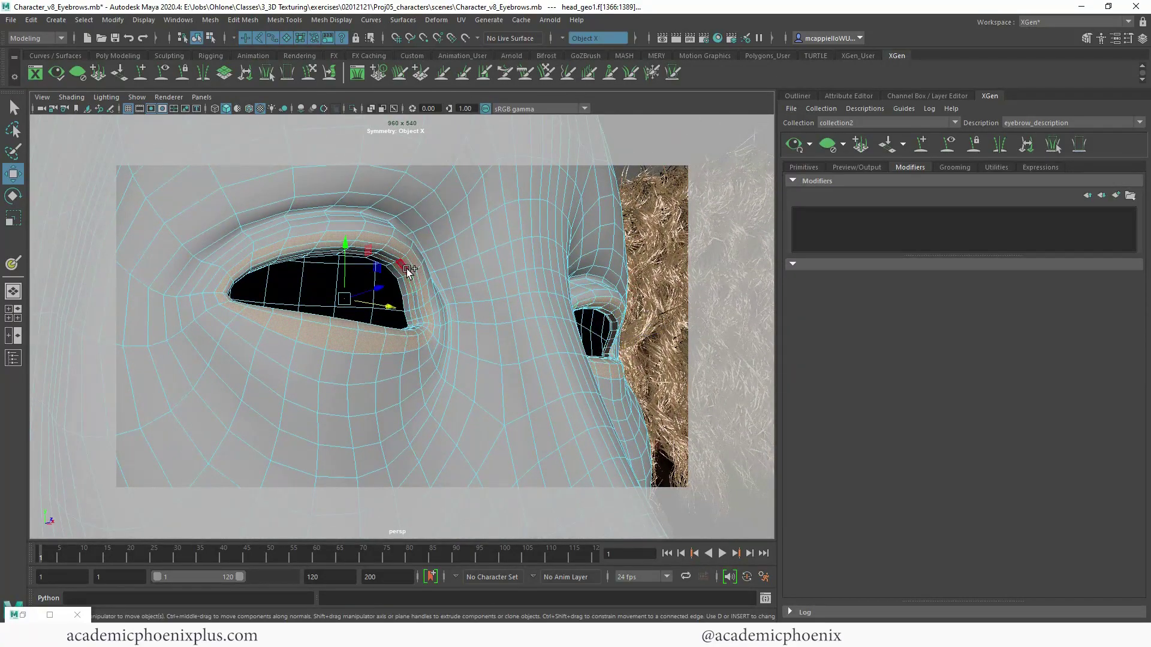
Step: Invert the face selection on the duplicated head and delete every face except the eyelid rims
alt+drag(535, 288, 573, 288)
alt+right_drag(573, 288, 211, 200)
alt+middle_drag(211, 201, 215, 133)
alt+drag(257, 227, 279, 233)
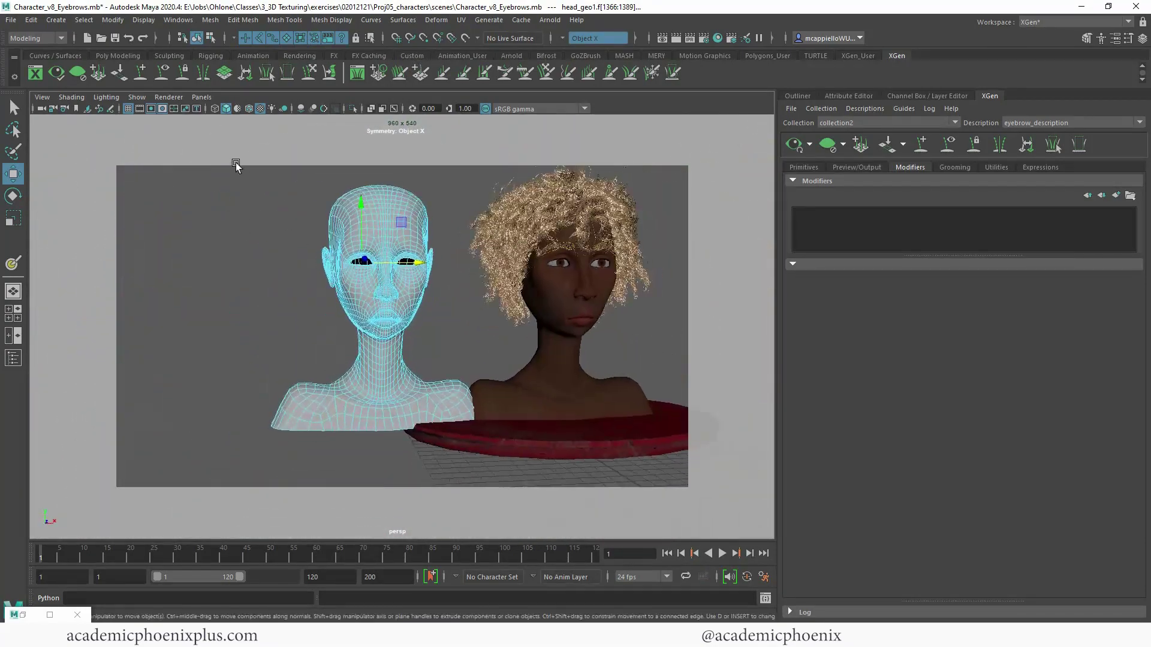
drag(252, 174, 585, 462)
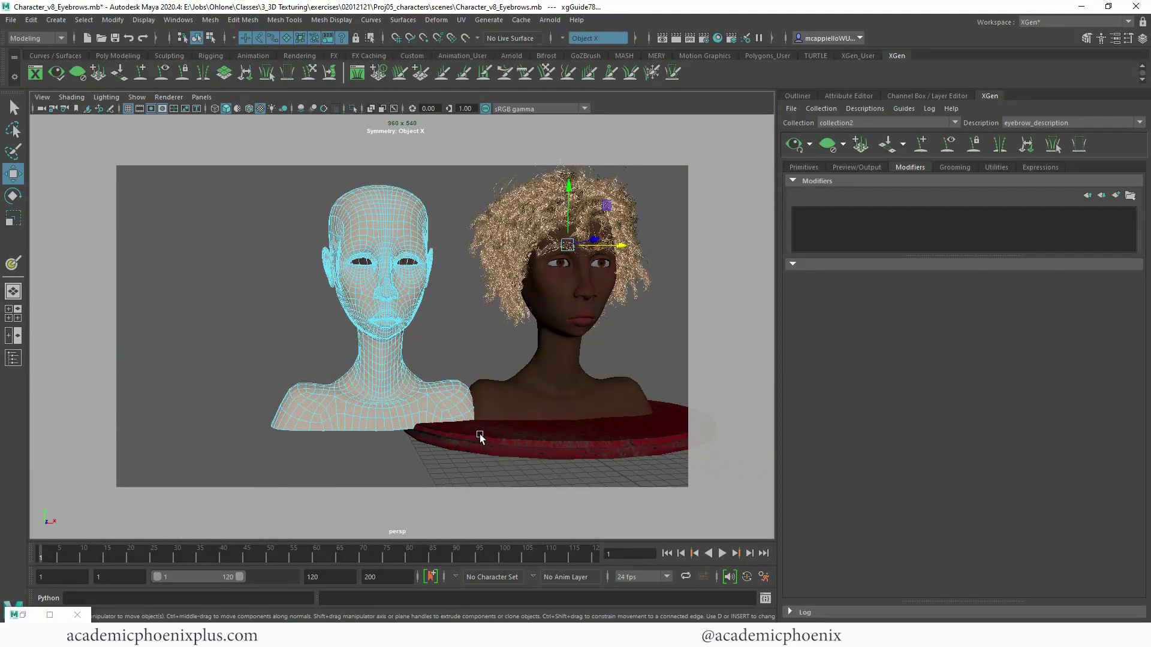
key(Delete)
Step: Return the eyelid rim mesh to object selection and center its pivot
alt+drag(372, 234, 389, 247)
alt+right_drag(389, 247, 628, 180)
alt+middle_drag(628, 180, 626, 283)
alt+right_drag(625, 283, 681, 282)
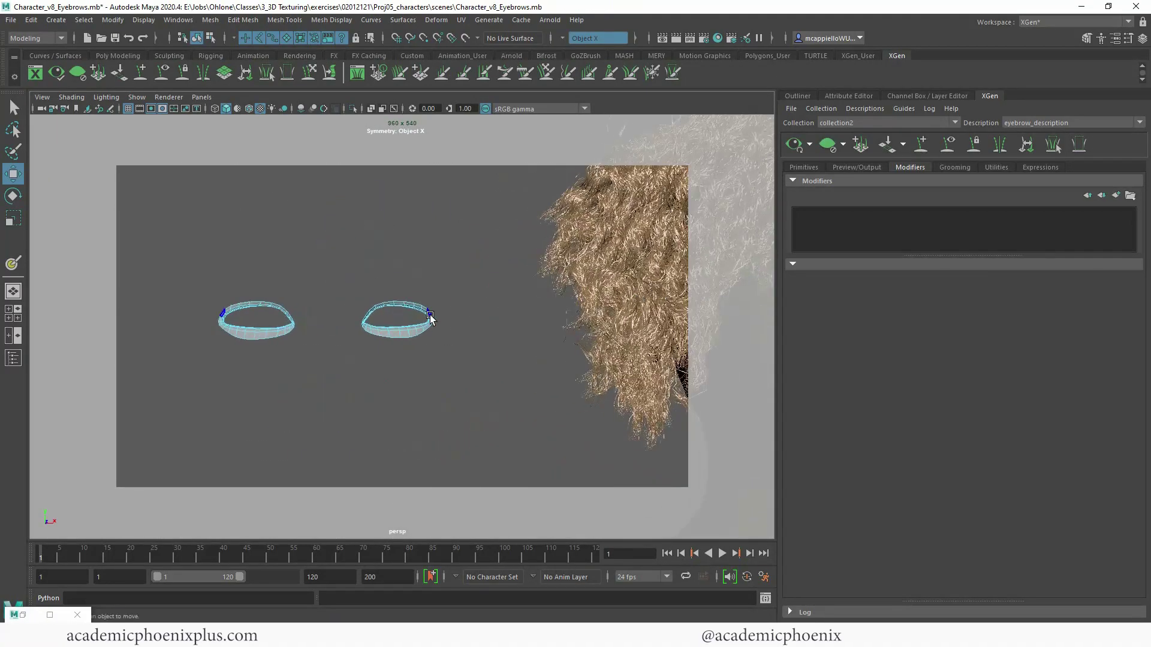
right_drag(421, 306, 476, 289)
alt+drag(411, 360, 447, 336)
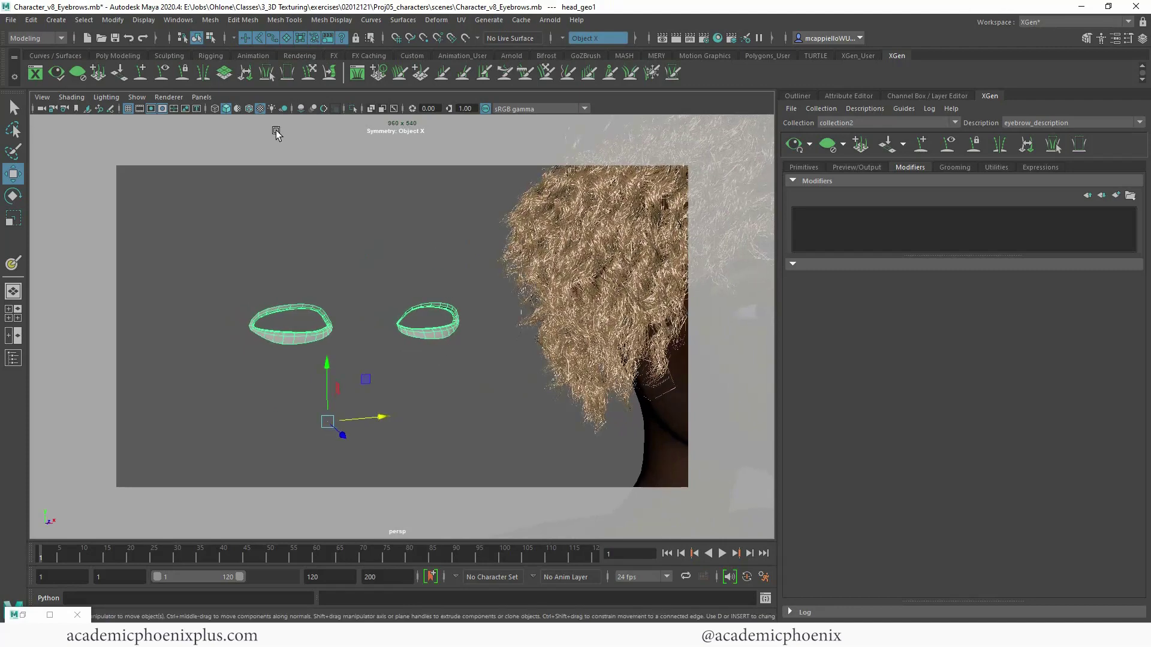
click(118, 55)
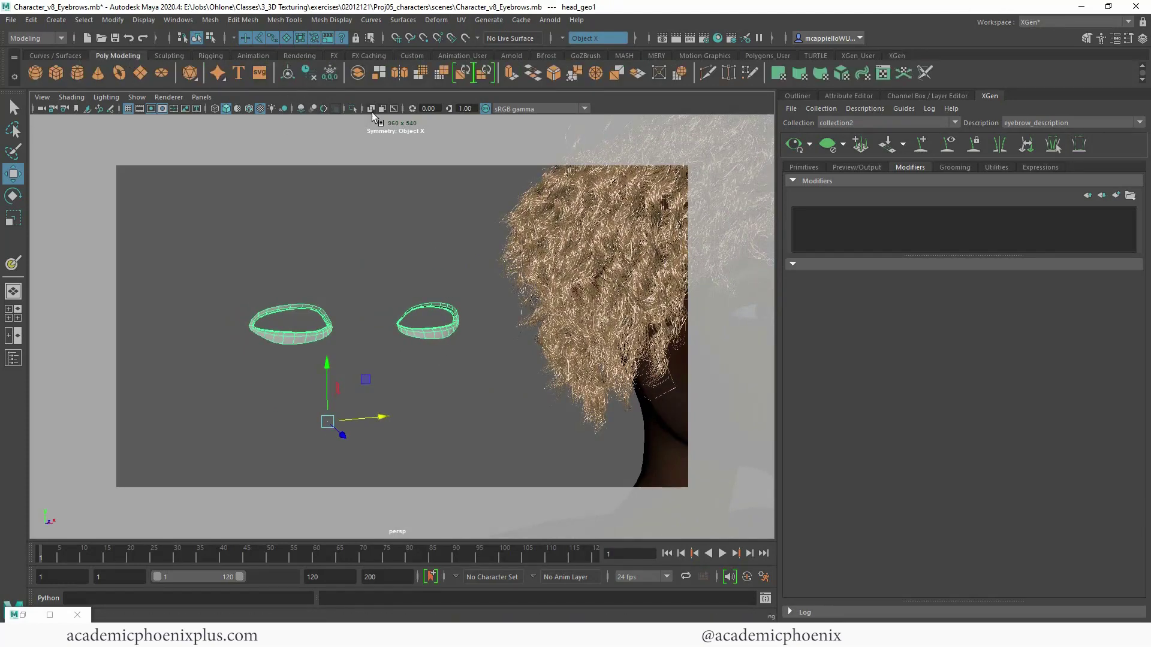
click(286, 76)
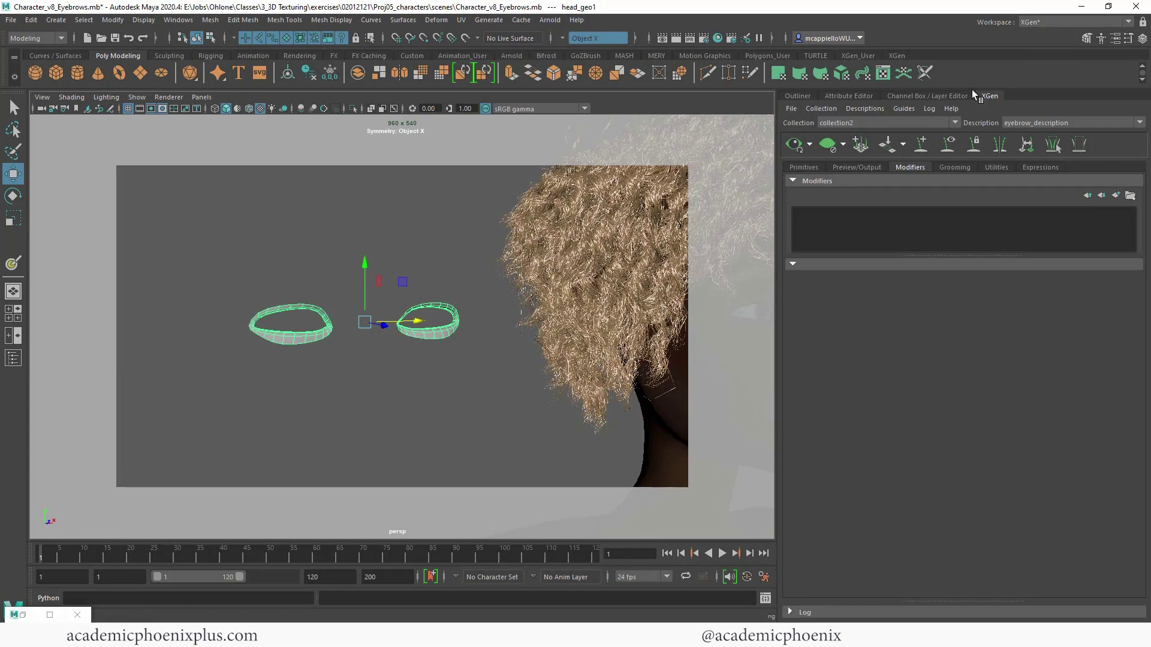
Step: Set the eyelid rim mesh's Translate X to 0 to place it back on the original head
click(1130, 39)
double_click(1126, 140)
text(0)
key(Return)
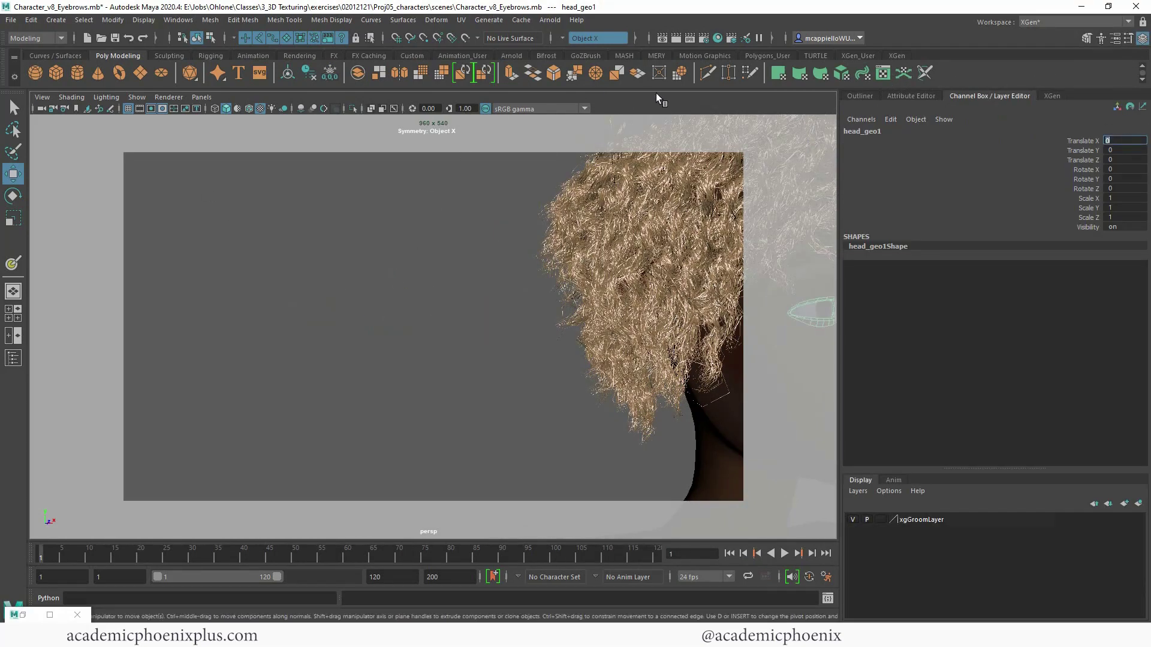
Step: Offset the eyelid rim mesh forward to Translate Z 0.007 and rename it eyelash_geo
key(f)
alt+drag(428, 211, 438, 284)
drag(479, 327, 478, 329)
alt+middle_drag(499, 319, 567, 291)
alt+drag(567, 291, 502, 300)
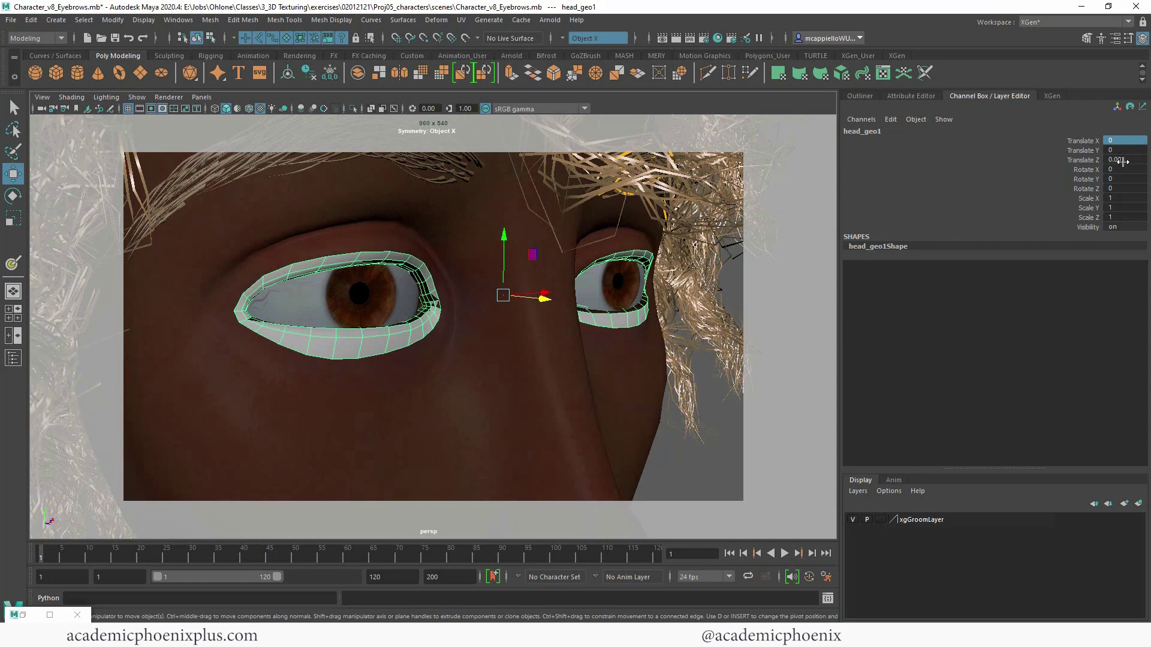
click(915, 132)
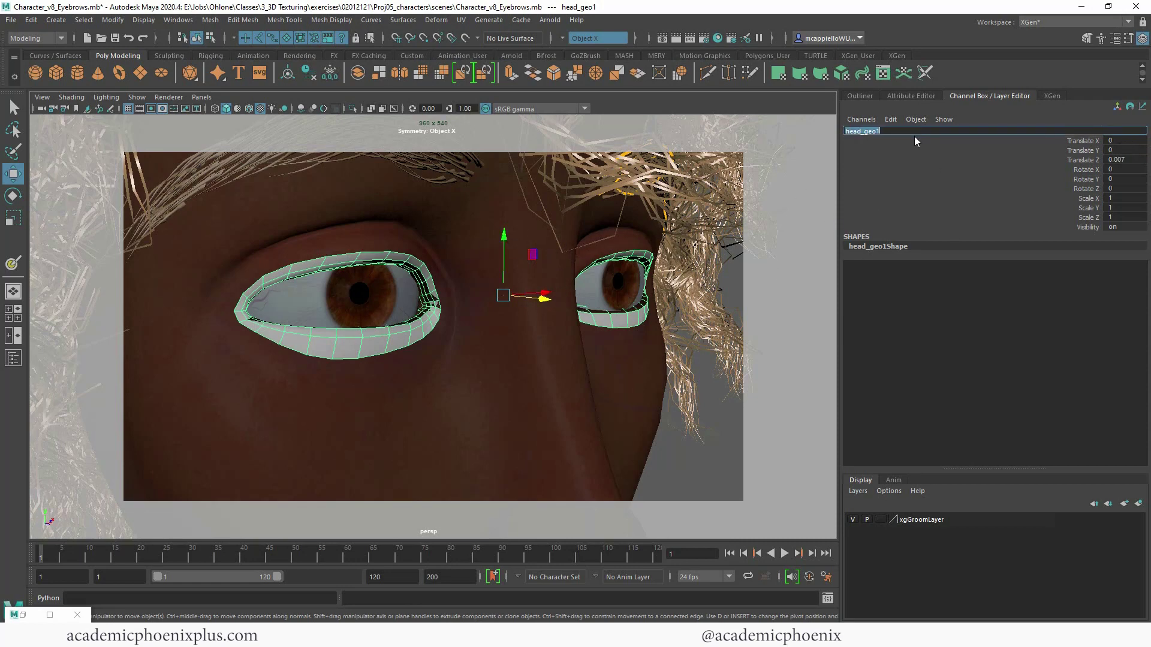
Step: Create an XGen spline description named eyelash_description in a new collection named collection3, controlled by placing and shaping guides
text(eyelash_description)
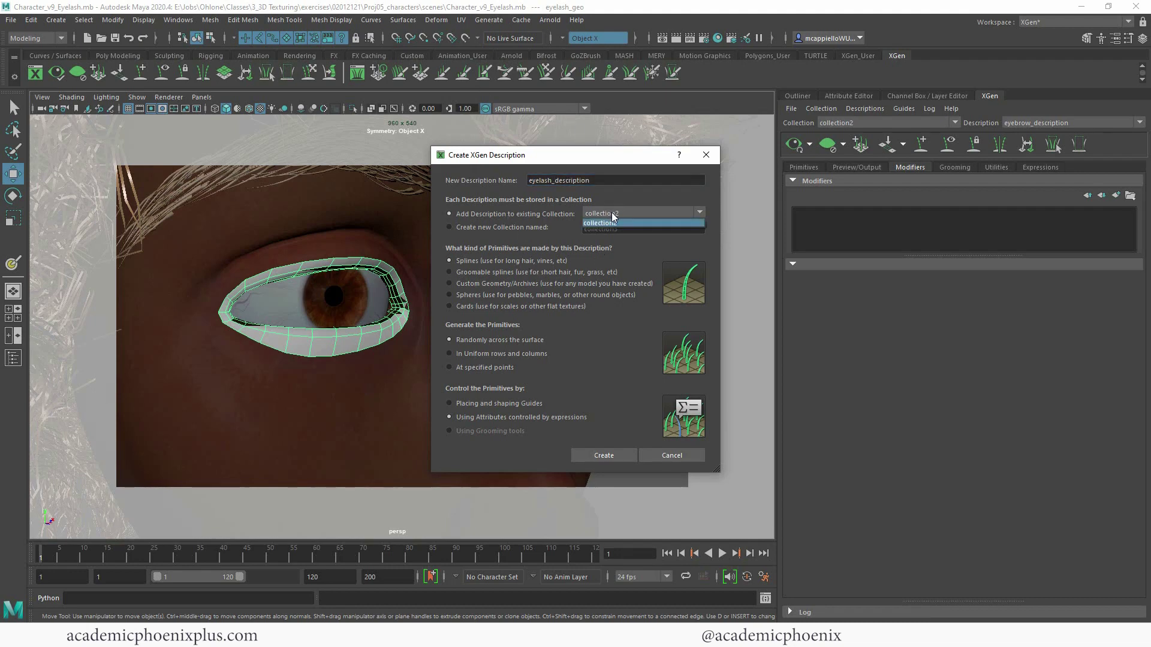
click(507, 227)
click(626, 229)
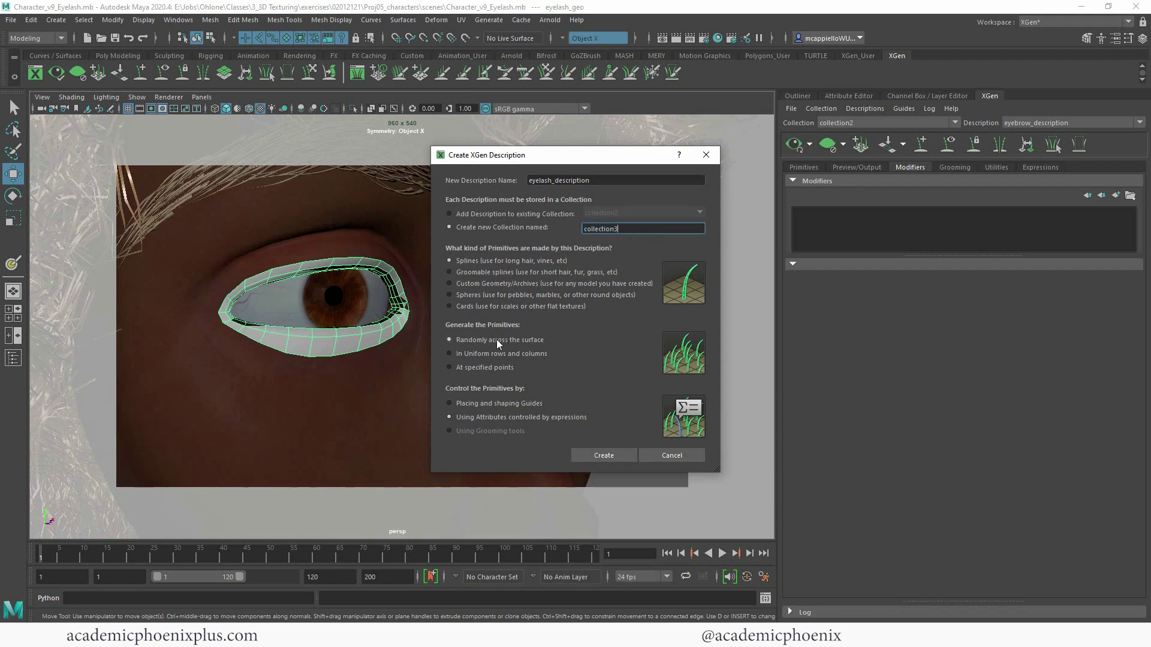
click(509, 403)
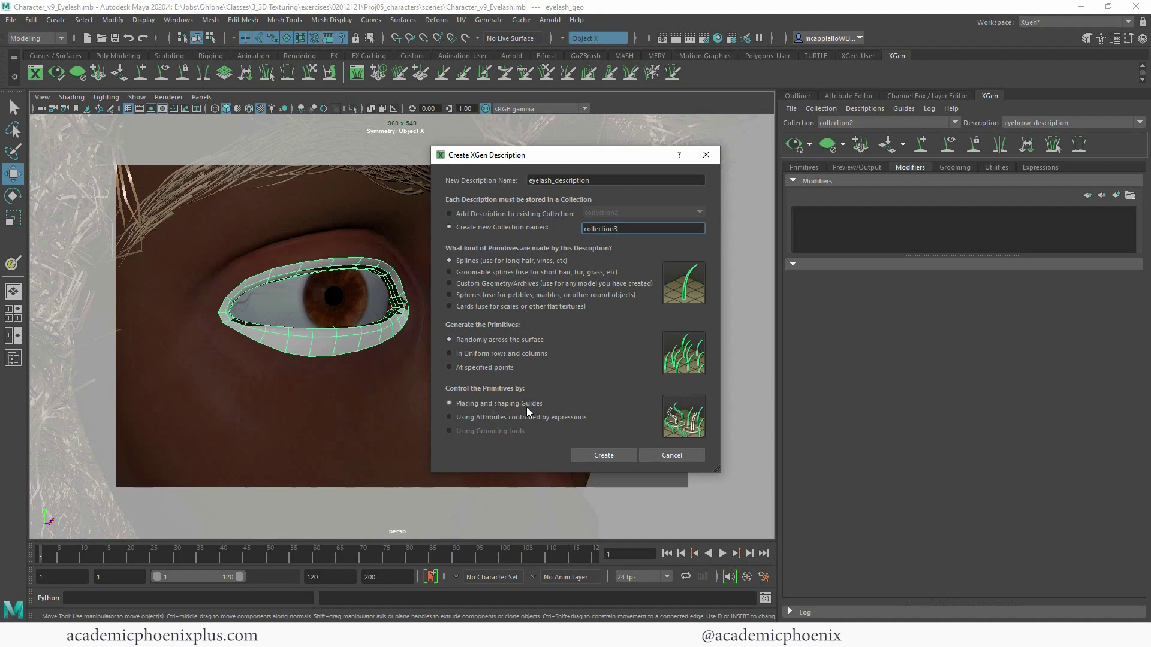
click(621, 451)
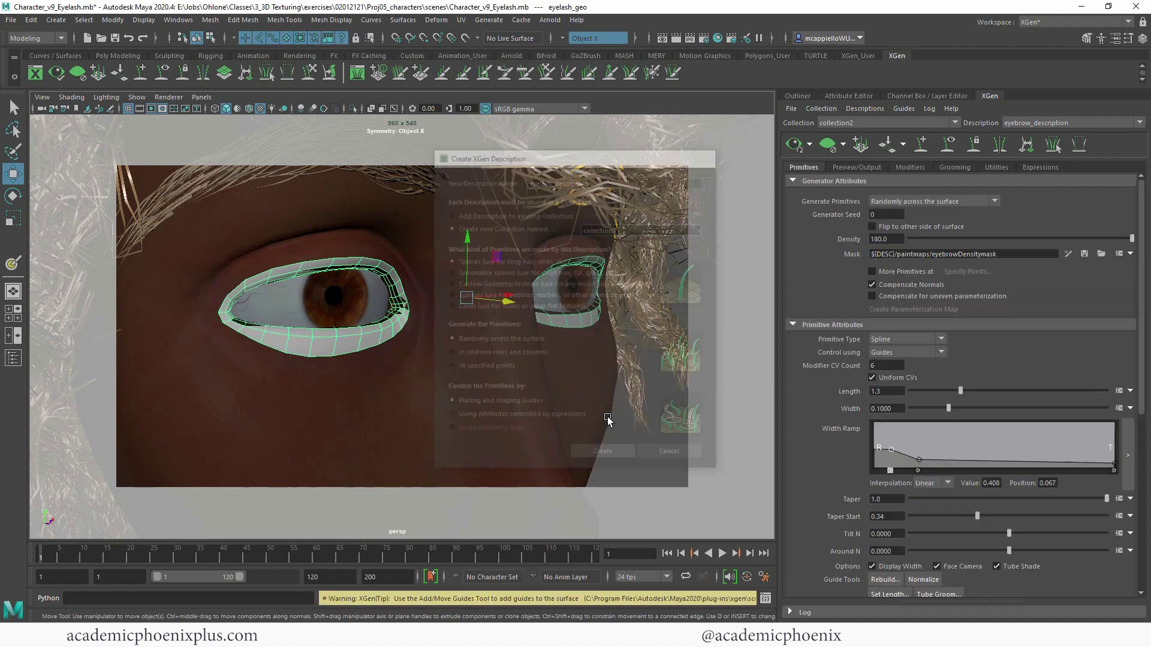
Step: Add four XGen guides along the upper eyelid rim, from the outer to the inner corner
mouse_move(429, 234)
alt+mouse_down()
mouse_move(381, 240)
mouse_move(408, 226)
alt+mouse_up()
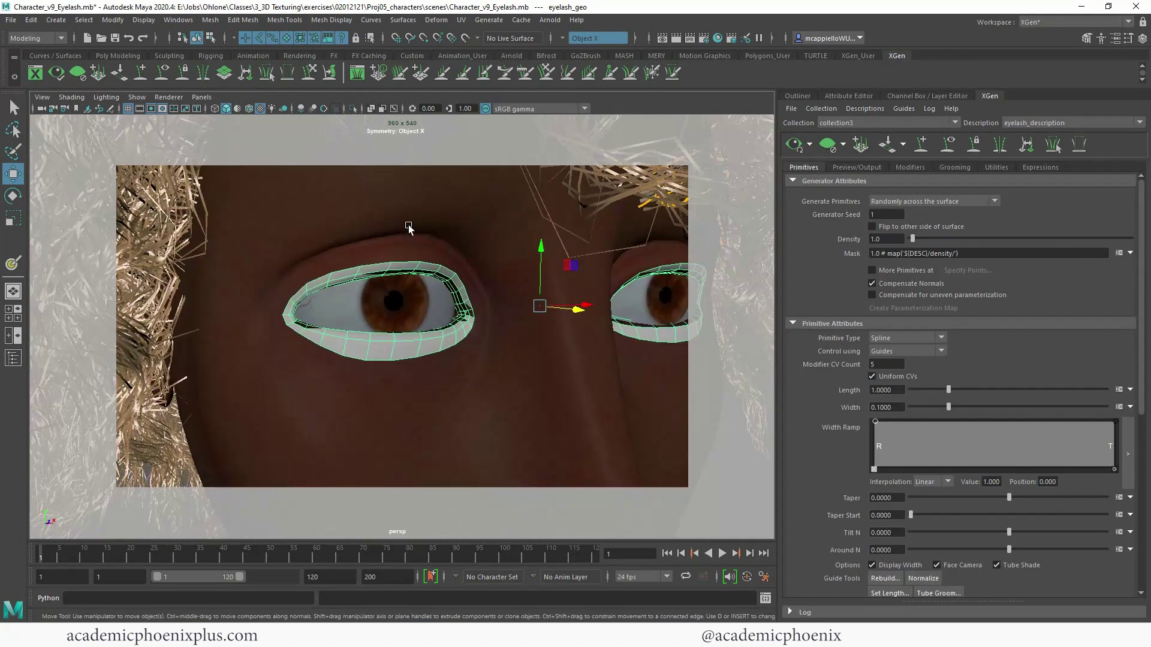
click(922, 146)
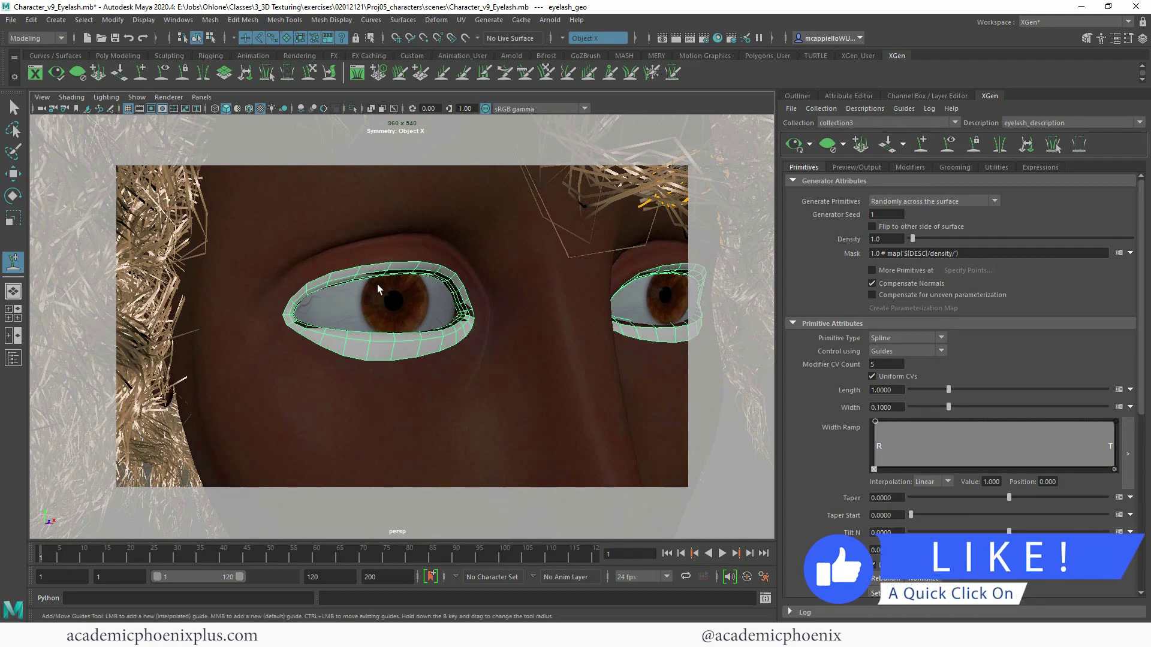
click(308, 290)
click(384, 267)
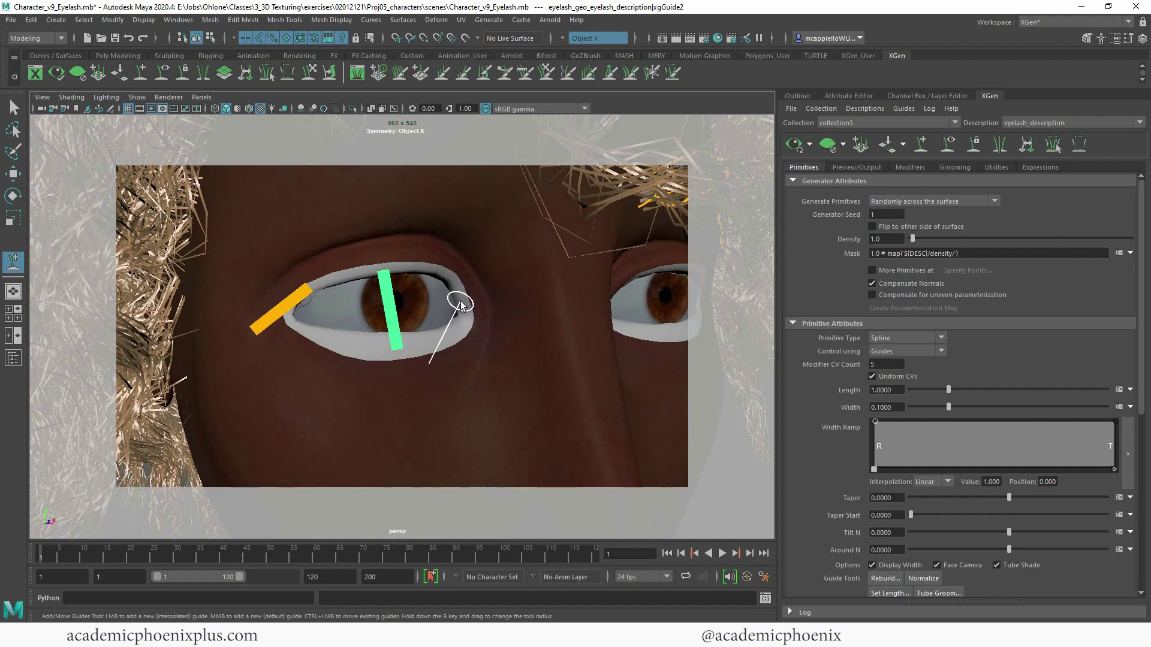
click(461, 305)
alt+drag(470, 278, 345, 273)
click(437, 275)
Step: Set the width of all selected eyelash guides to 0.02
click(13, 109)
alt+middle_drag(284, 198, 326, 189)
alt+drag(327, 189, 514, 366)
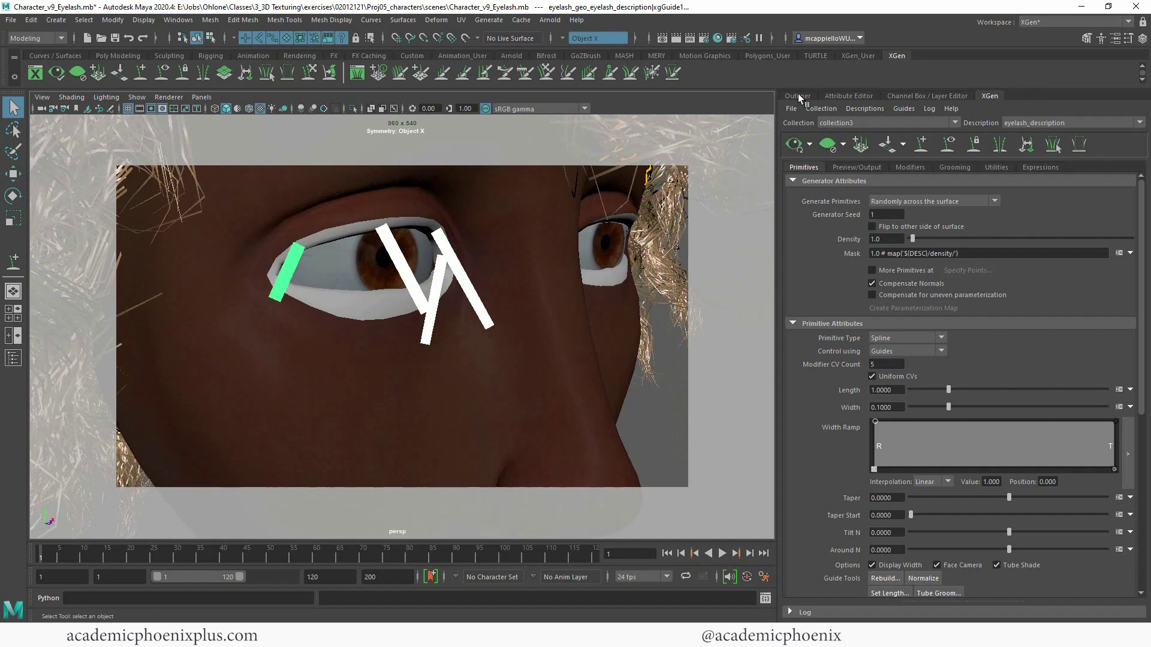
click(1140, 38)
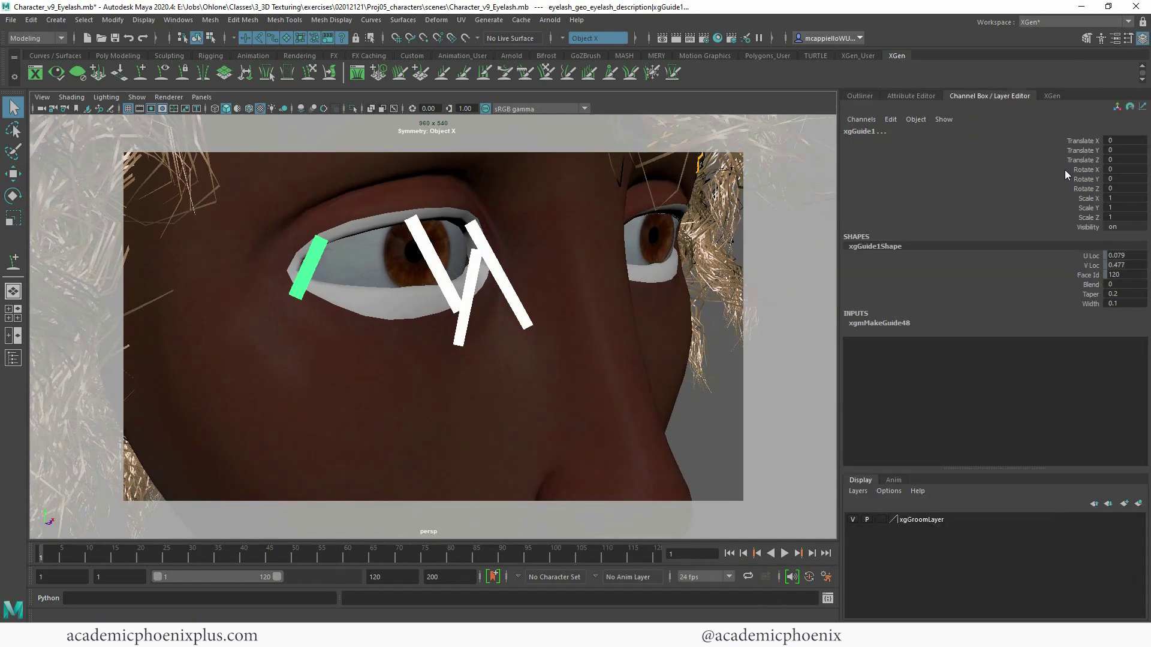
double_click(1123, 304)
key(Return)
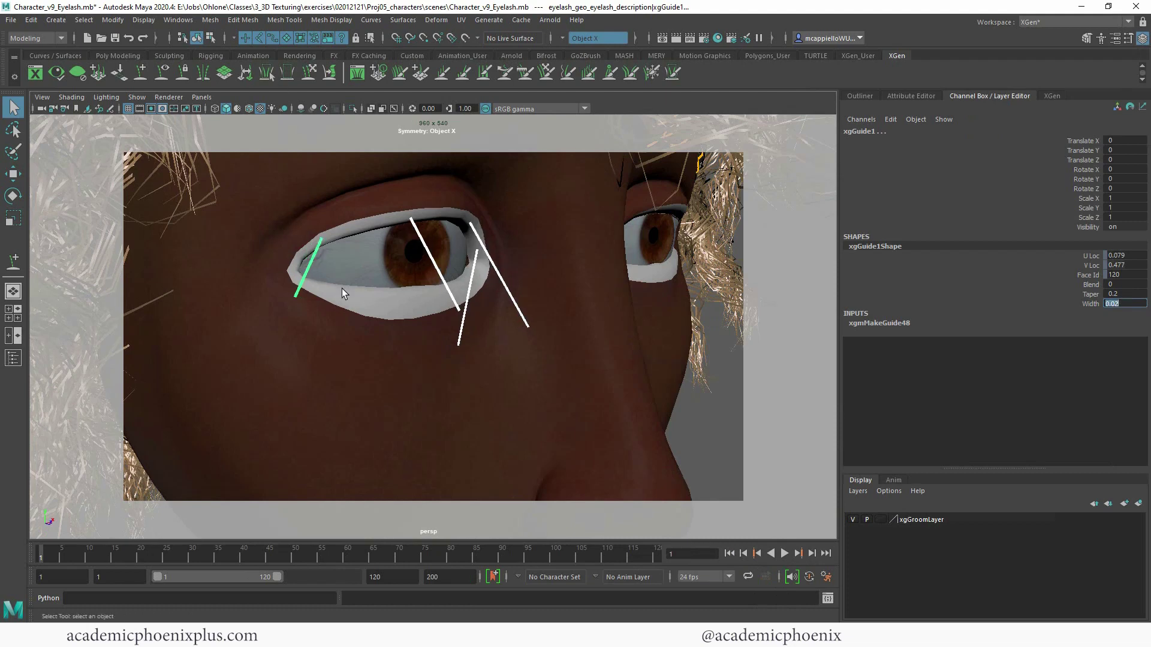
Step: Scale the eyelash guides down to about 0.587 in X and Y and 0.454 in Z
alt+drag(403, 289, 445, 295)
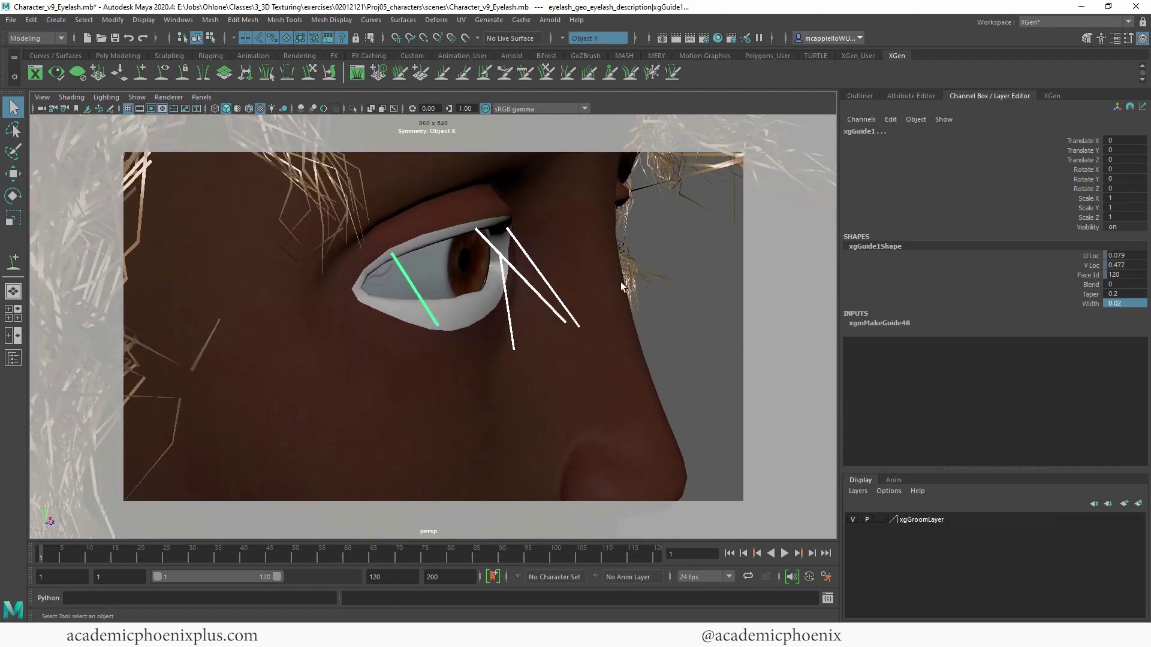
click(1099, 304)
key(r)
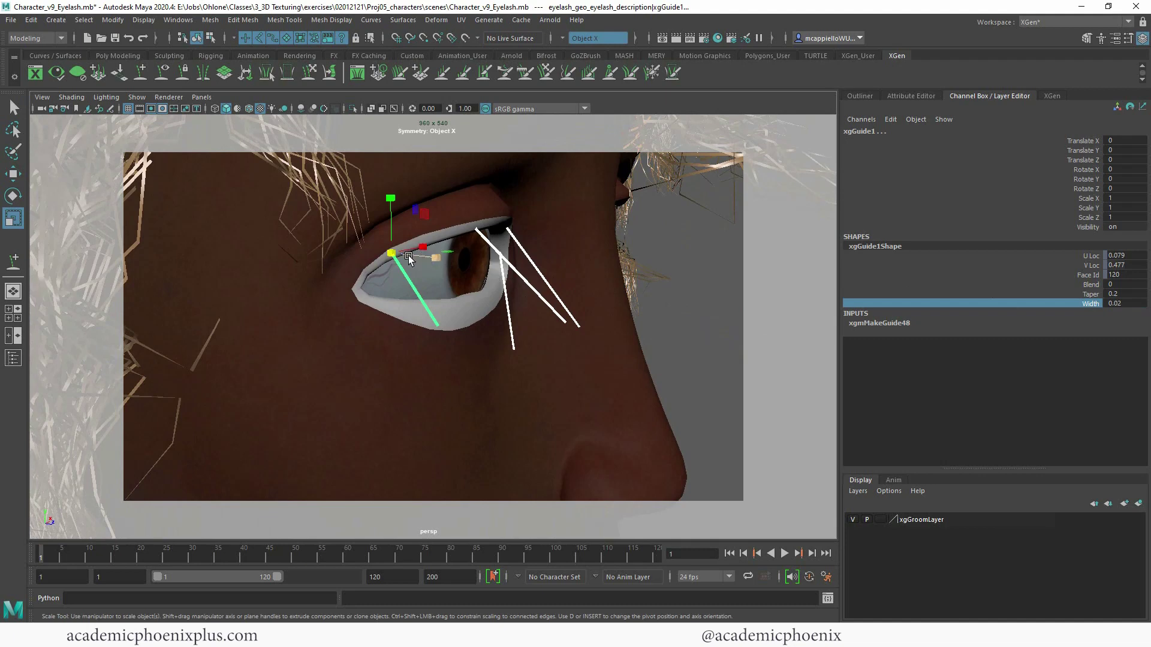
drag(400, 257, 375, 244)
Step: Bend the two outer eyelash guides upward and away from the upper lid with the Sculpt Guides tool
mouse_move(474, 249)
alt+mouse_down()
mouse_move(382, 238)
mouse_move(455, 247)
mouse_move(439, 240)
alt+mouse_up()
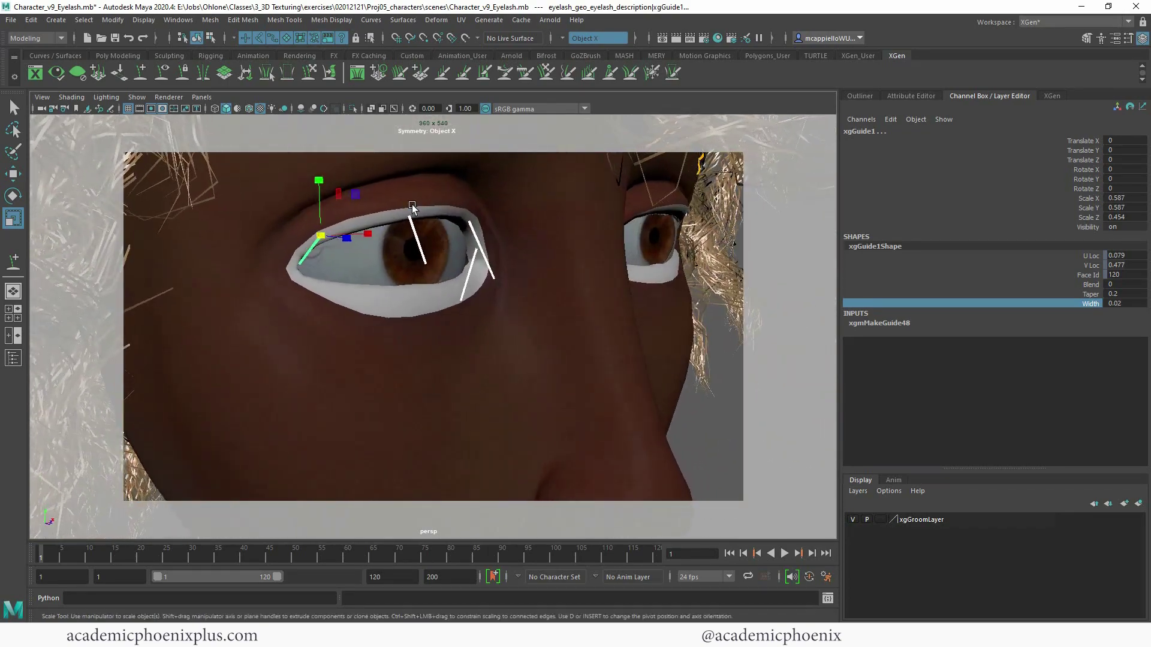
click(311, 75)
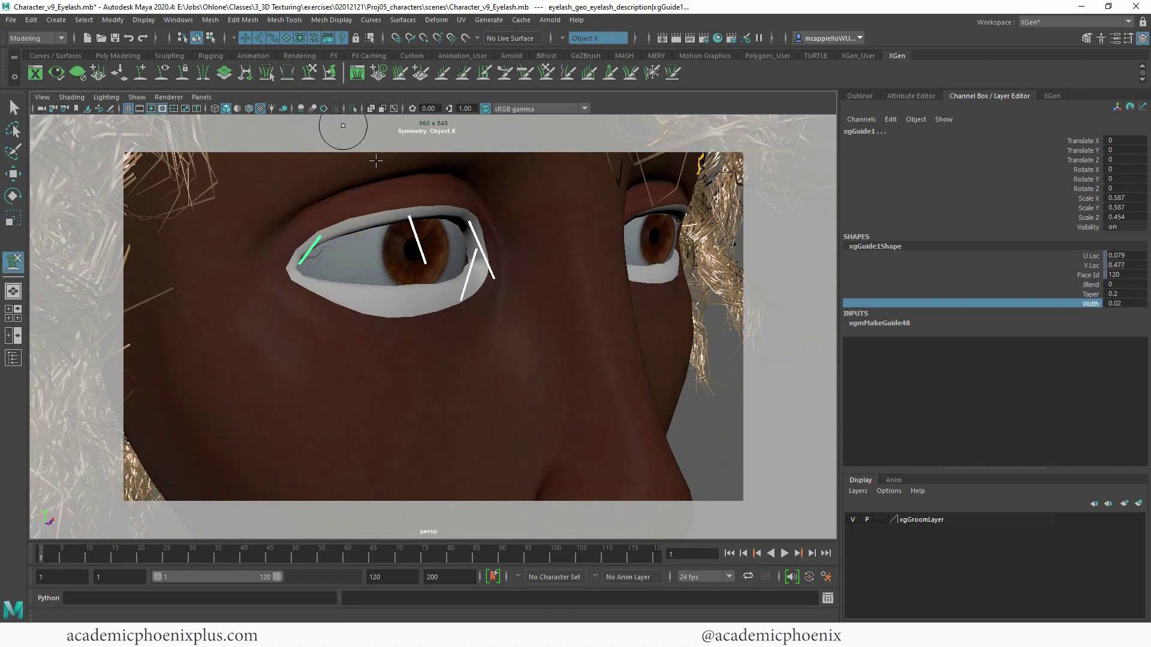
alt+drag(420, 240, 462, 240)
mouse_move(316, 233)
mouse_down()
mouse_move(312, 195)
mouse_move(291, 207)
mouse_move(320, 207)
mouse_move(298, 207)
mouse_move(311, 214)
mouse_move(276, 178)
mouse_move(503, 167)
mouse_up()
alt+right_drag(503, 167, 390, 242)
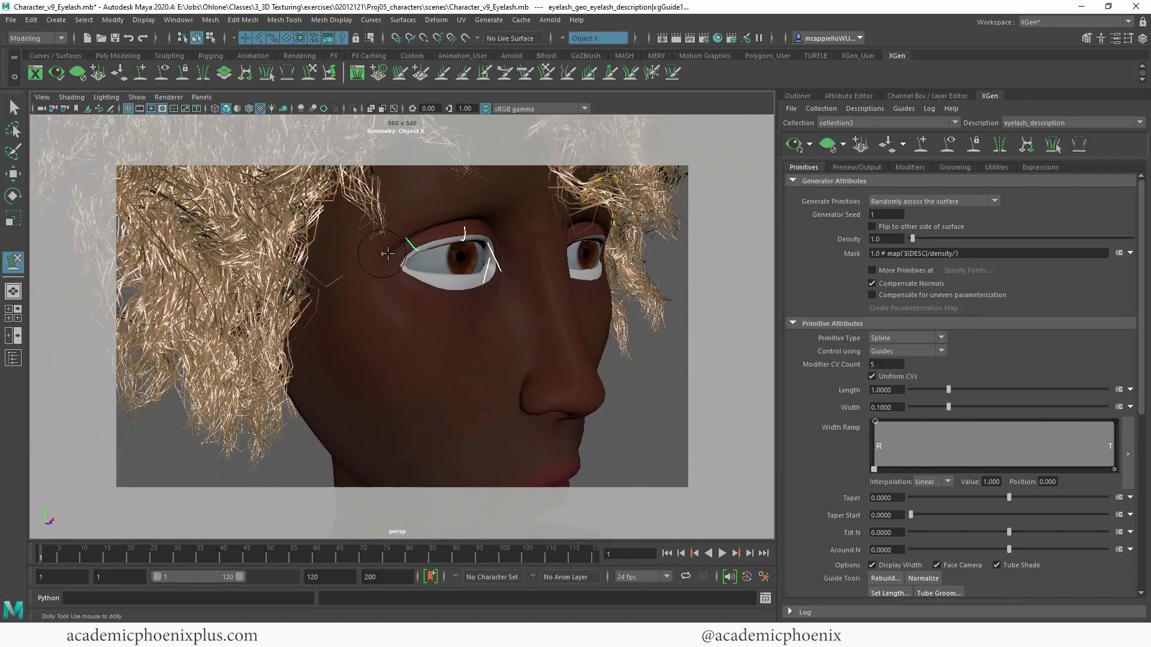
alt+drag(390, 242, 429, 223)
alt+right_drag(429, 223, 410, 235)
Step: Hide description1 and collection2 so the other grooms do not cover the eye
click(798, 96)
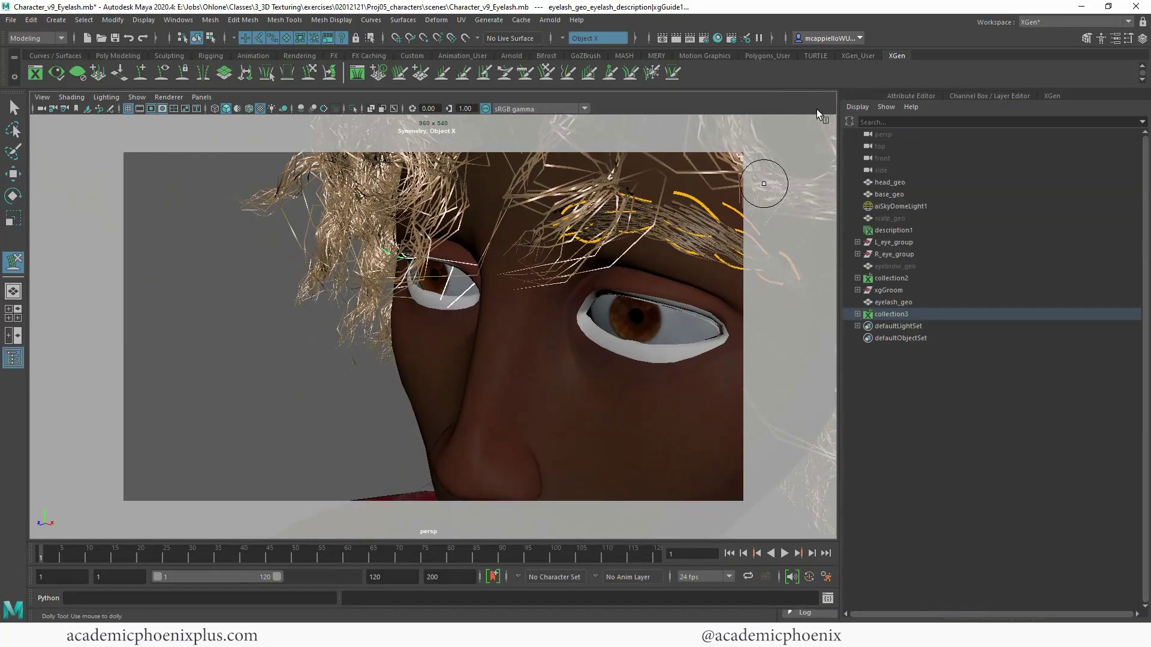
click(906, 231)
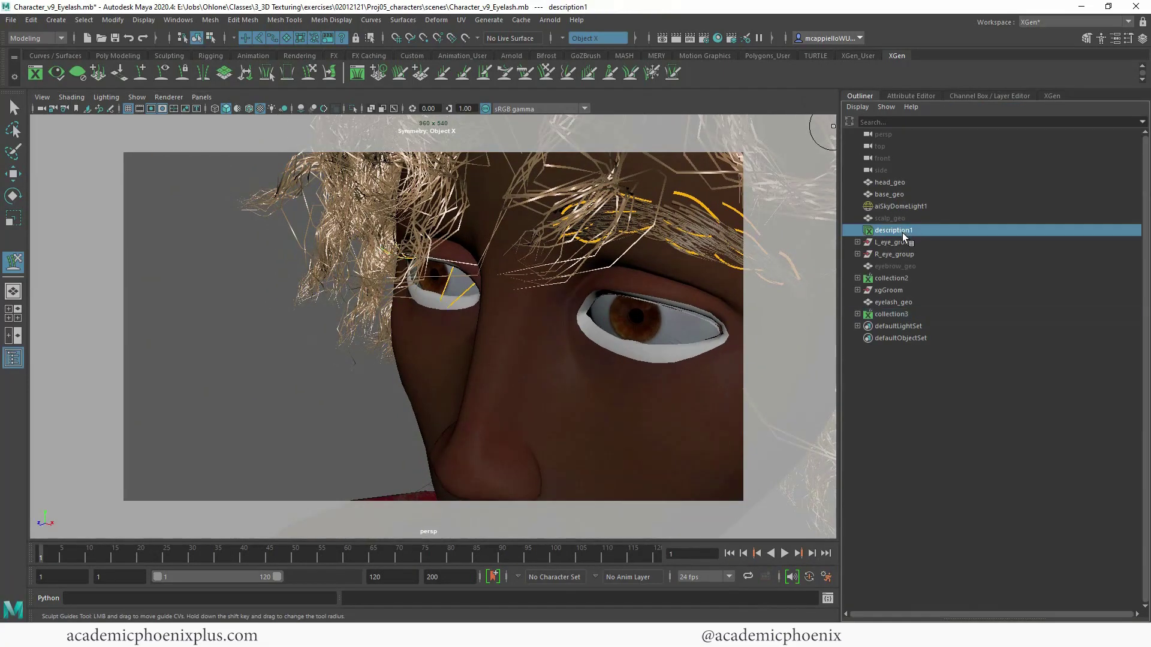
key(ctrl+h)
alt+drag(490, 275, 905, 305)
click(906, 279)
key(ctrl+h)
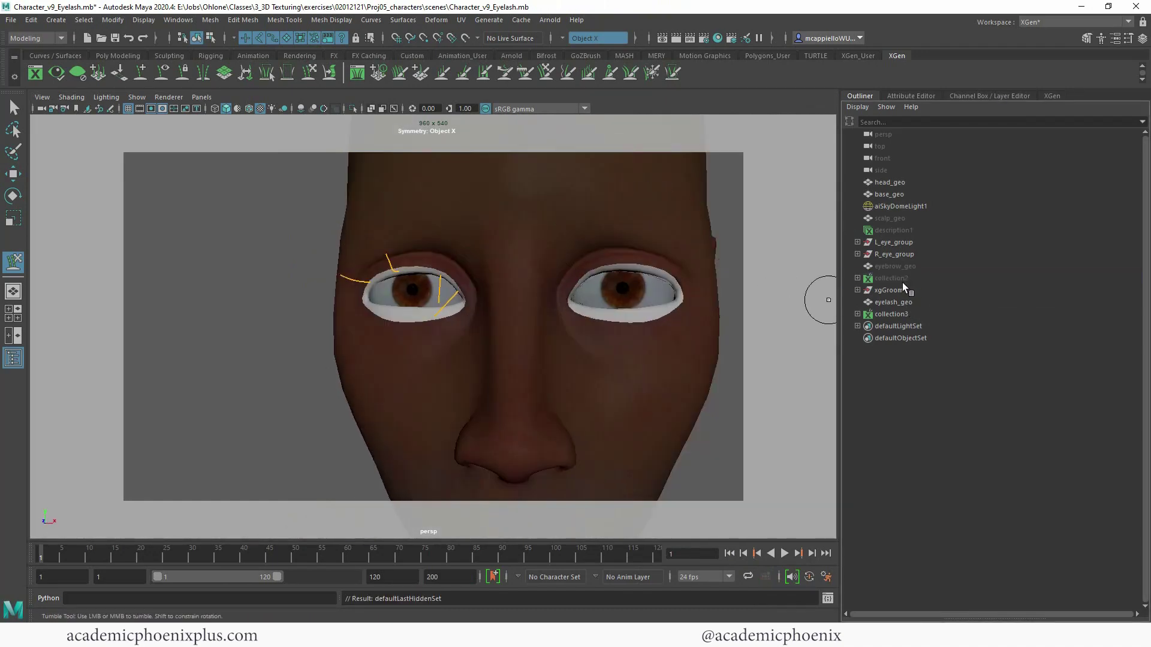
Step: Sculpt the two inner eyelash guides into upward curves and refine the guide above the iris
mouse_move(519, 282)
alt+mouse_down()
mouse_move(435, 291)
mouse_move(427, 248)
mouse_move(391, 257)
mouse_move(383, 243)
mouse_move(408, 216)
mouse_move(560, 210)
mouse_move(606, 223)
alt+mouse_up()
mouse_move(542, 248)
alt+mouse_down()
mouse_move(630, 239)
mouse_move(539, 233)
mouse_move(624, 239)
mouse_move(527, 258)
mouse_move(521, 303)
mouse_move(531, 290)
mouse_move(491, 336)
mouse_move(467, 334)
alt+mouse_up()
mouse_move(509, 318)
alt+mouse_down()
mouse_move(686, 273)
mouse_move(609, 312)
alt+mouse_up()
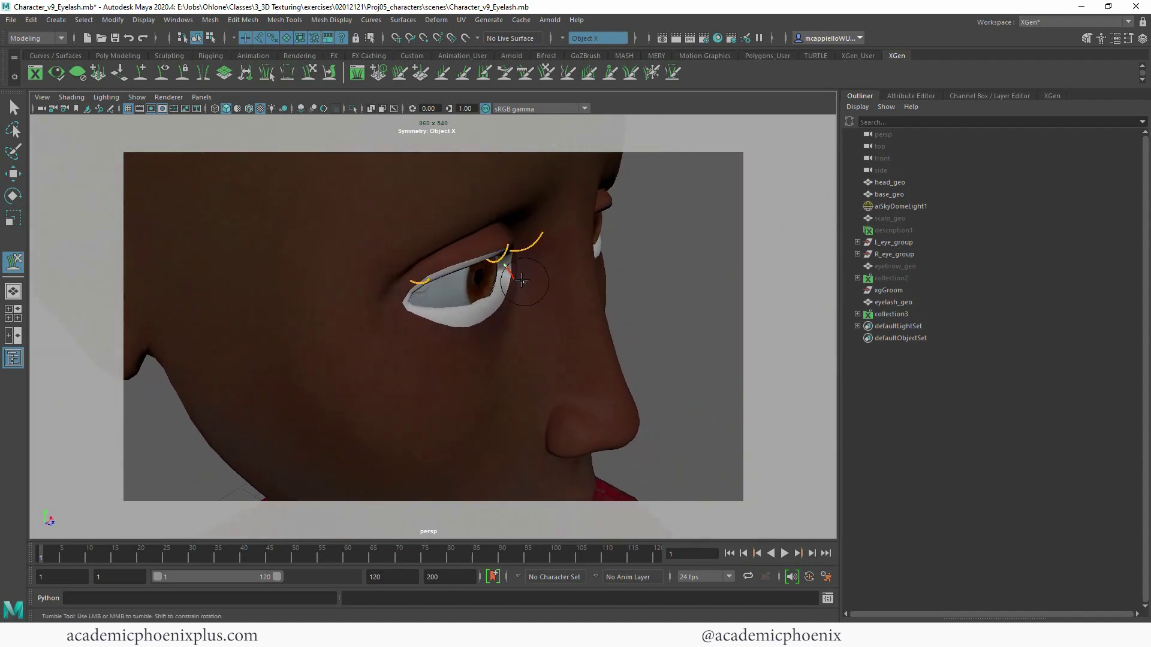
drag(582, 230, 585, 257)
drag(491, 224, 414, 247)
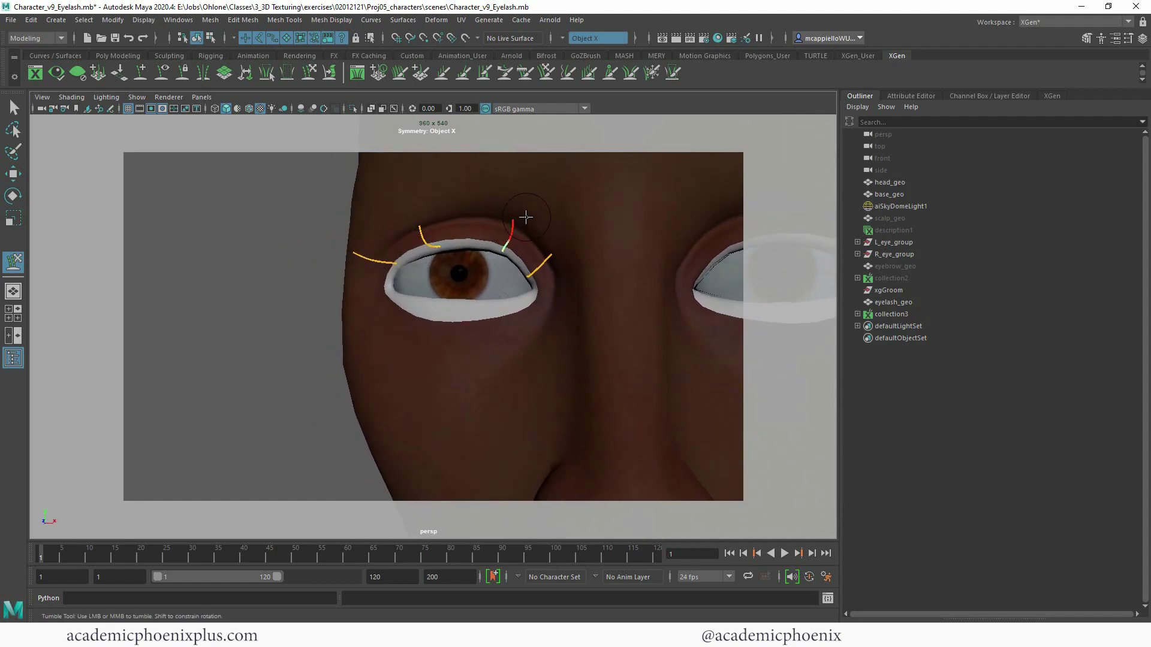
mouse_move(510, 246)
mouse_down()
mouse_move(466, 213)
mouse_move(586, 210)
mouse_move(549, 200)
mouse_move(617, 215)
mouse_move(483, 216)
mouse_up()
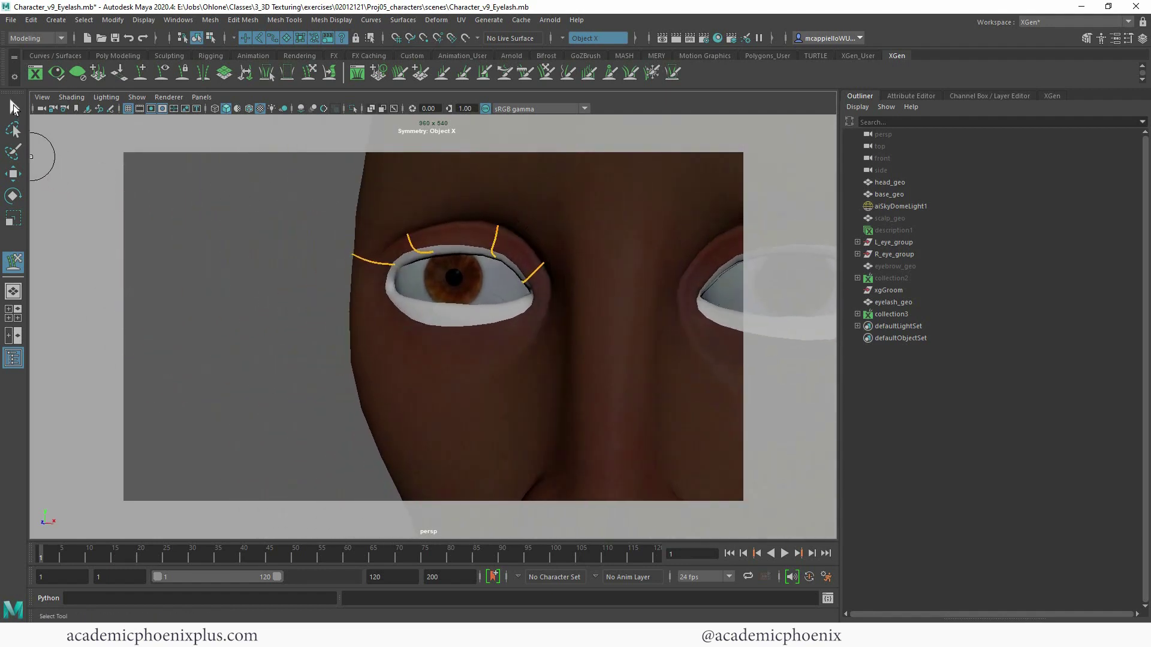
Step: Resize the inner-corner guide and scale the outermost upper-lid guide uniformly to about 1.169
click(14, 108)
alt+drag(569, 288, 526, 281)
click(544, 270)
click(550, 283)
key(r)
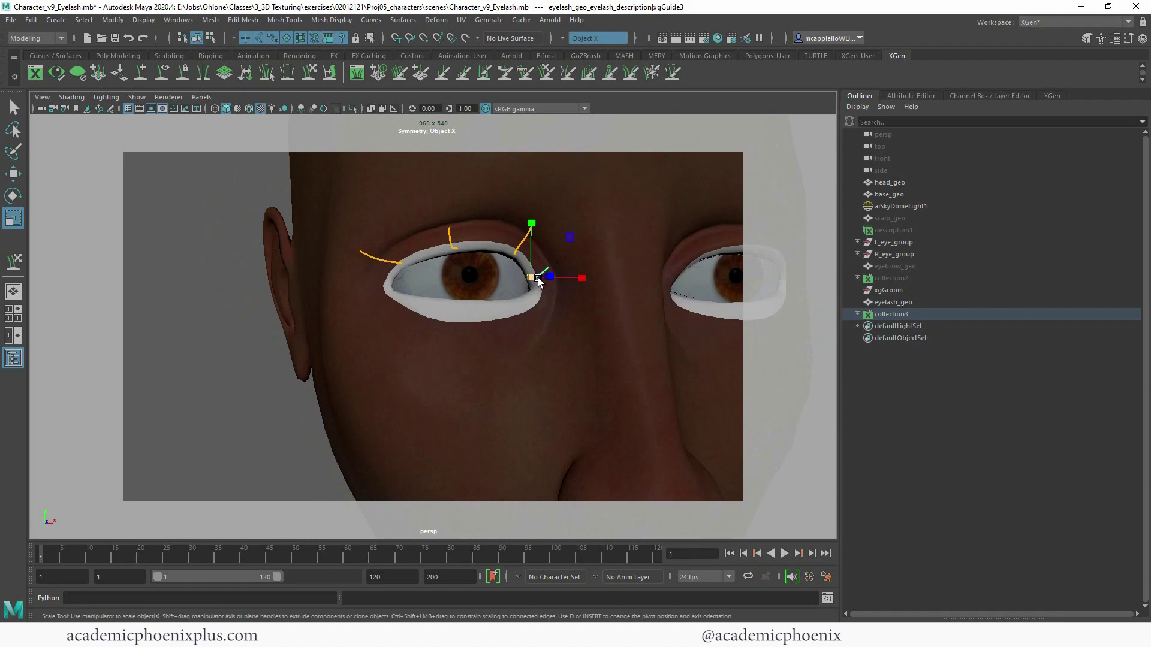
click(401, 261)
mouse_move(397, 262)
alt+mouse_down()
mouse_move(420, 255)
mouse_move(339, 283)
mouse_move(394, 266)
mouse_move(472, 275)
mouse_move(444, 266)
mouse_move(385, 279)
alt+mouse_up()
click(383, 262)
click(368, 264)
click(368, 259)
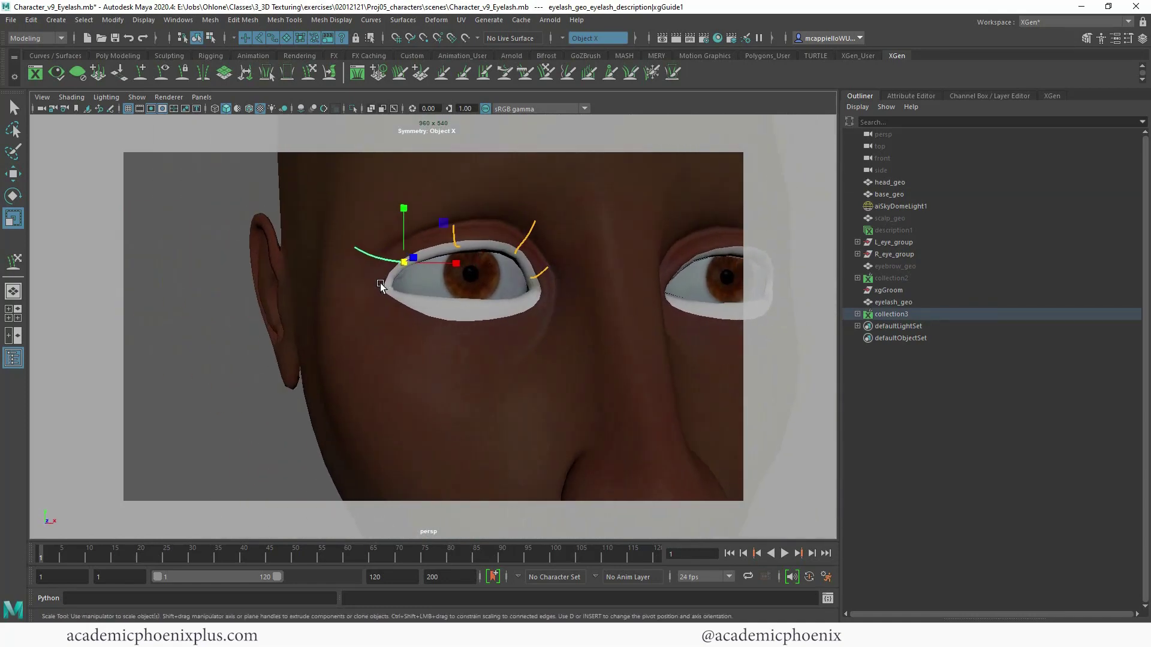
Step: Add a fifth guide at the outer corner of the eyelid rim and set its width to 0.02
click(1050, 96)
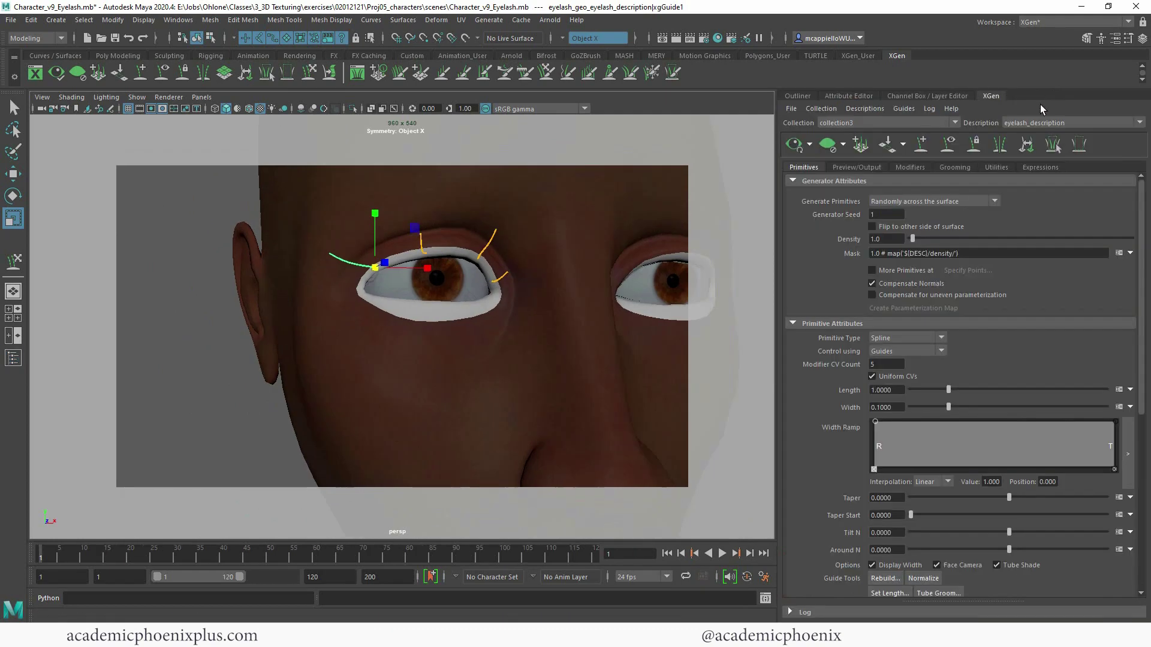
click(922, 143)
click(358, 287)
mouse_move(360, 291)
alt+mouse_down()
mouse_move(334, 314)
mouse_move(376, 298)
alt+mouse_up()
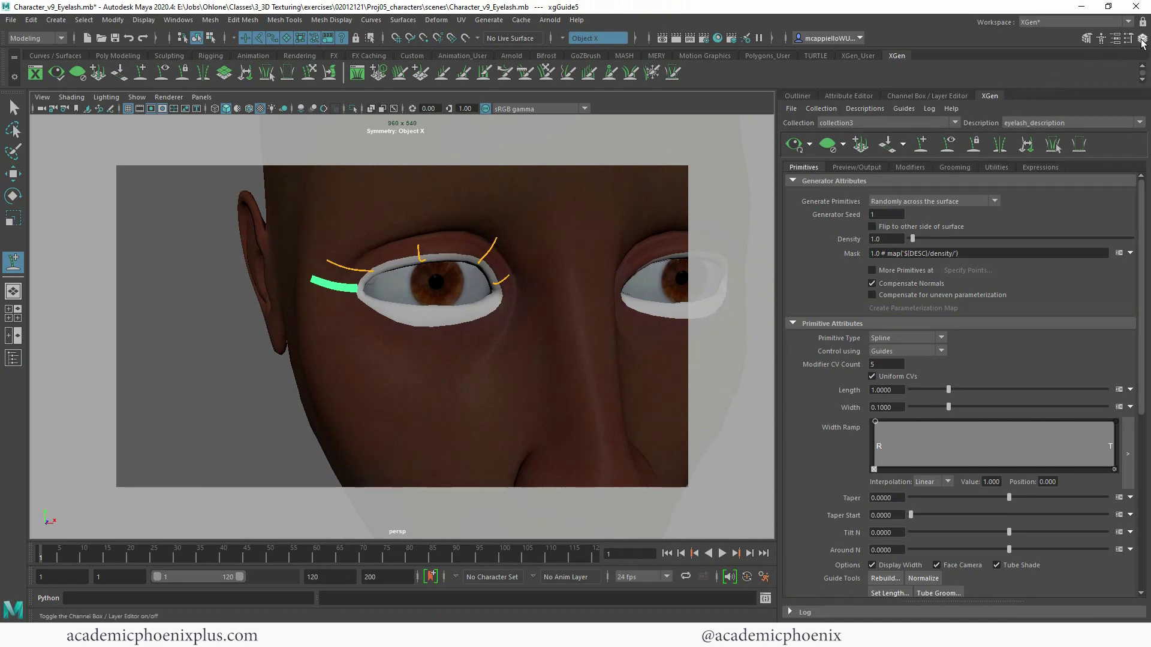
click(1143, 39)
double_click(1130, 303)
text(0.02)
key(Return)
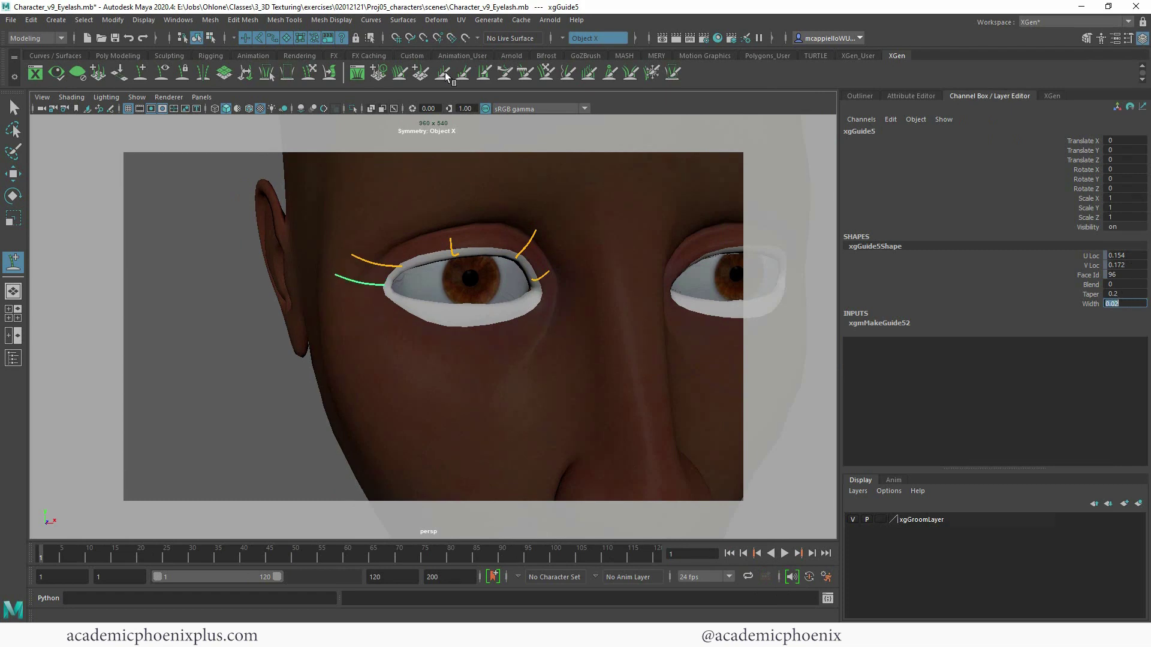
Step: Sculpt the new outer-corner guide into an upward curve that follows its neighbour
mouse_move(498, 198)
alt+mouse_down()
mouse_move(516, 252)
mouse_move(441, 303)
mouse_move(514, 304)
mouse_move(519, 264)
alt+mouse_up()
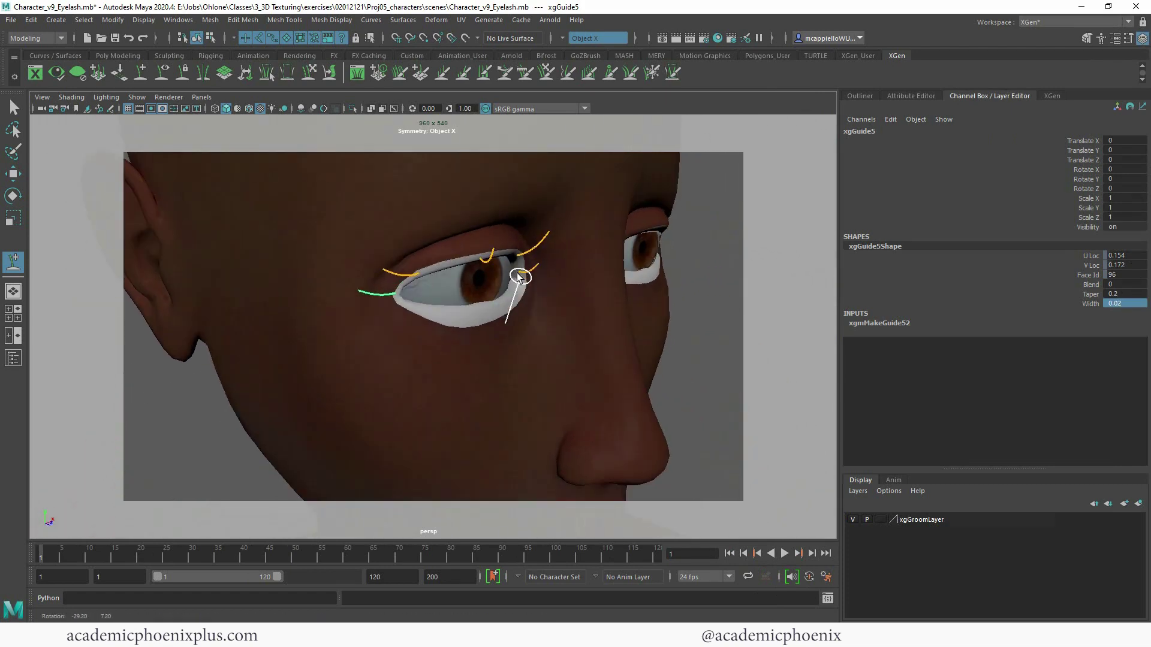
click(307, 74)
alt+drag(504, 174, 421, 220)
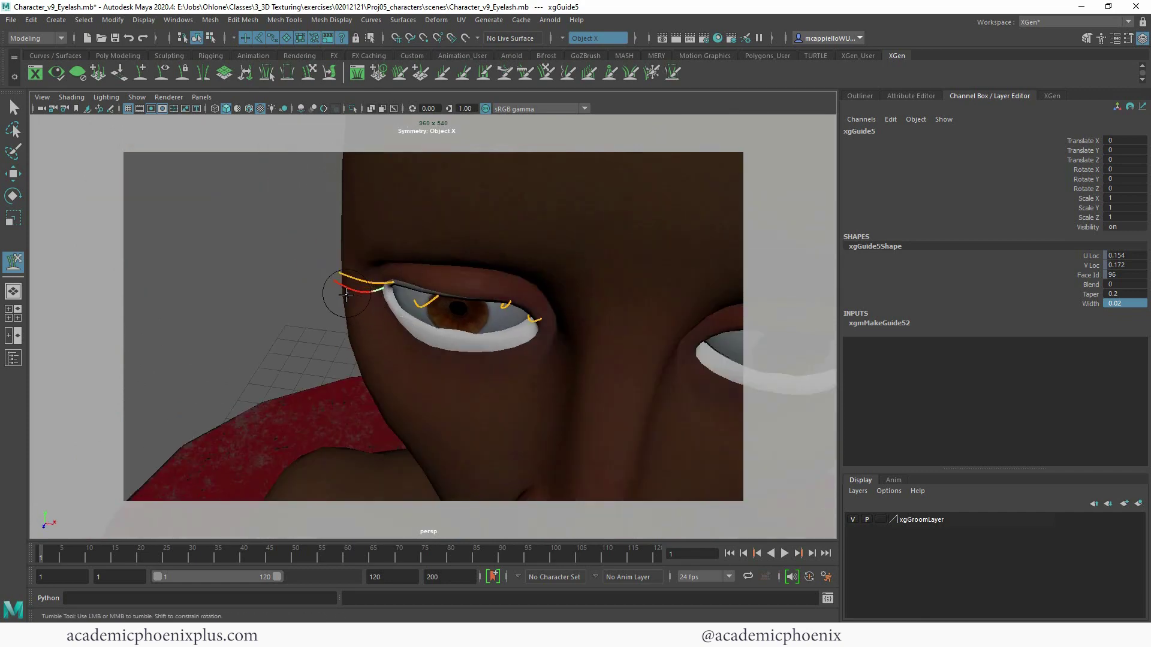
mouse_move(347, 296)
alt+mouse_down()
mouse_move(360, 318)
mouse_move(358, 283)
mouse_move(399, 239)
mouse_move(386, 244)
mouse_move(402, 205)
alt+mouse_up()
Step: Select the guide beside the outer-corner one and sculpt it into a stronger upward curl
click(14, 108)
click(399, 249)
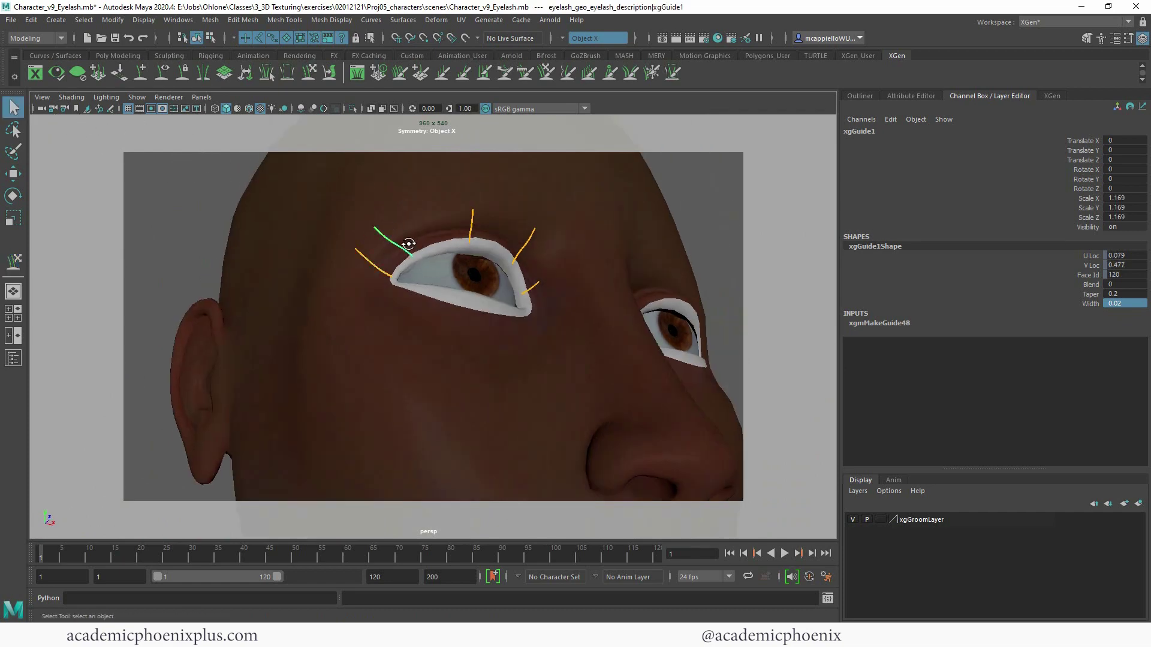
alt+drag(403, 249, 367, 245)
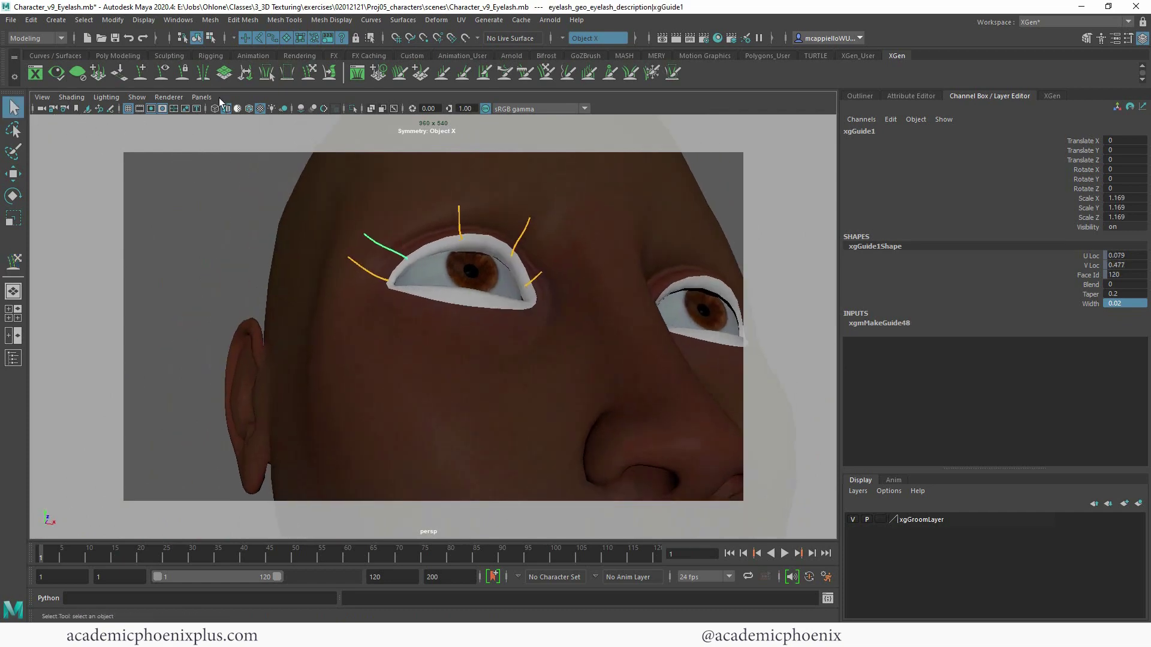
click(308, 72)
mouse_move(381, 230)
mouse_down()
mouse_move(402, 202)
mouse_move(378, 210)
mouse_move(416, 192)
mouse_move(377, 249)
mouse_move(381, 291)
mouse_move(370, 301)
mouse_move(441, 216)
mouse_move(386, 206)
mouse_move(355, 226)
mouse_move(426, 198)
mouse_move(359, 218)
mouse_move(534, 231)
mouse_move(505, 243)
mouse_up()
Step: Sculpt the guide above the iris so it stands upright and curves evenly with the others
click(20, 111)
alt+right_drag(598, 216, 457, 213)
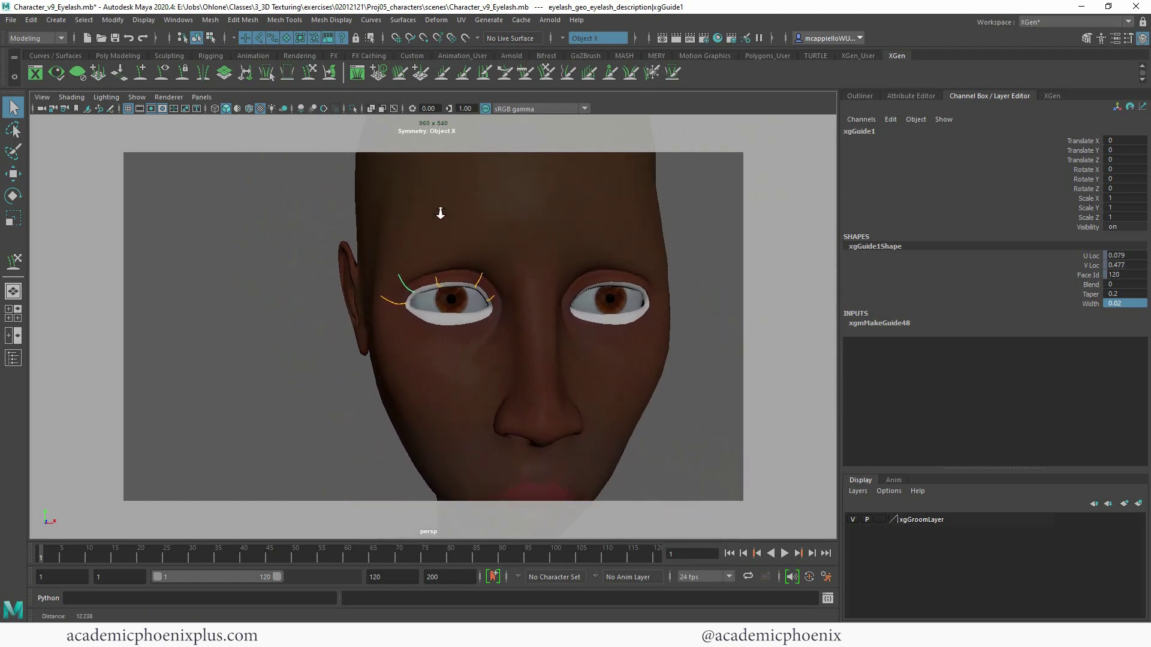
mouse_move(457, 213)
alt+mouse_down()
mouse_move(450, 247)
mouse_move(563, 244)
mouse_move(386, 259)
mouse_move(361, 303)
mouse_move(477, 277)
alt+mouse_up()
click(310, 73)
scroll(426, 258, up, 1)
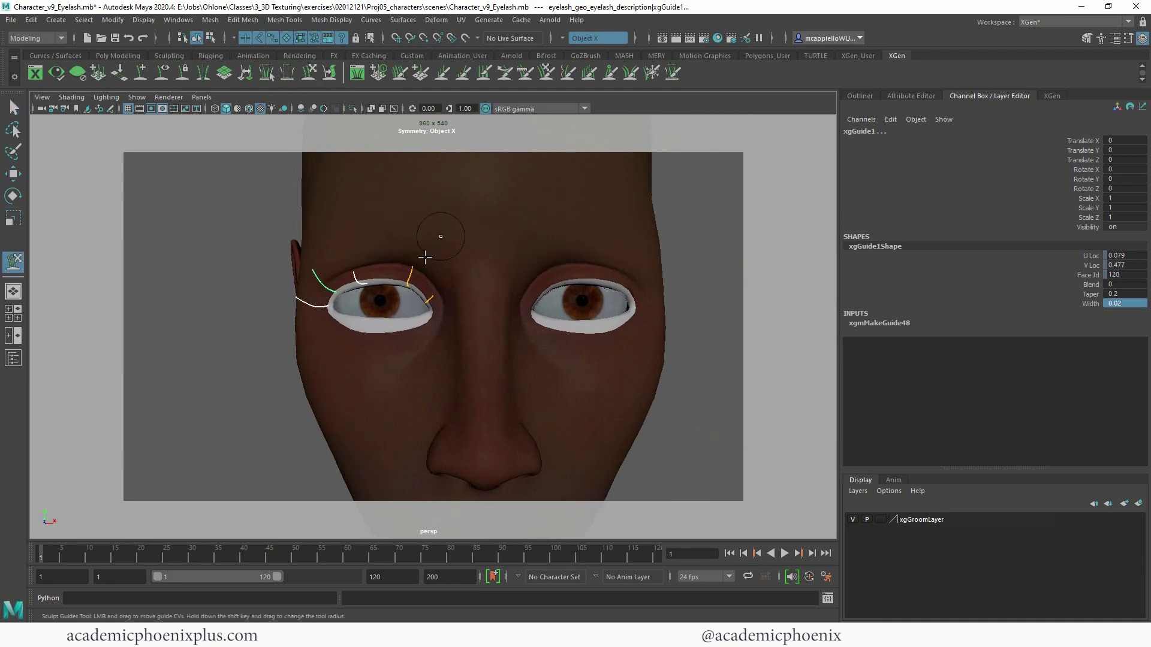
mouse_move(355, 270)
mouse_down()
mouse_move(352, 257)
mouse_move(458, 209)
mouse_move(514, 226)
mouse_move(365, 244)
mouse_move(462, 250)
mouse_move(513, 267)
mouse_move(443, 217)
mouse_up()
click(14, 108)
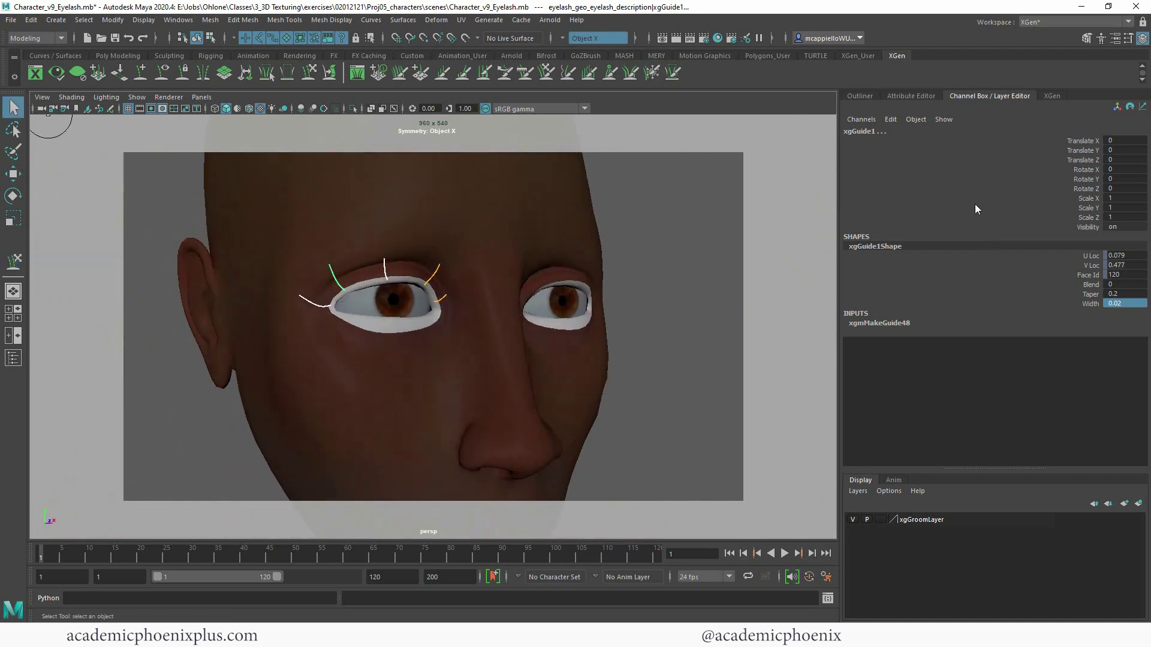
Step: Raise the density of eyelash_description to 48.375
click(1052, 96)
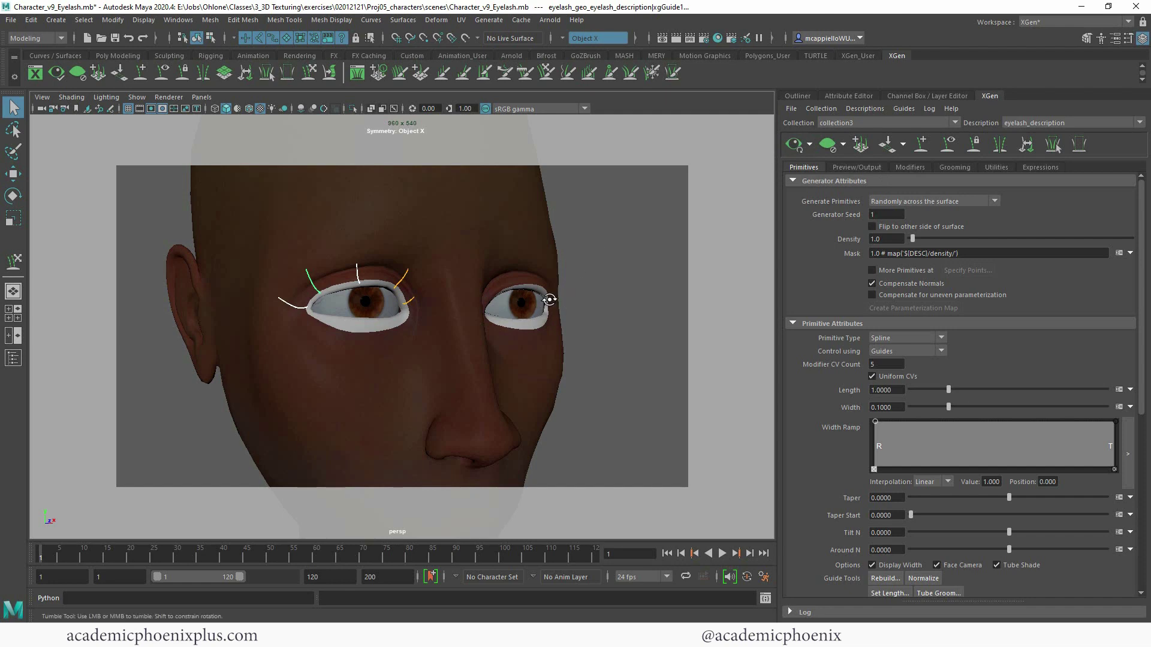
mouse_move(563, 295)
alt+mouse_down()
mouse_move(594, 301)
mouse_move(574, 294)
alt+mouse_up()
drag(914, 238, 949, 238)
alt+drag(479, 323, 444, 323)
alt+right_drag(535, 259, 686, 272)
alt+drag(429, 289, 484, 283)
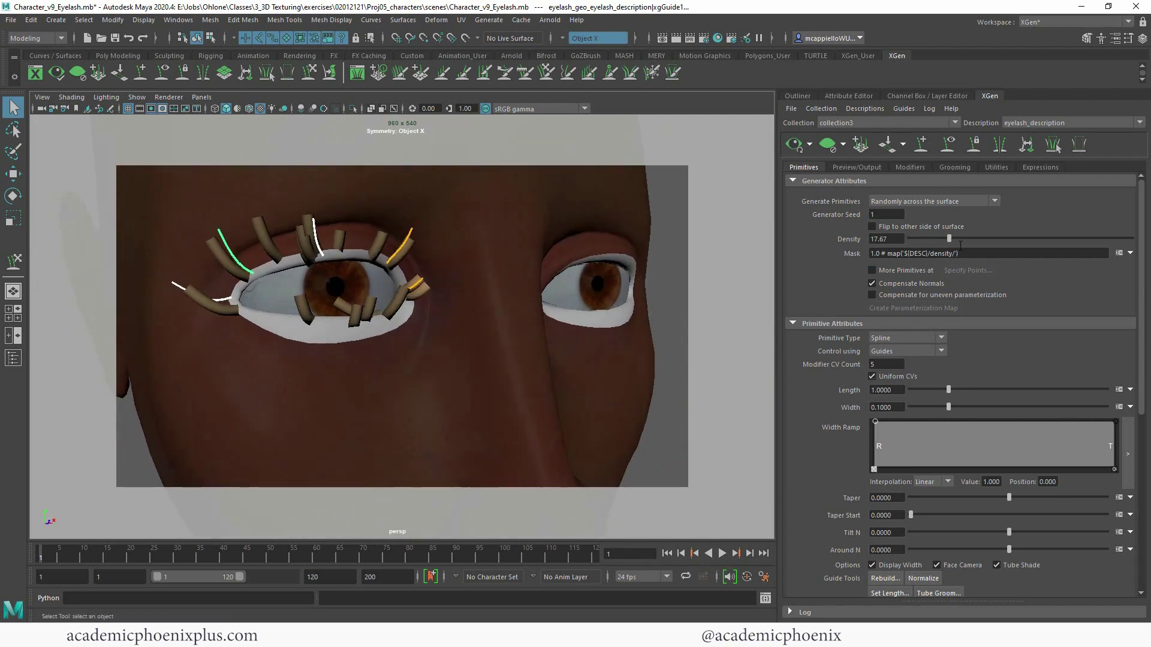
drag(961, 238, 1020, 238)
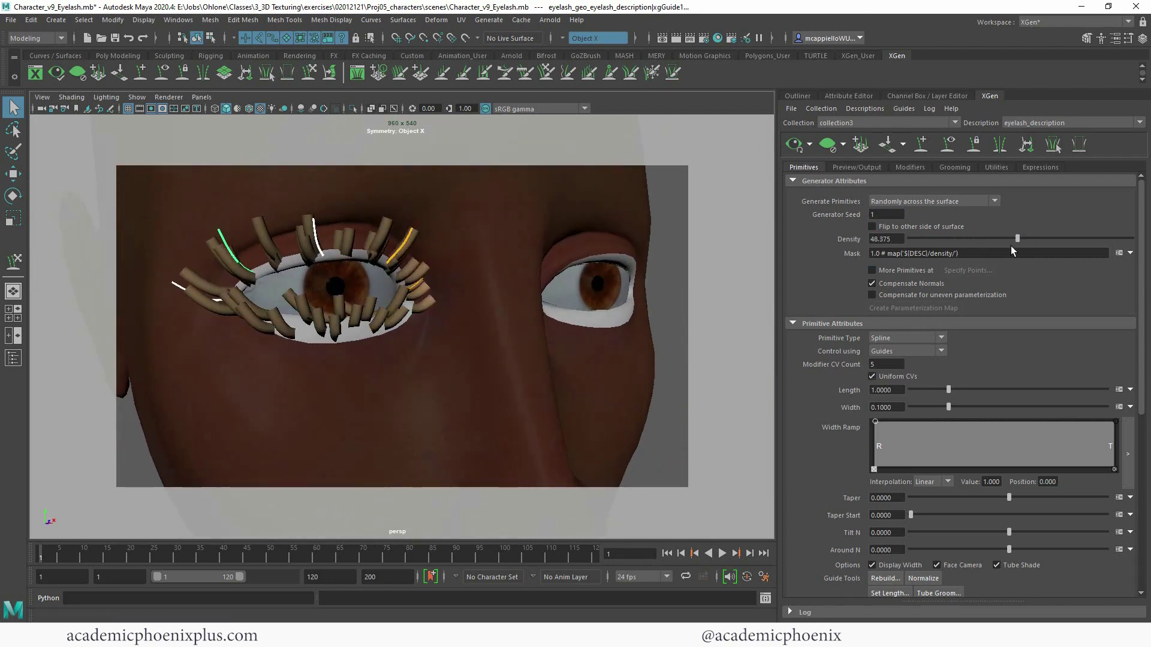
Step: Set the eyelash length to 1.16, the taper to 1.0 and the taper start to 0.06
drag(950, 387, 955, 383)
alt+drag(540, 299, 563, 313)
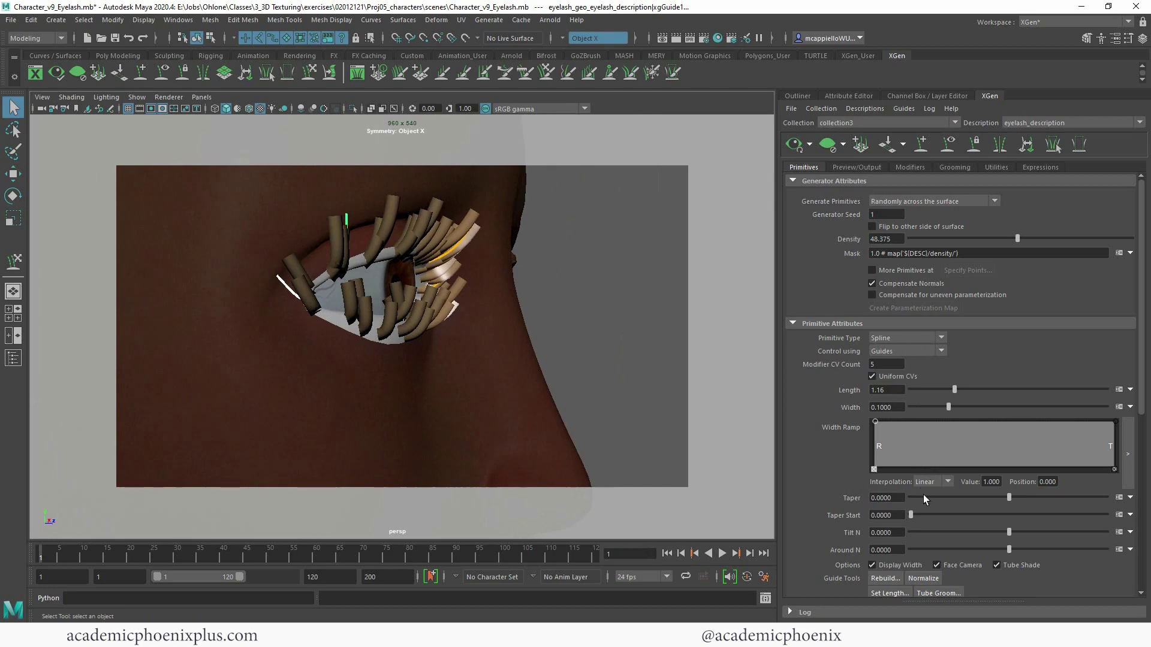
drag(1010, 499, 1102, 499)
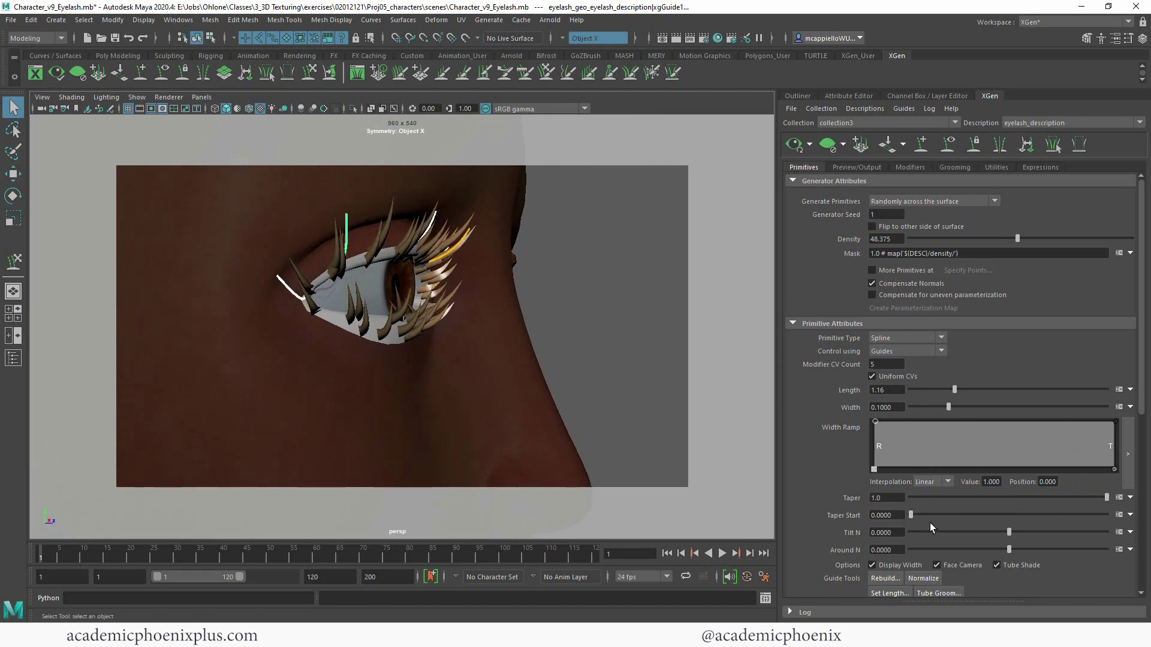
mouse_move(919, 515)
mouse_down()
mouse_move(992, 516)
mouse_move(909, 517)
mouse_up()
Step: Shape the width ramp with the root at 0.513, an added point near position 0.137 at about 0.316, and a lowered tip
drag(872, 423, 872, 445)
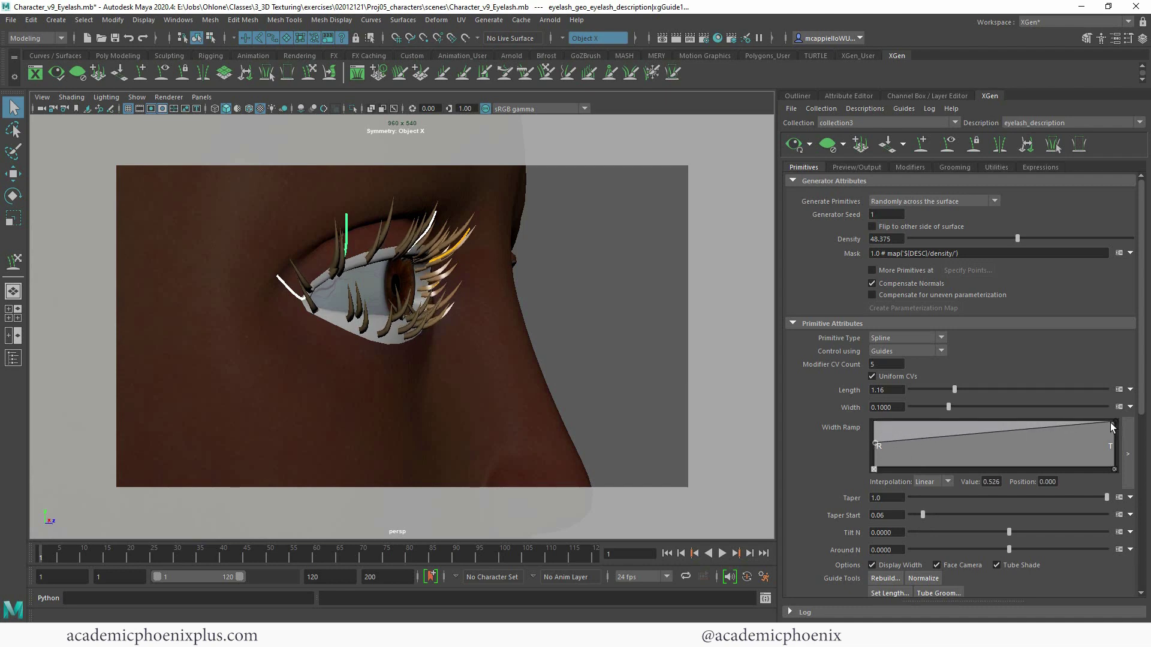
drag(1113, 423, 1115, 457)
drag(914, 447, 915, 438)
alt+drag(682, 398, 474, 324)
alt+drag(393, 307, 621, 344)
click(876, 445)
drag(915, 442, 908, 456)
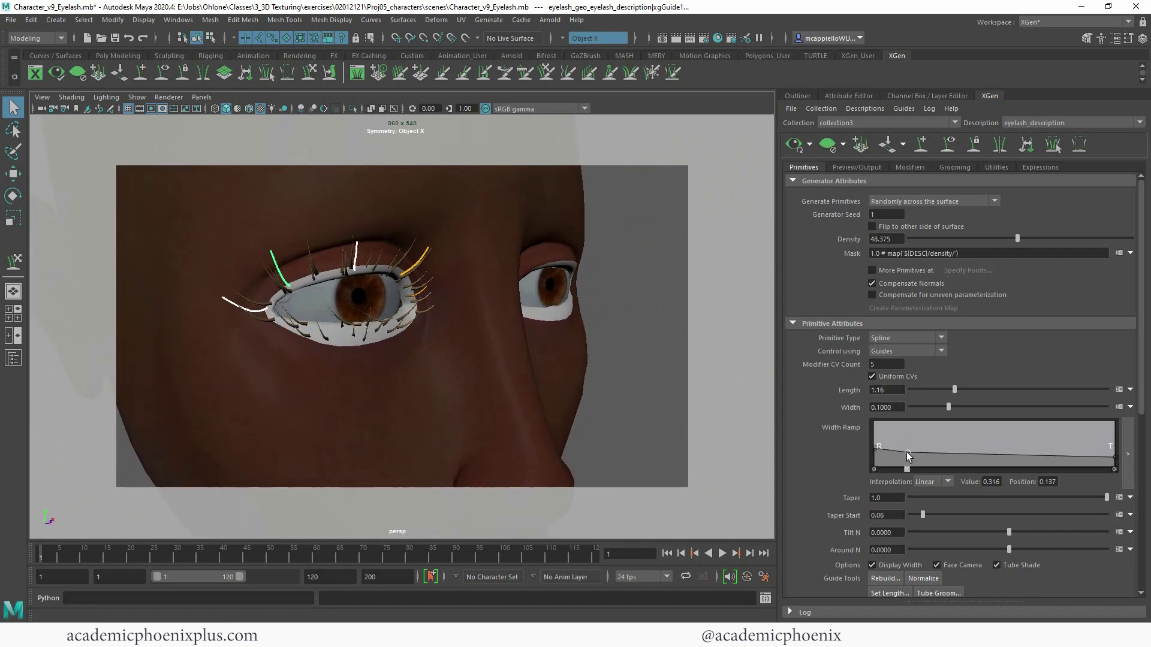
click(875, 447)
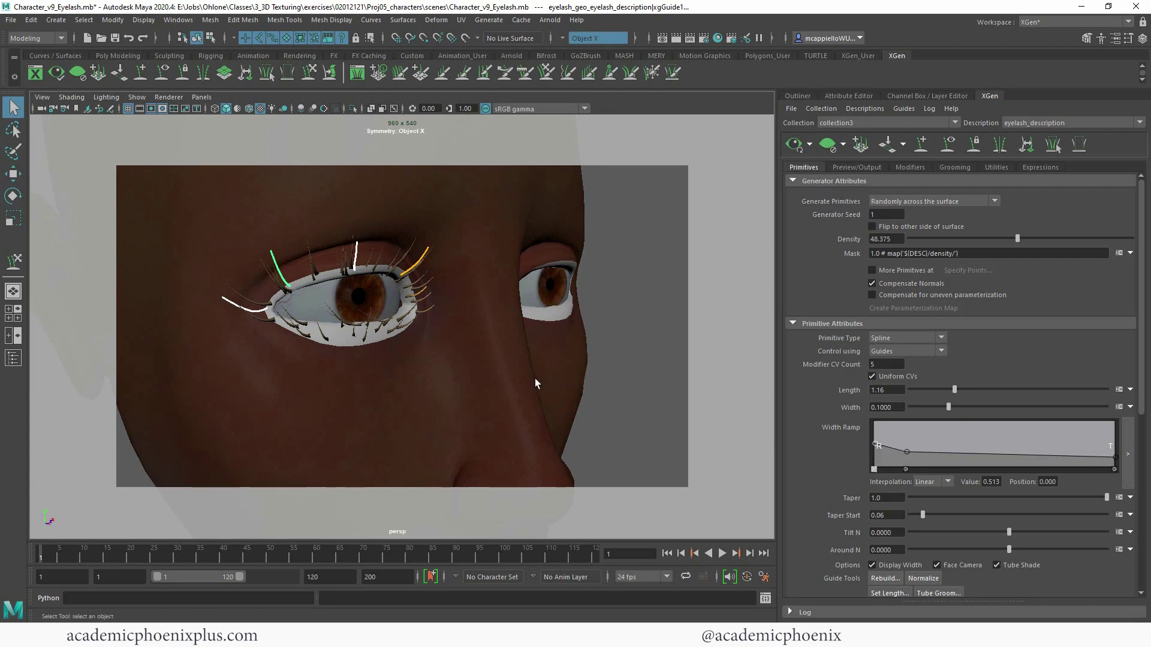
Step: Increase the eyelash density to 79.08
alt+drag(554, 368, 604, 349)
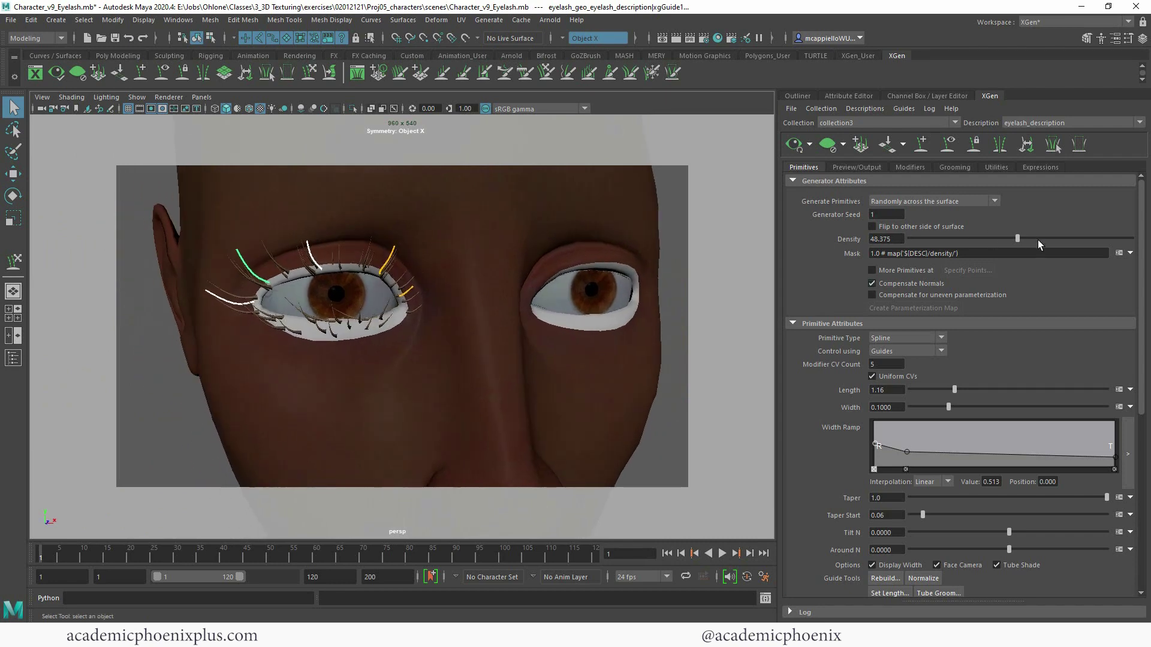
drag(1035, 240, 1052, 238)
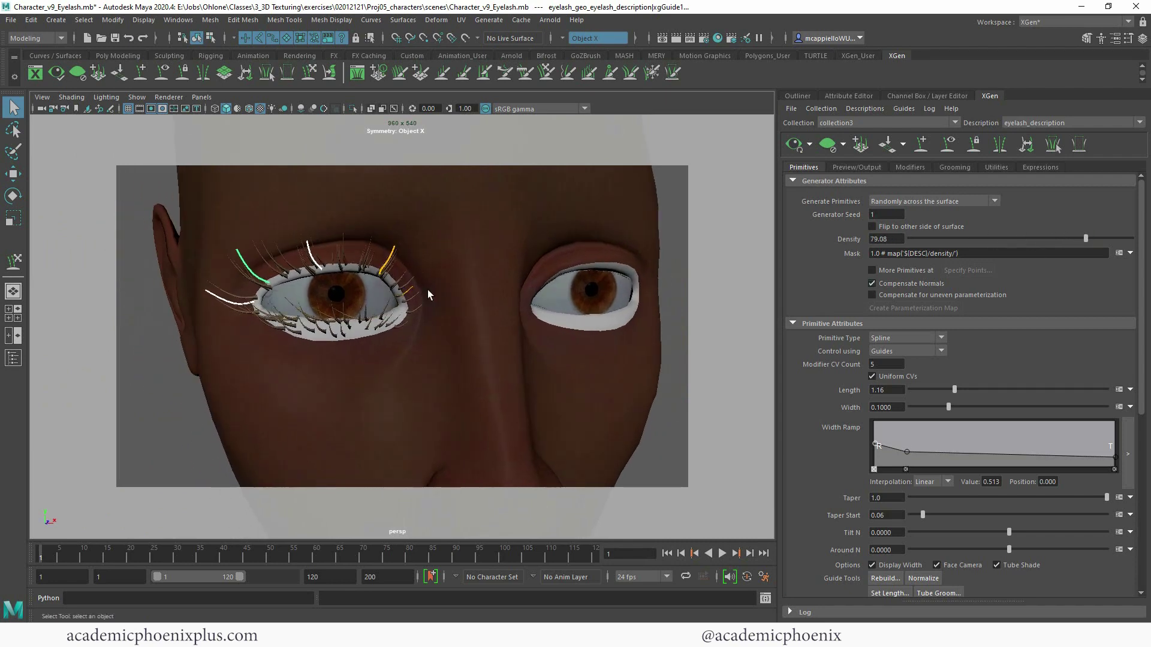
alt+drag(405, 294, 434, 243)
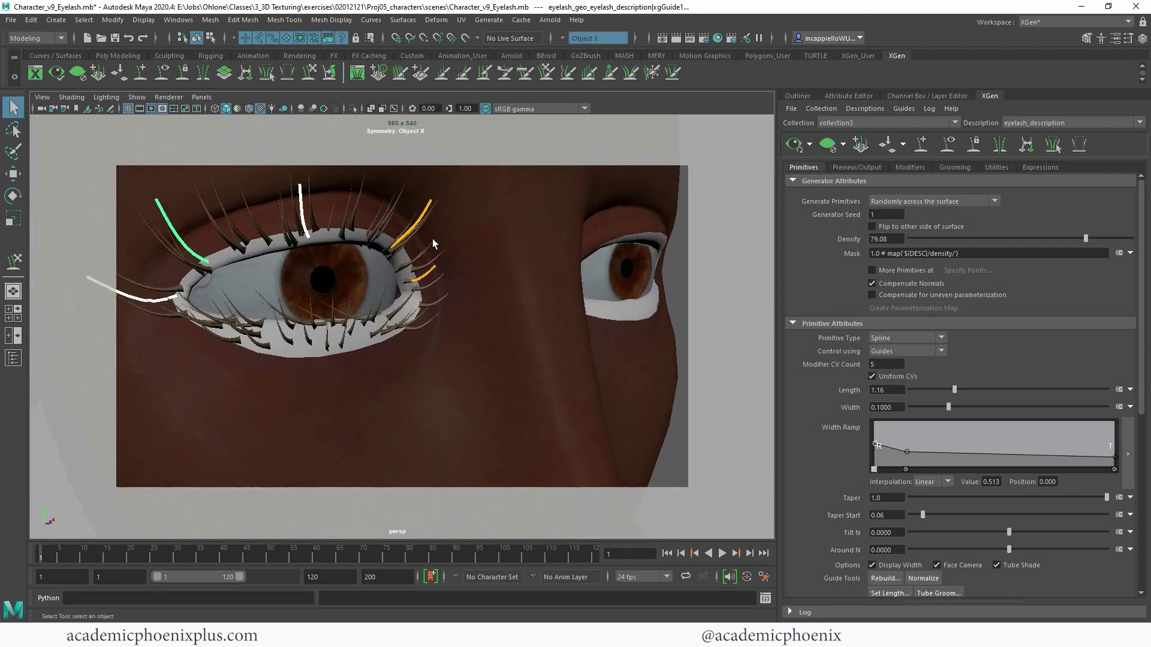
Step: Create a Mask map named eyelashDescriptionMask on eyelash_geo with map resolution 25.0 and a white start colour
click(259, 249)
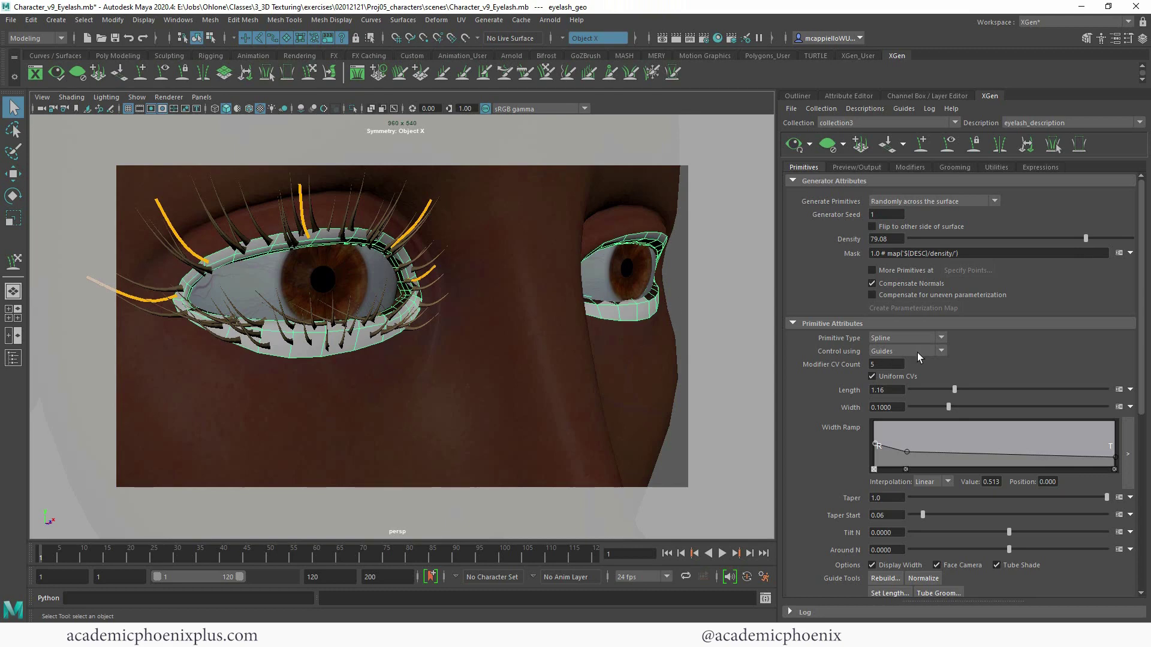
click(1131, 255)
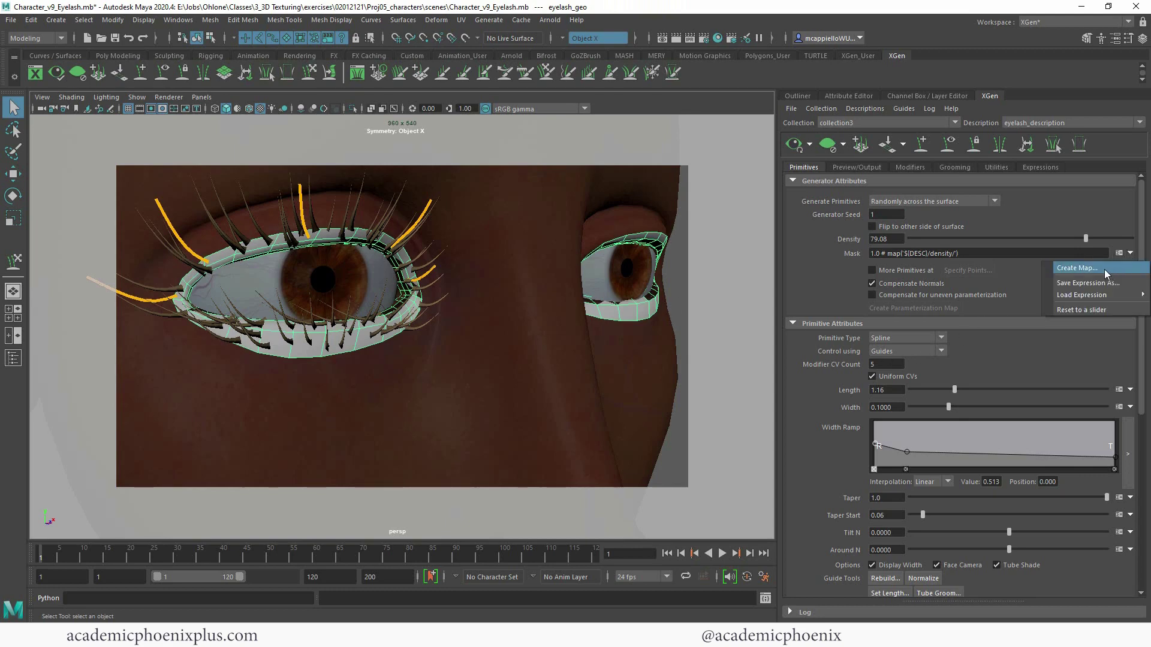
click(1104, 269)
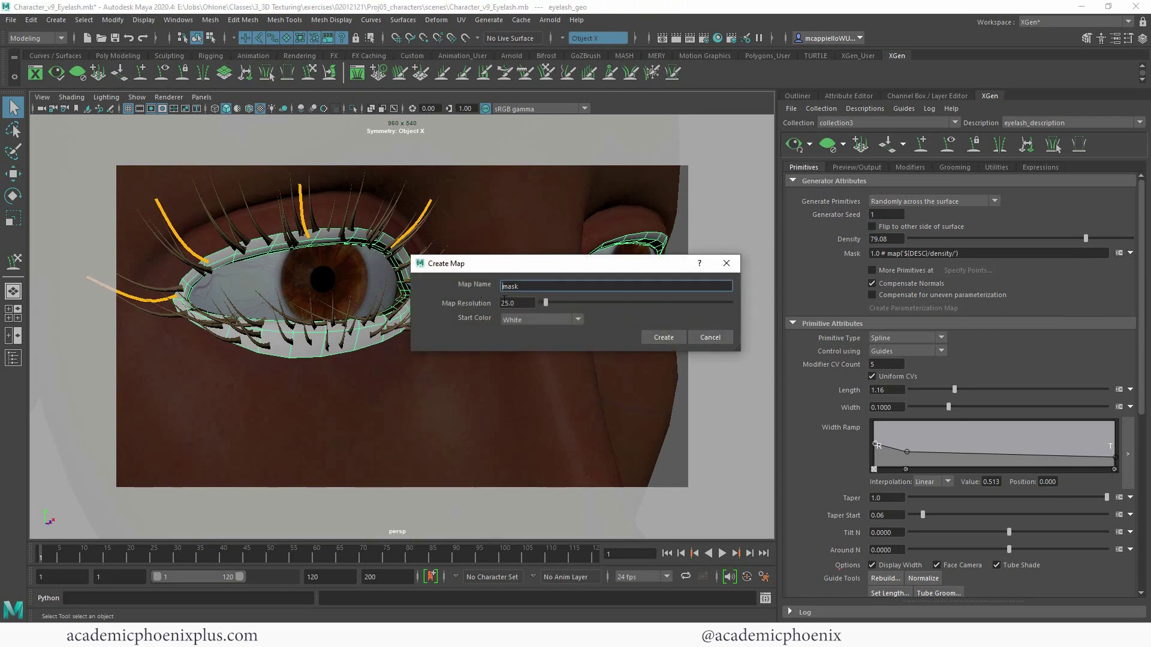
text(eyelashDescriptionM)
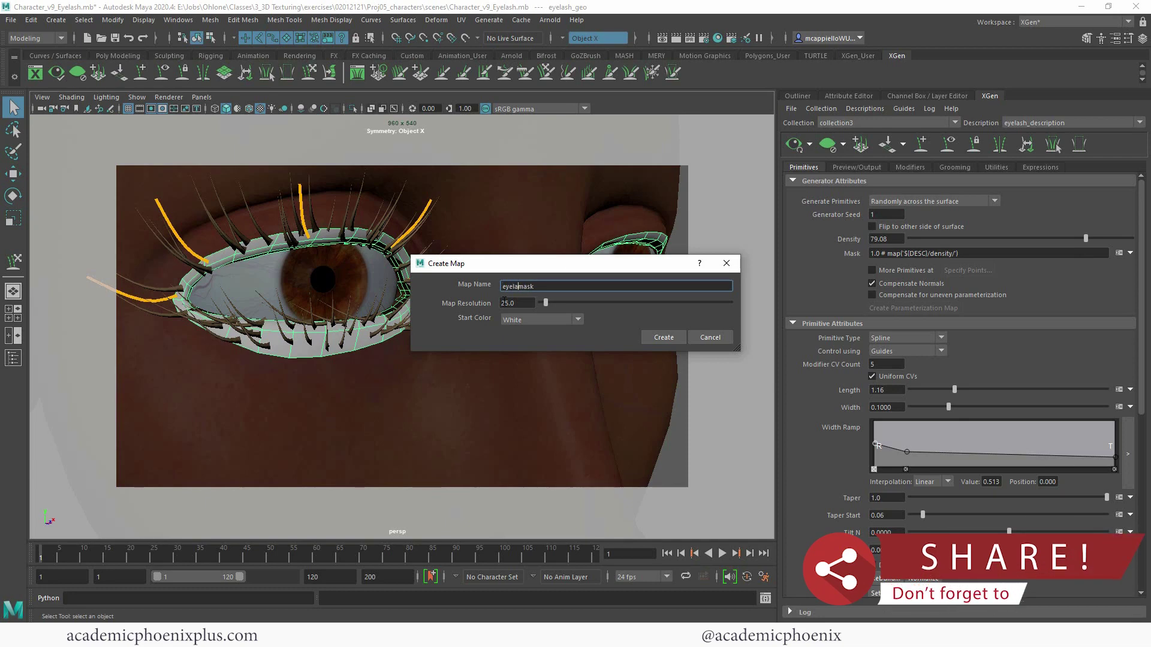
click(663, 337)
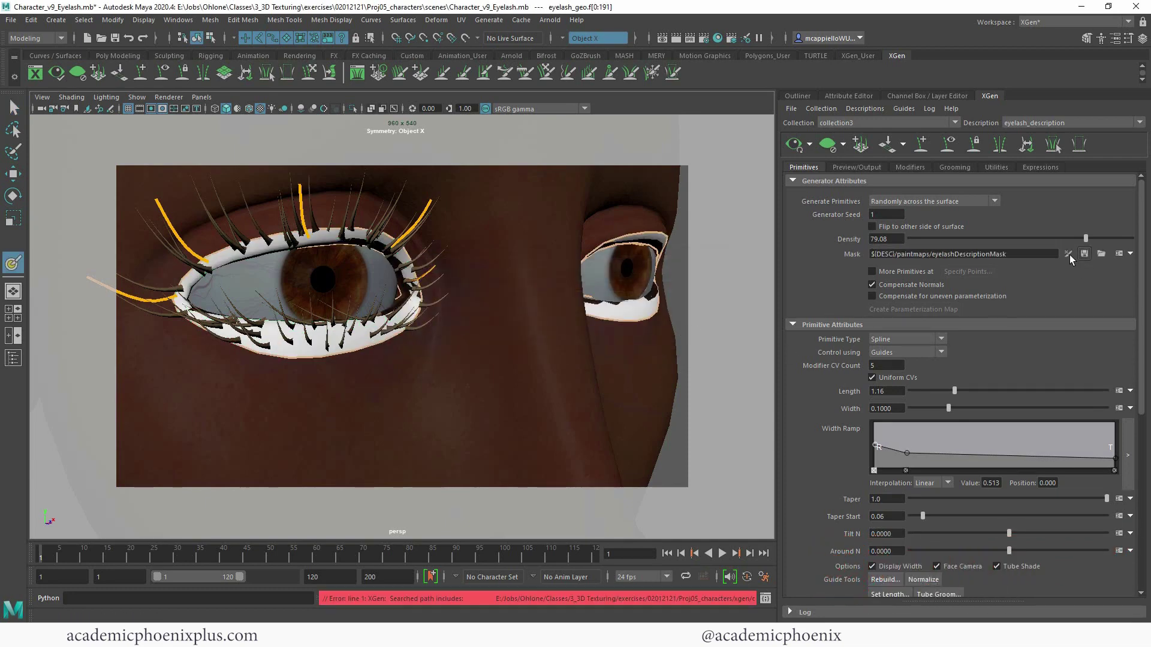
Step: Flood the whole eyelash mask with black using the 3D Paint Tool's flood colour
click(1067, 255)
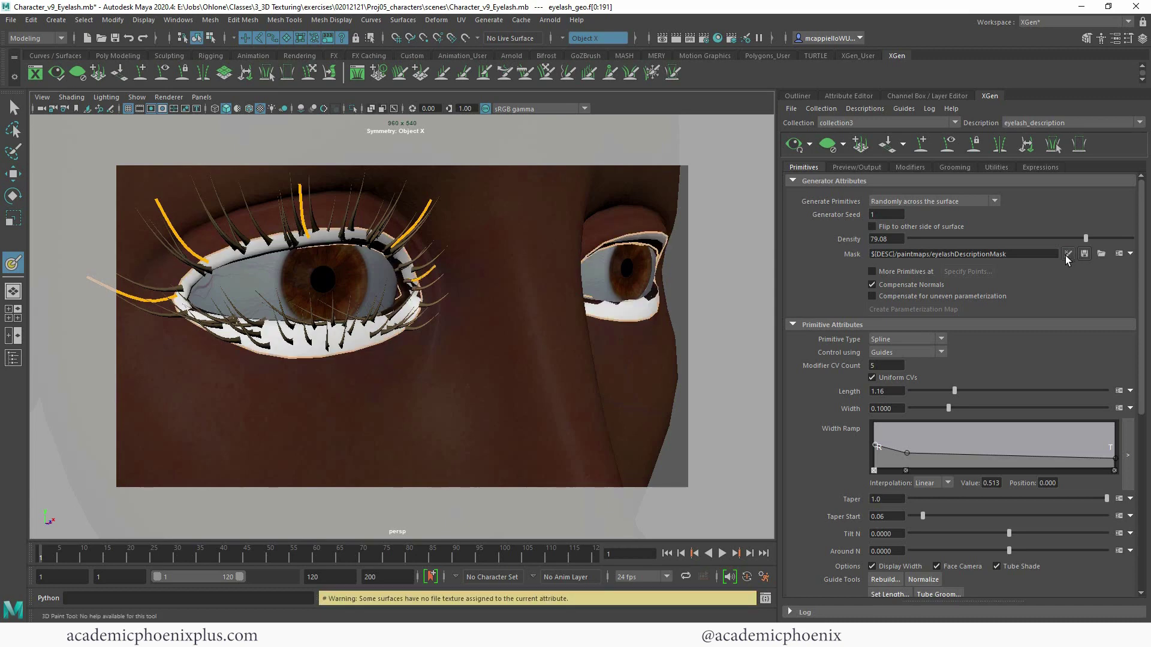
double_click(13, 263)
drag(517, 114, 613, 100)
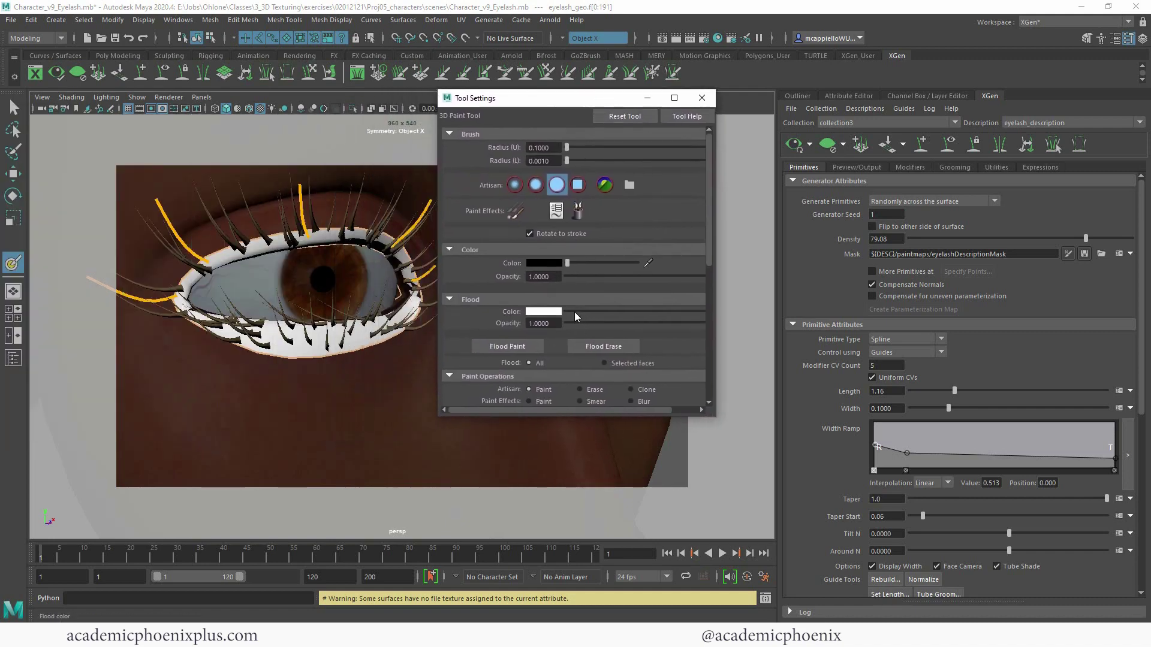
drag(575, 312, 558, 310)
click(505, 346)
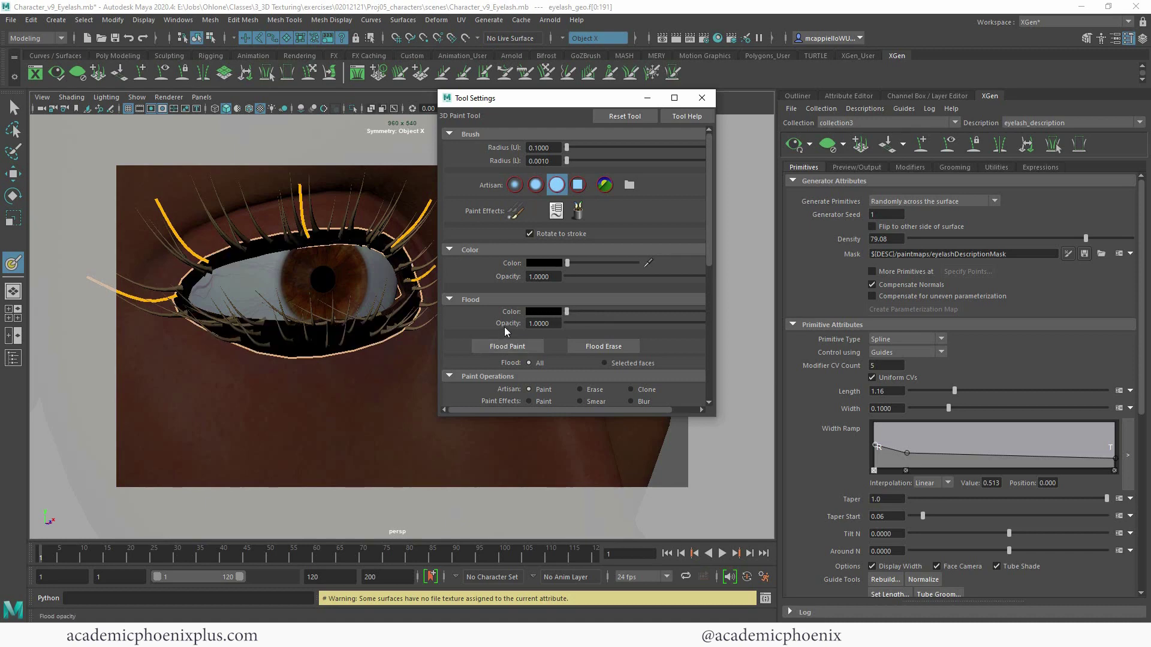
Step: Refresh the XGen lash preview and save the black mask map
click(828, 145)
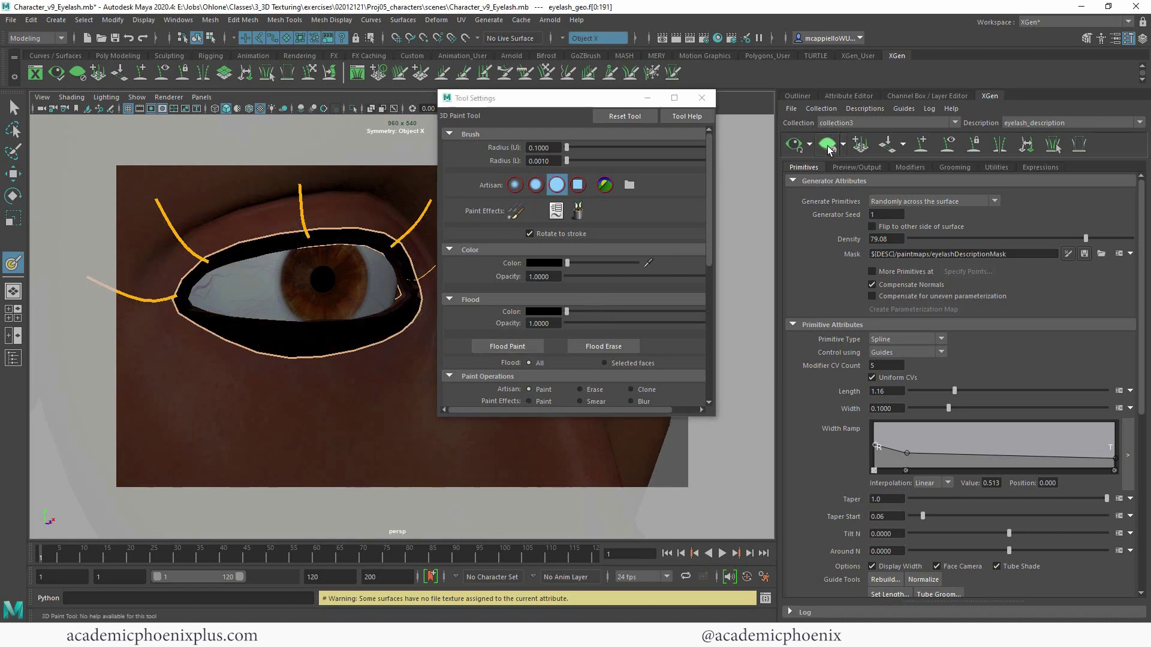
click(794, 144)
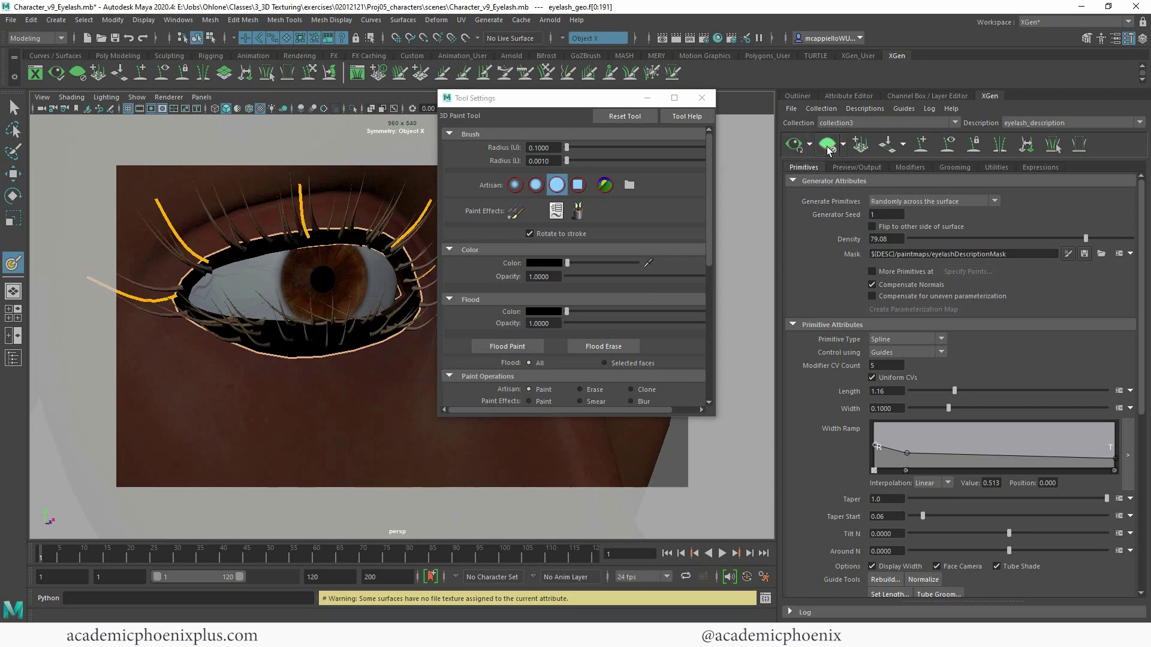
click(1085, 255)
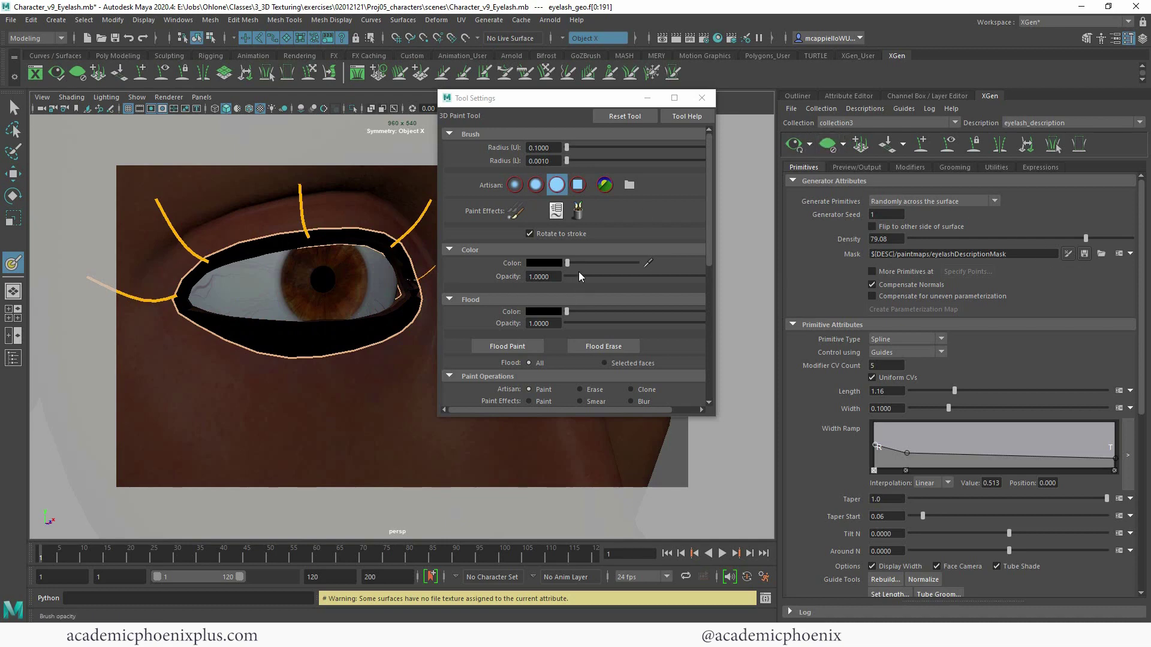
Step: Set the 3D Paint Tool's brush colour to white and clear the tool settings out of the viewport
drag(574, 264, 589, 262)
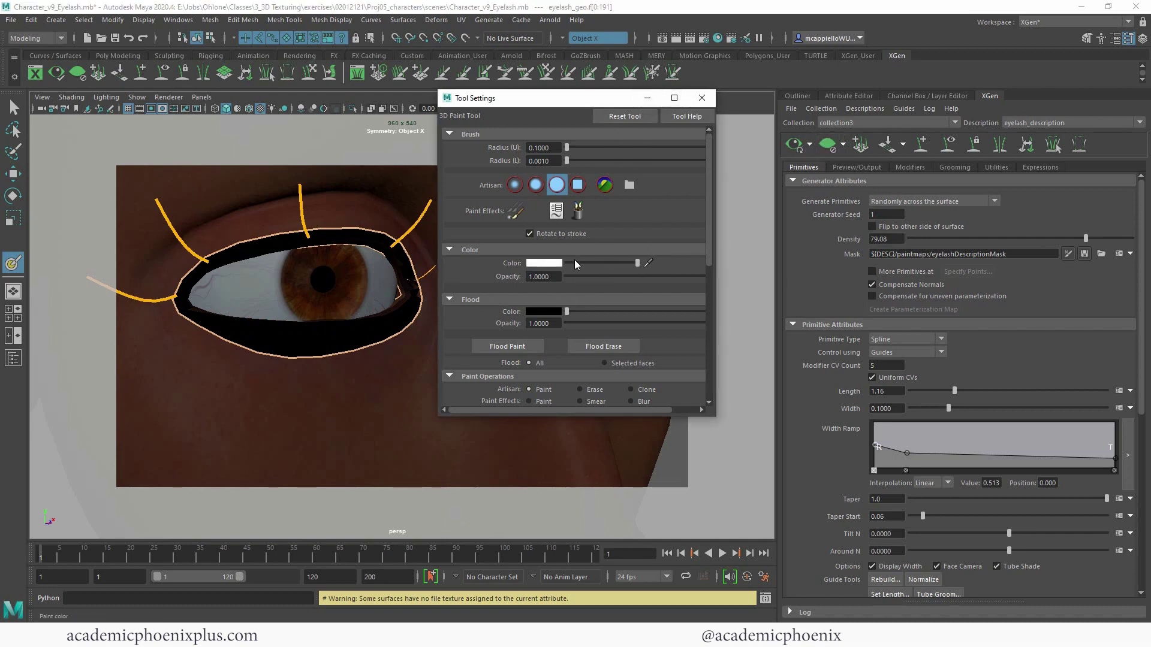
click(467, 301)
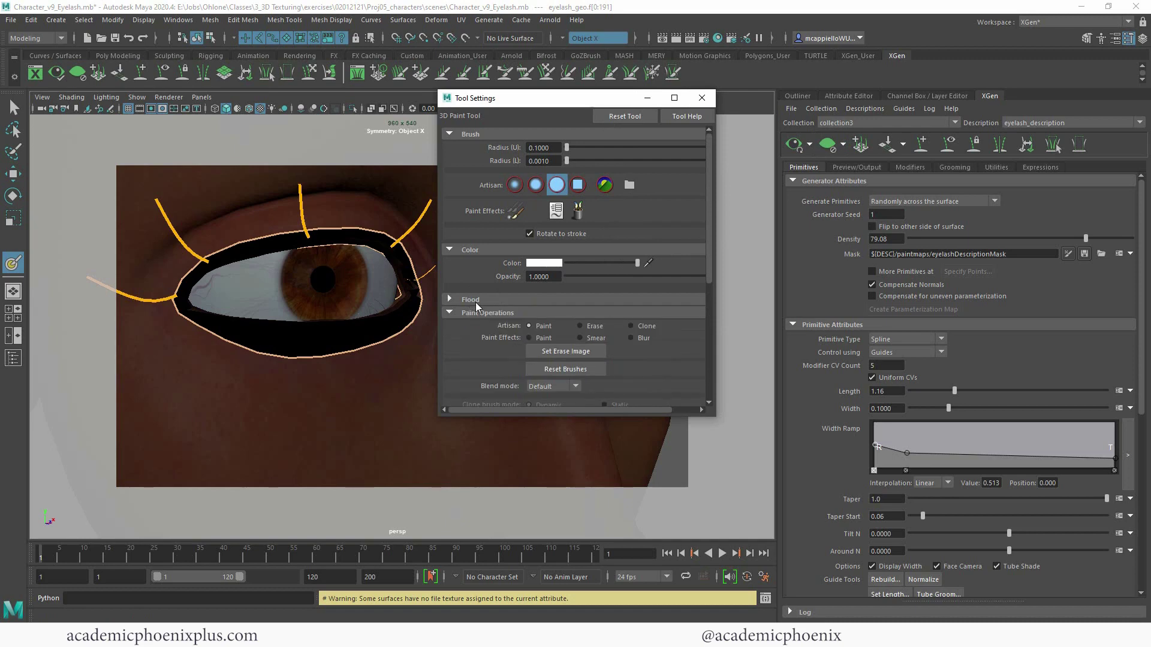
mouse_move(609, 98)
mouse_down()
mouse_move(552, 124)
mouse_move(0, 143)
mouse_up()
Step: Try to paint the mask white along the upper eyelid rim, working round to the inner corner of the eye
drag(229, 252, 187, 282)
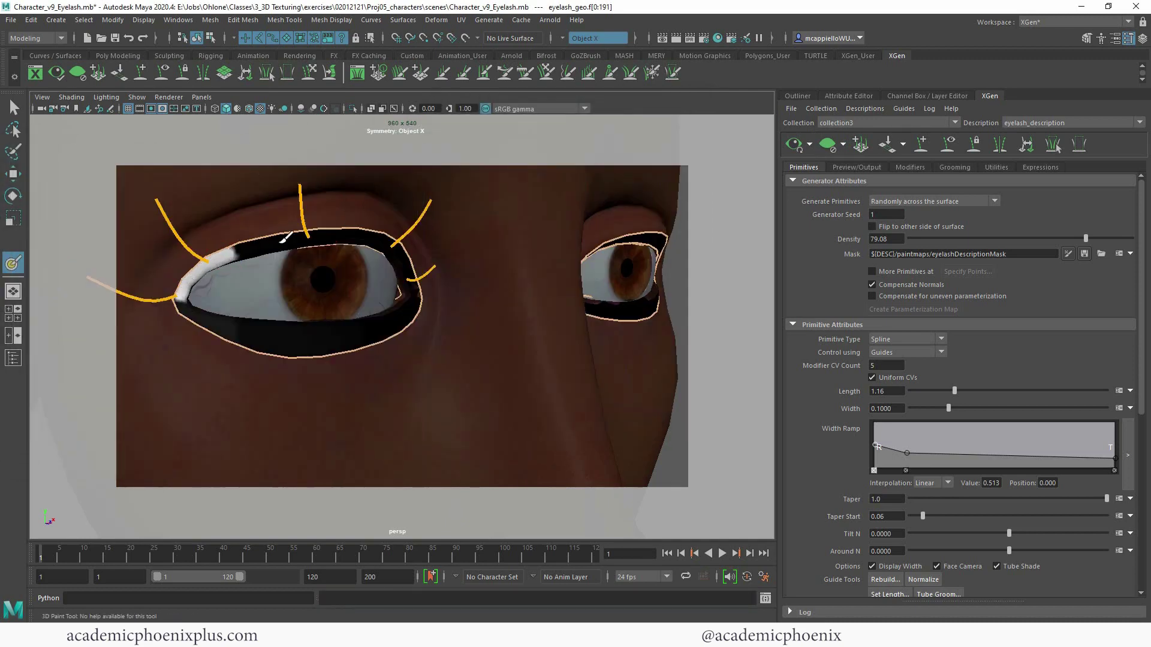
drag(303, 237, 306, 236)
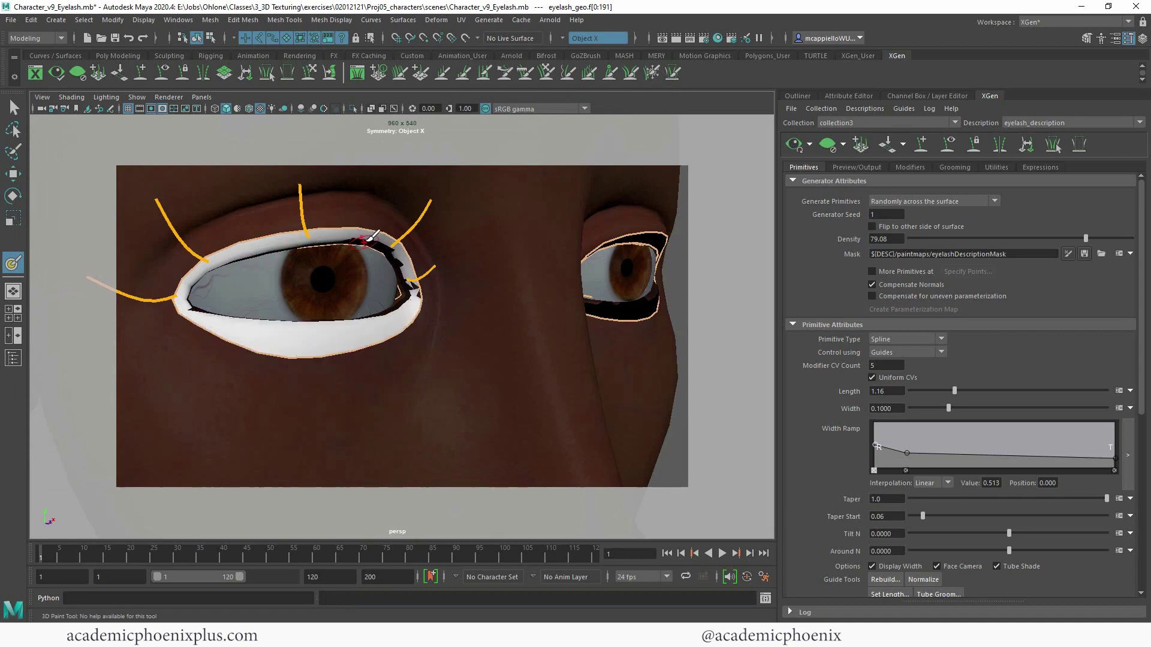
alt+drag(366, 247, 345, 224)
alt+right_drag(353, 230, 393, 241)
alt+drag(393, 241, 418, 248)
alt+drag(396, 198, 238, 273)
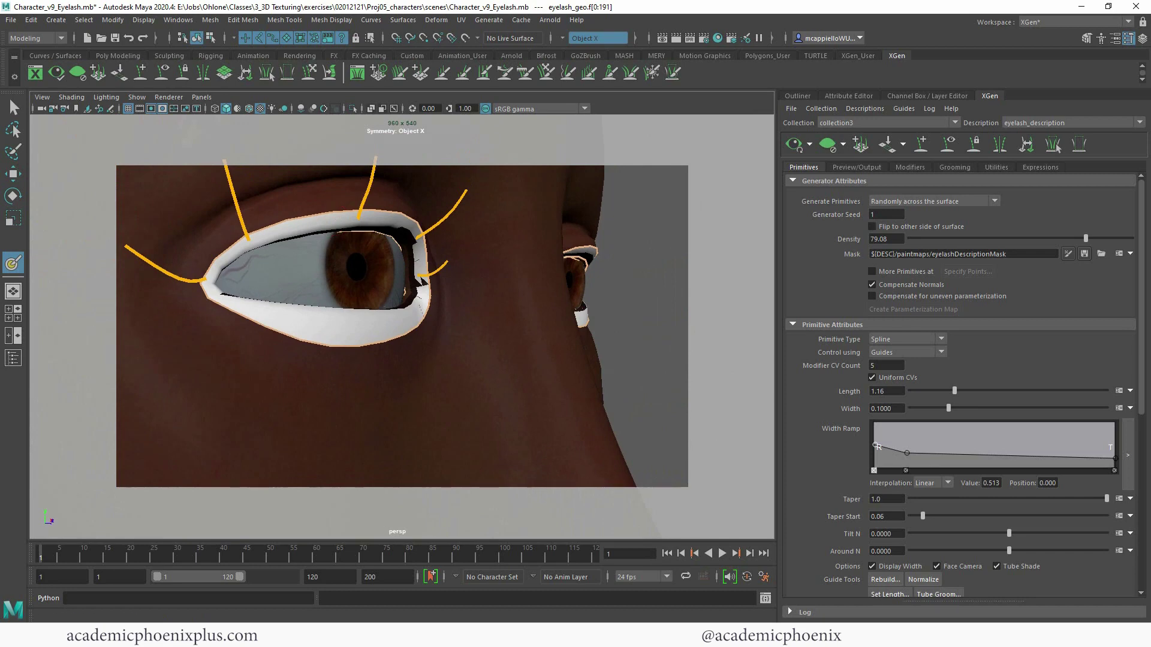
mouse_move(316, 277)
mouse_down()
mouse_move(312, 324)
mouse_move(250, 306)
mouse_up()
alt+drag(321, 294, 411, 254)
Step: Examine the UV layout of eyelash_geo in the UV Editor beside the viewport
click(461, 20)
click(480, 37)
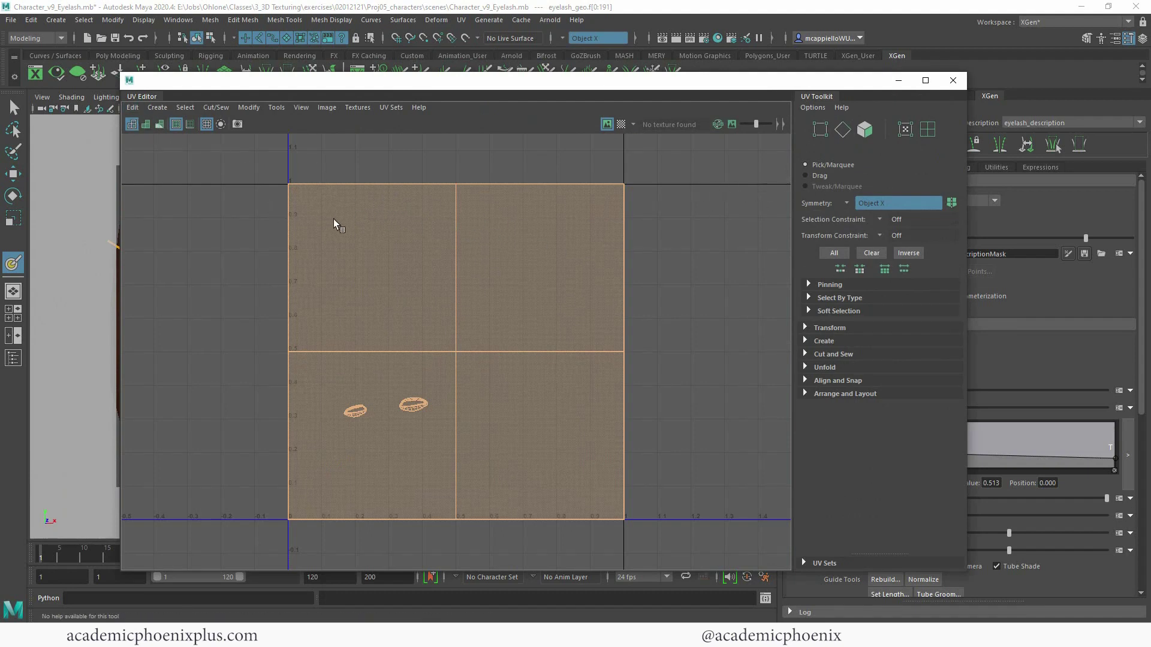
drag(501, 87, 754, 78)
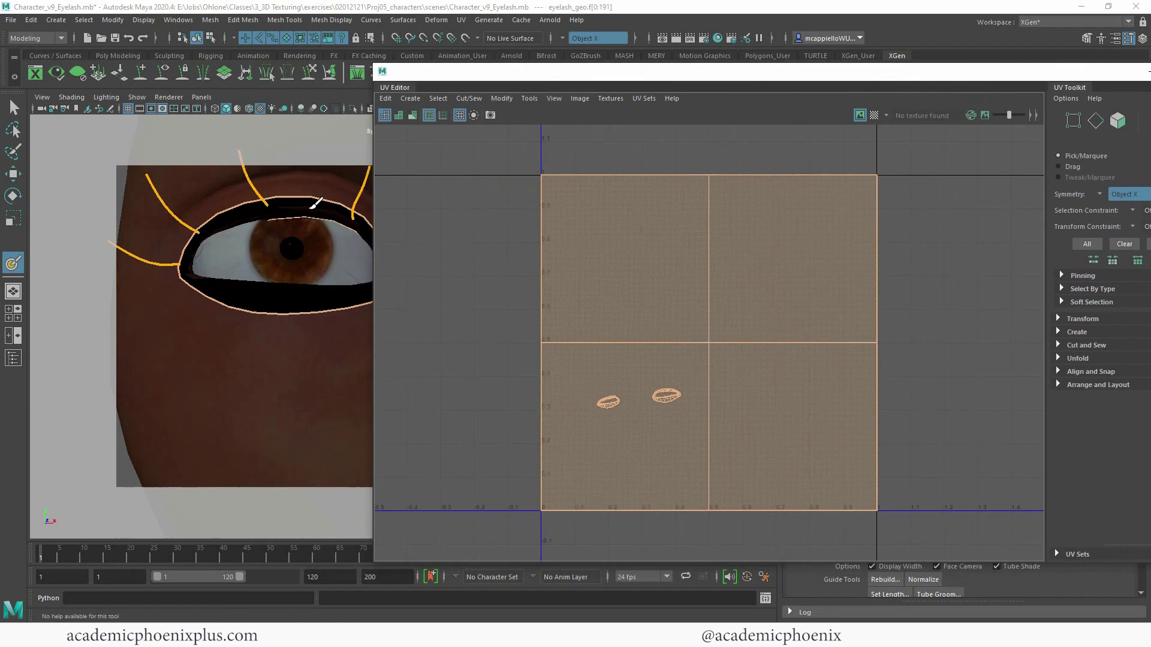
click(13, 108)
click(98, 128)
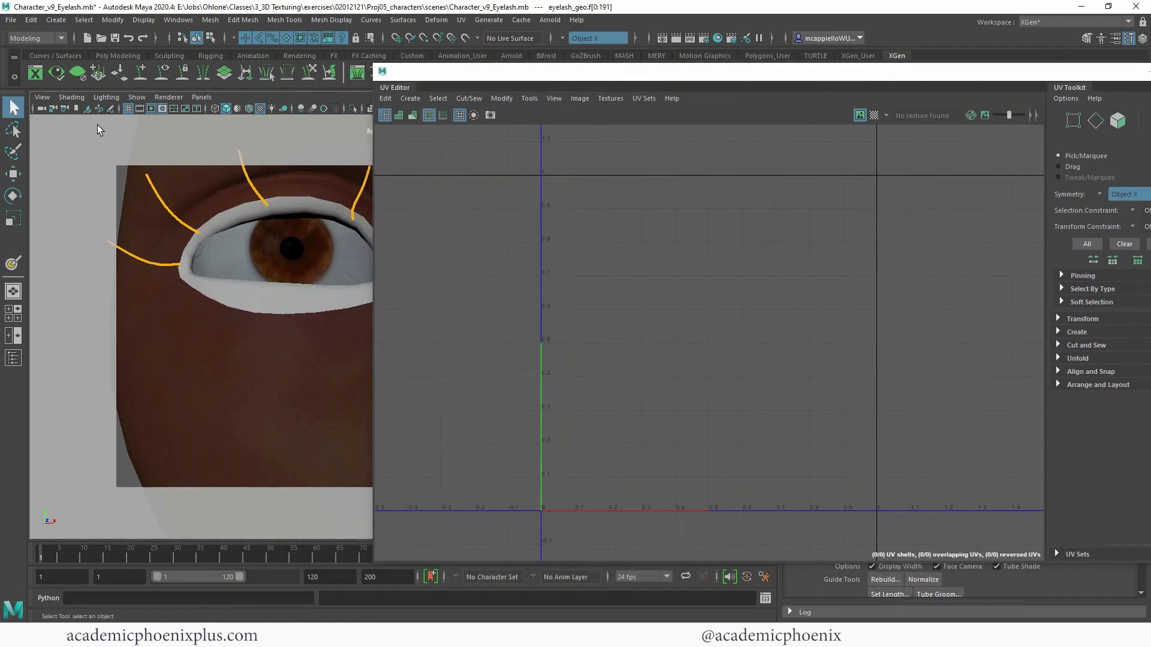
click(304, 209)
right_drag(310, 210, 367, 191)
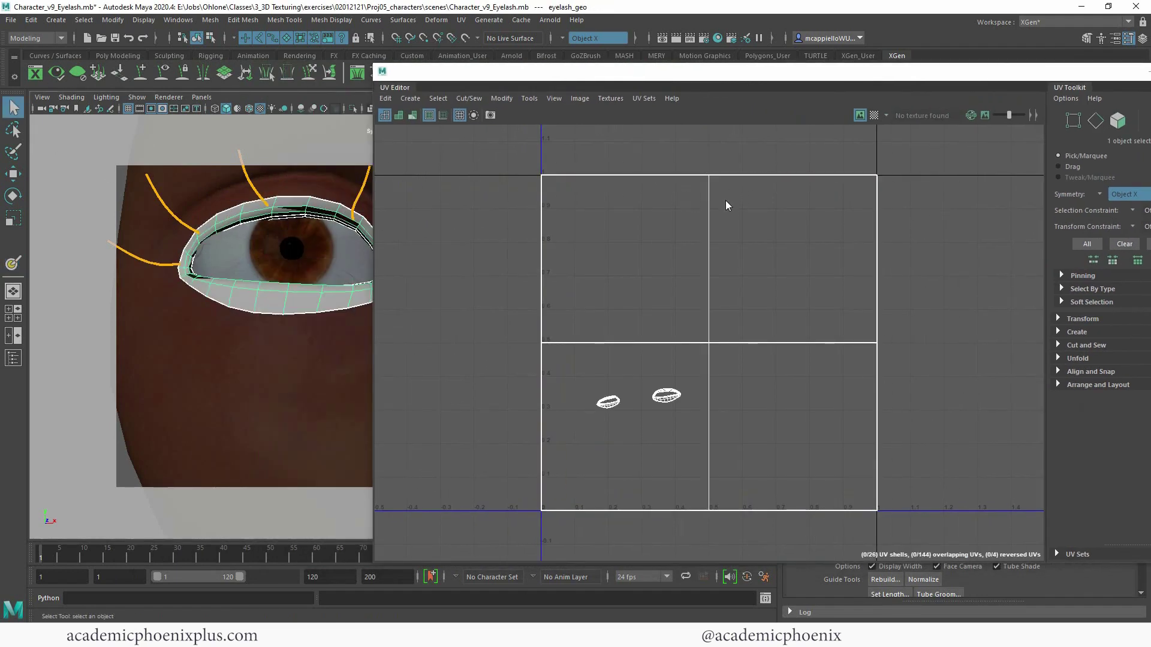
Step: Select the oversized overlapping faces in the UV Editor and scale them down around the centre of the UV tile
key(F11)
click(730, 242)
key(r)
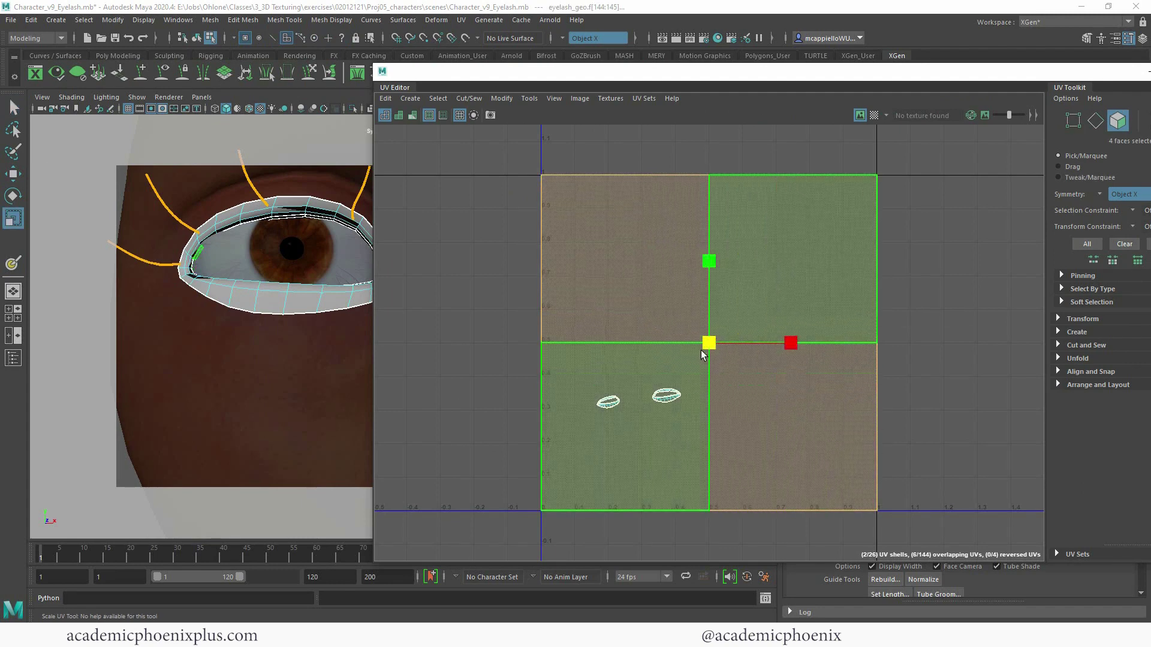
middle_drag(678, 361, 641, 313)
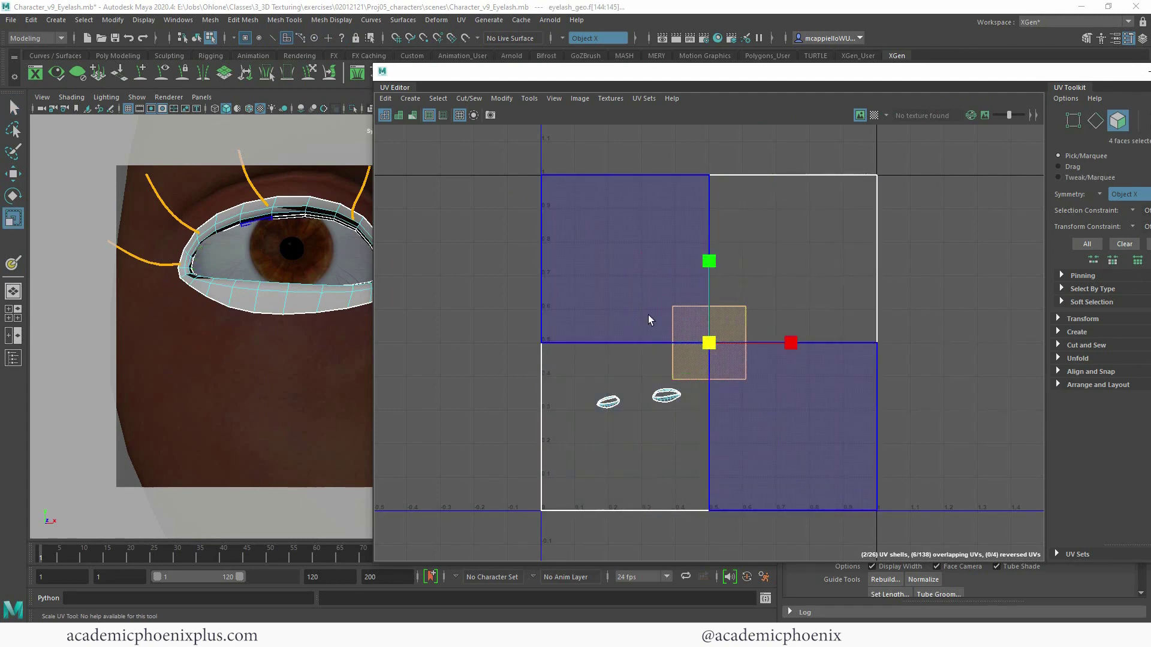
key(w)
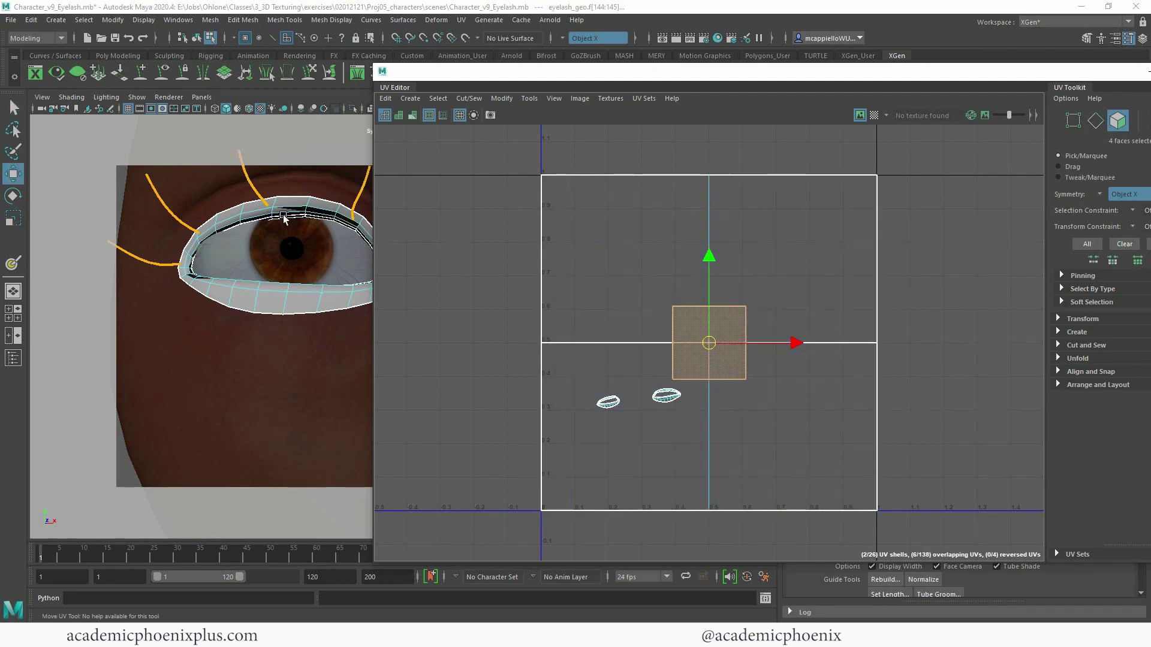
Step: Apply a planar UV projection from the camera to eyelash_geo, fitted to the bounding box with width/height ratio kept, and check the layout
right_drag(286, 207, 346, 180)
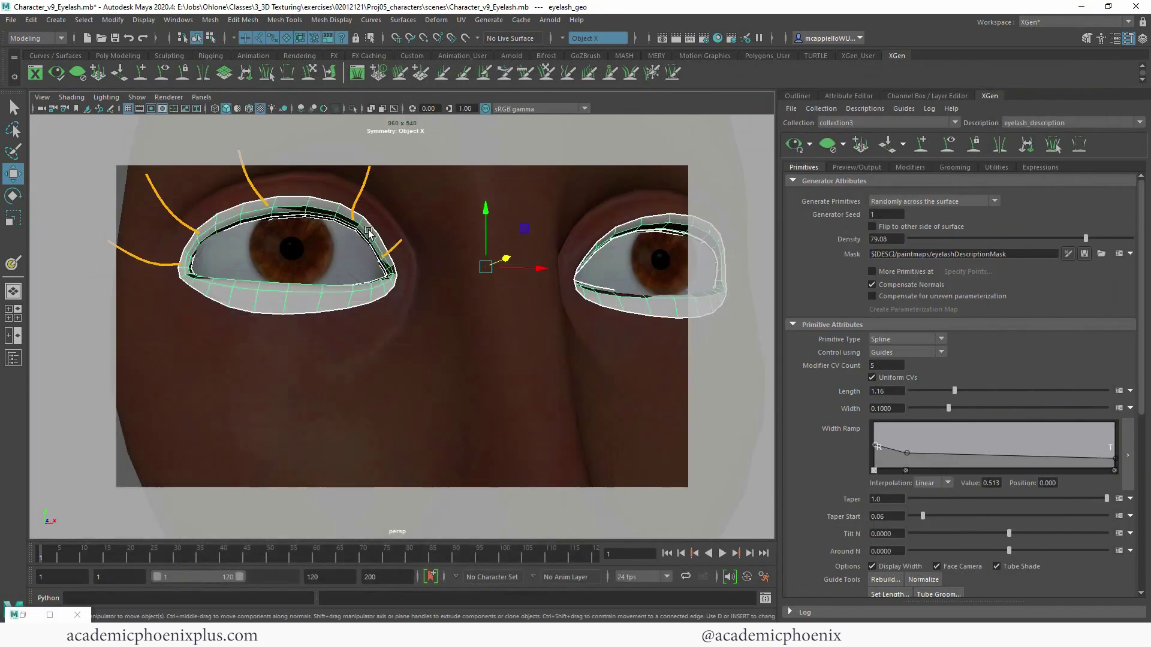
right_drag(389, 217, 388, 217)
click(461, 19)
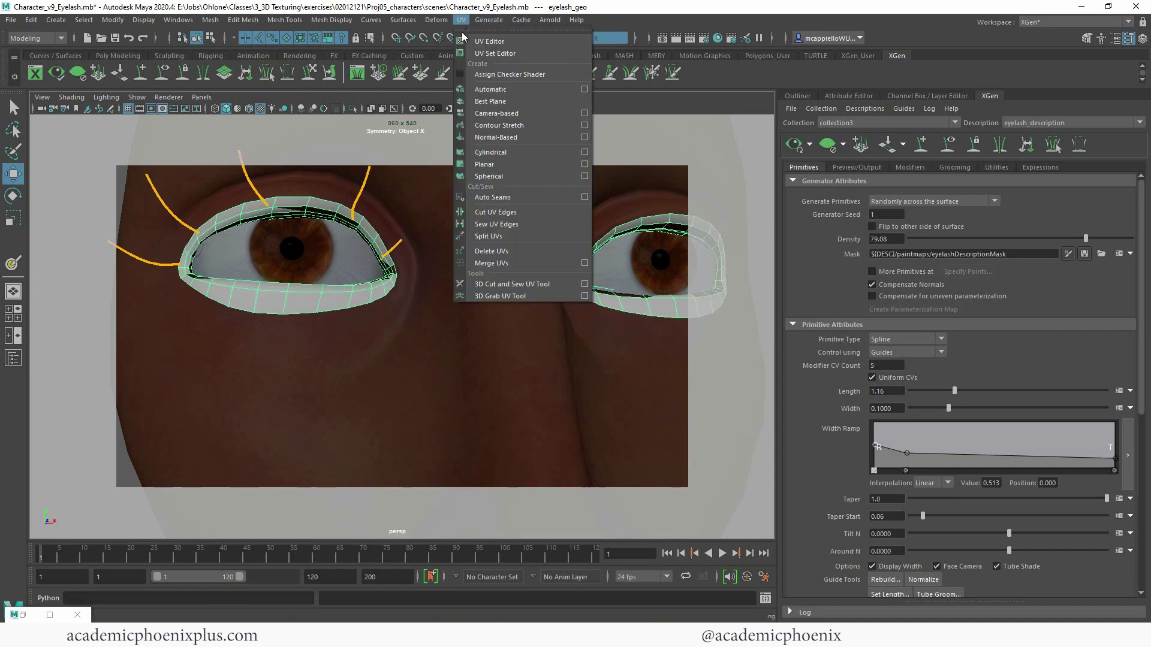
click(584, 164)
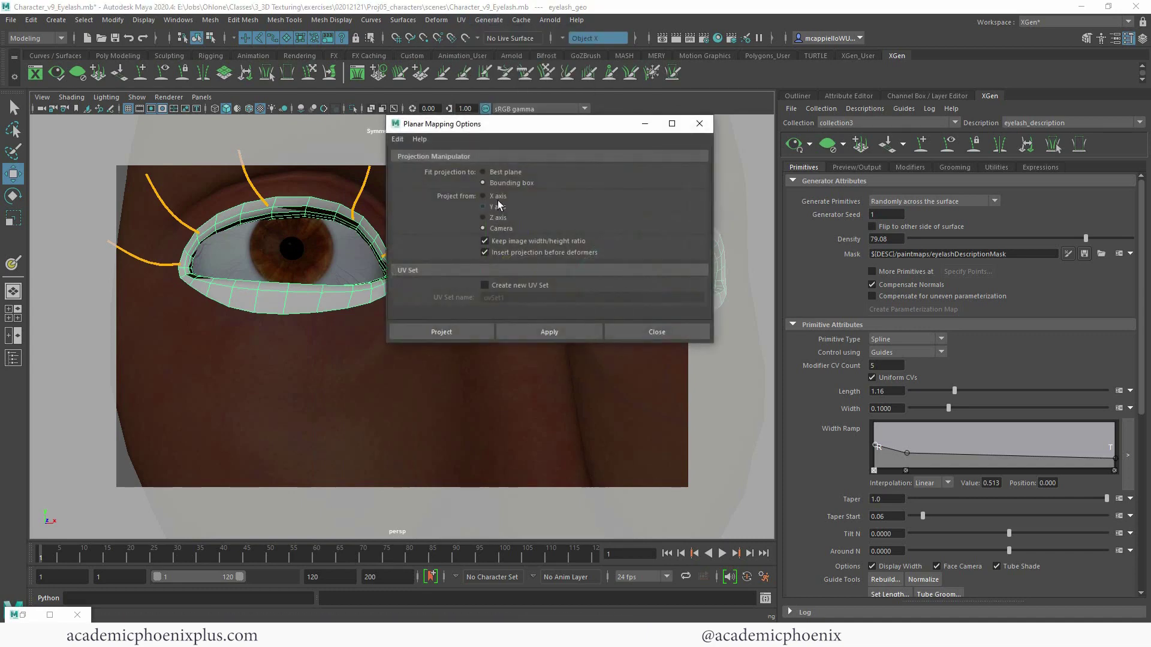
alt+drag(332, 339, 326, 370)
click(441, 333)
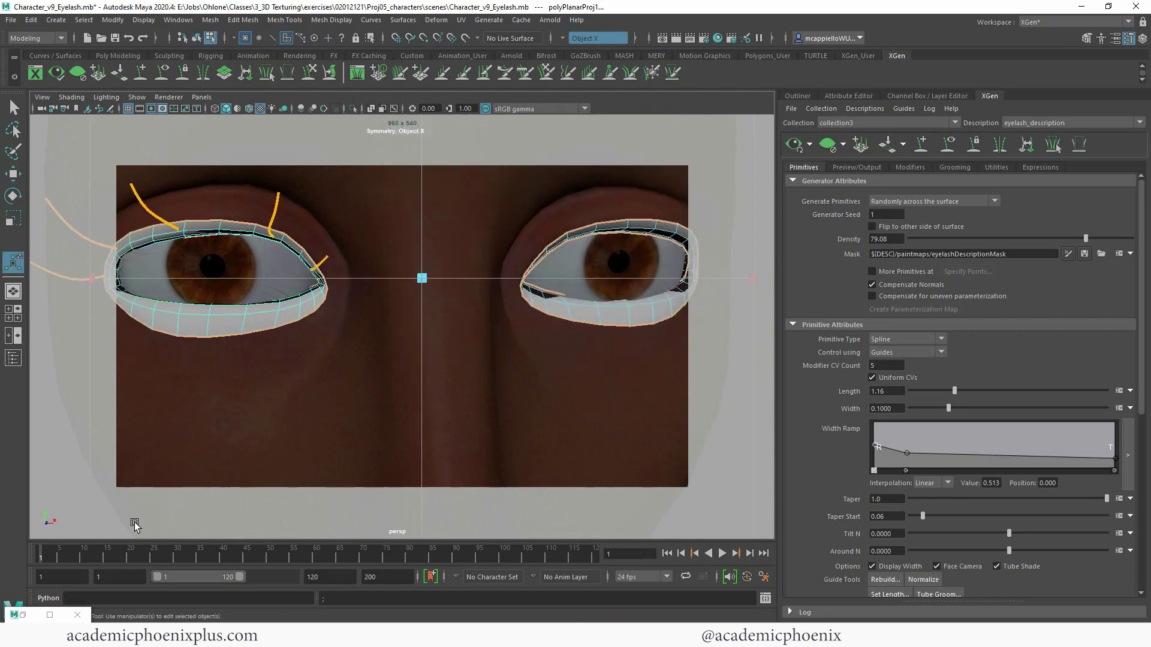
click(23, 616)
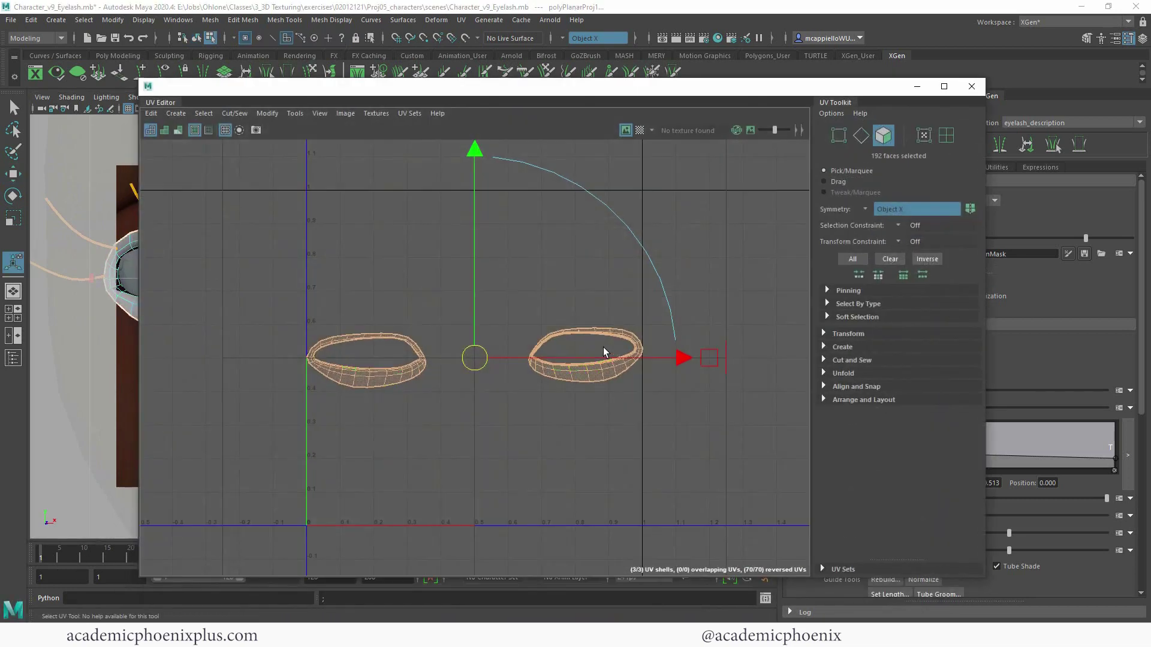
click(972, 86)
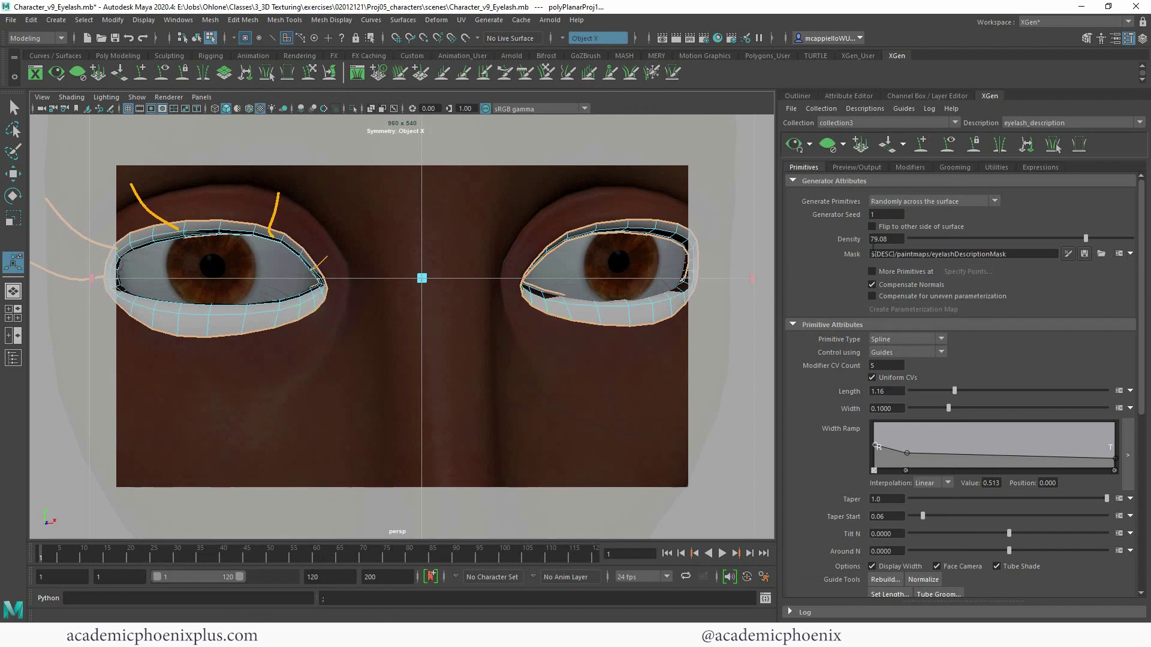
Step: Reopen the eyelash mask for painting and paint white along the upper eyelid rim of the eye with the guides
right_drag(569, 264, 674, 201)
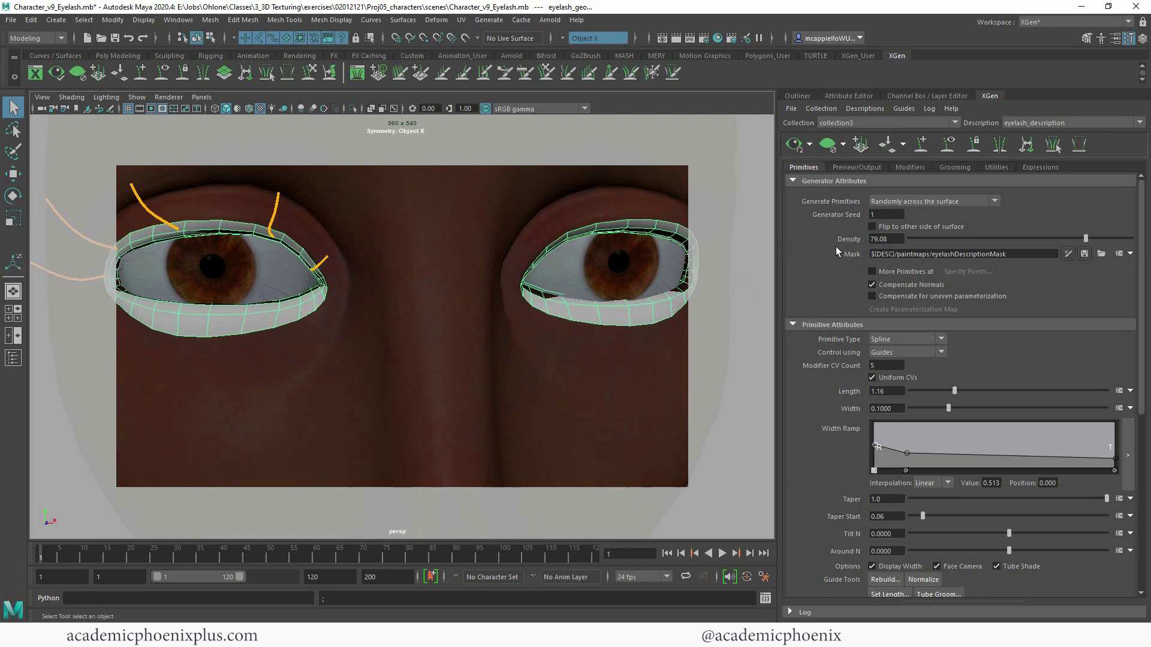
click(1067, 254)
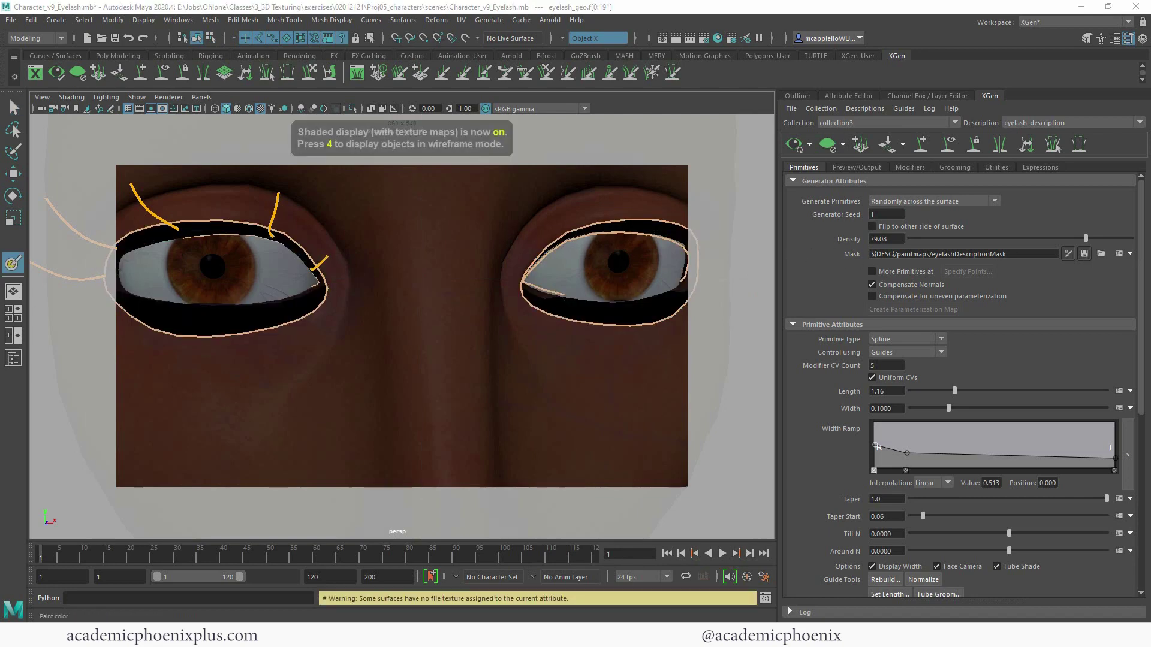
alt+middle_drag(300, 230, 355, 267)
alt+drag(354, 267, 411, 264)
drag(231, 243, 167, 280)
mouse_move(263, 238)
mouse_down()
mouse_move(301, 237)
mouse_move(230, 252)
mouse_up()
mouse_move(310, 240)
alt+mouse_down()
mouse_move(309, 195)
mouse_move(362, 226)
mouse_move(382, 254)
alt+mouse_up()
mouse_move(310, 208)
alt+mouse_down()
mouse_move(262, 226)
mouse_move(267, 257)
alt+mouse_up()
Step: Paint the mask white along the upper eyelid rim of the opposite eye
alt+middle_drag(328, 264, 365, 264)
mouse_move(365, 265)
alt+mouse_down()
mouse_move(368, 252)
mouse_move(286, 267)
mouse_move(174, 312)
mouse_move(306, 285)
mouse_move(342, 244)
mouse_move(423, 275)
mouse_move(415, 283)
mouse_move(474, 267)
mouse_move(580, 300)
mouse_move(475, 279)
alt+mouse_up()
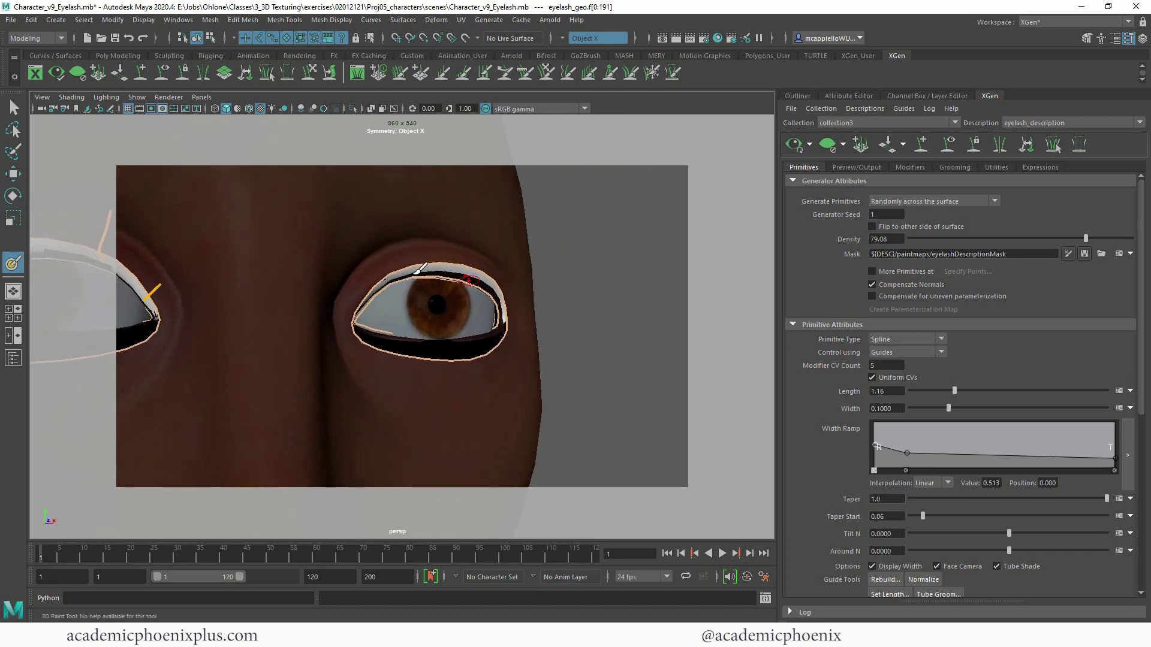
alt+drag(487, 290, 547, 298)
alt+right_drag(473, 253, 449, 270)
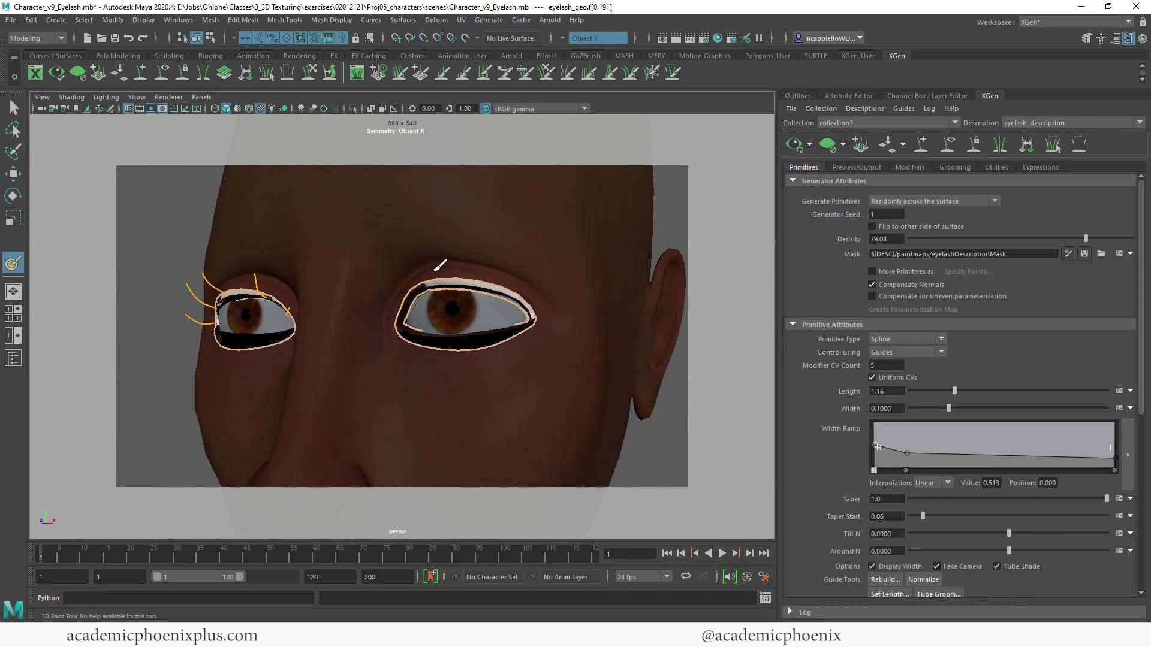
alt+drag(449, 270, 488, 280)
alt+right_drag(488, 280, 423, 269)
alt+drag(449, 274, 475, 274)
Step: Save the painted mask, leave the paint tool and inspect the lashes along the upper eyelid
click(1081, 255)
key(q)
mouse_move(413, 234)
alt+mouse_down()
mouse_move(424, 232)
mouse_move(450, 282)
mouse_move(518, 274)
mouse_move(493, 265)
alt+mouse_up()
alt+right_drag(494, 265, 540, 290)
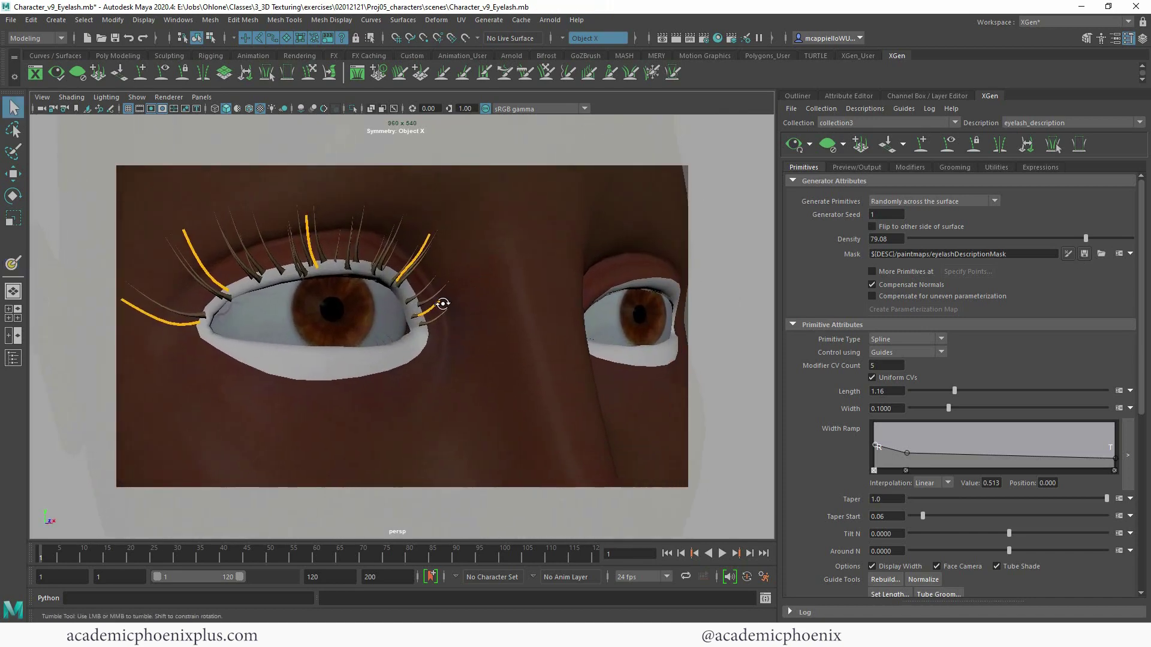
alt+drag(434, 303, 444, 318)
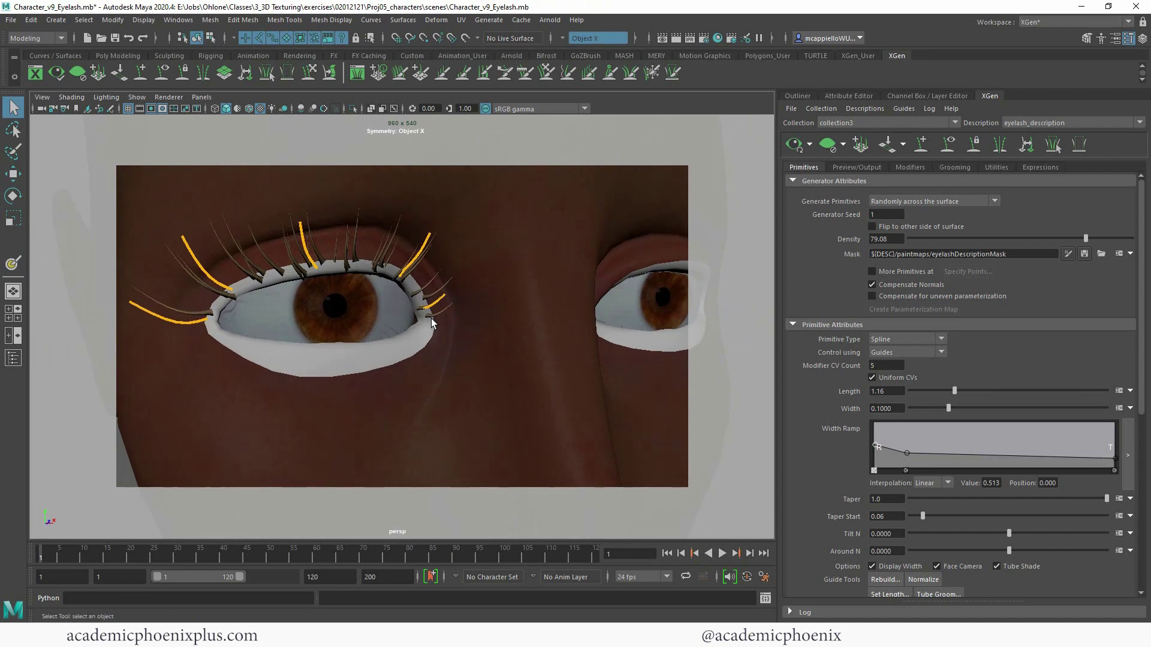
Step: Select the innermost upper-lid guide for scaling and set the eyelash density to 100
alt+drag(432, 313, 407, 293)
click(418, 311)
key(r)
alt+right_drag(408, 293, 373, 253)
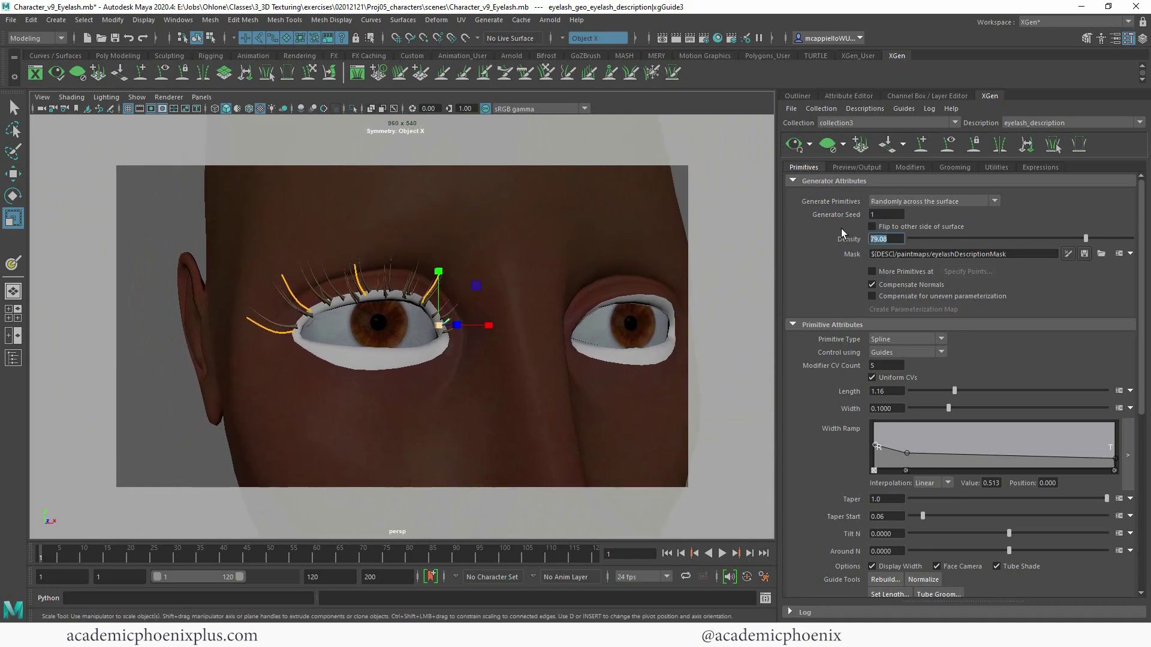
text(100)
key(Return)
Step: Clear the lash preview and add three new guides in the gaps between the existing ones along the upper eyelid
alt+drag(415, 266, 367, 276)
click(831, 150)
click(924, 147)
alt+drag(433, 189, 501, 182)
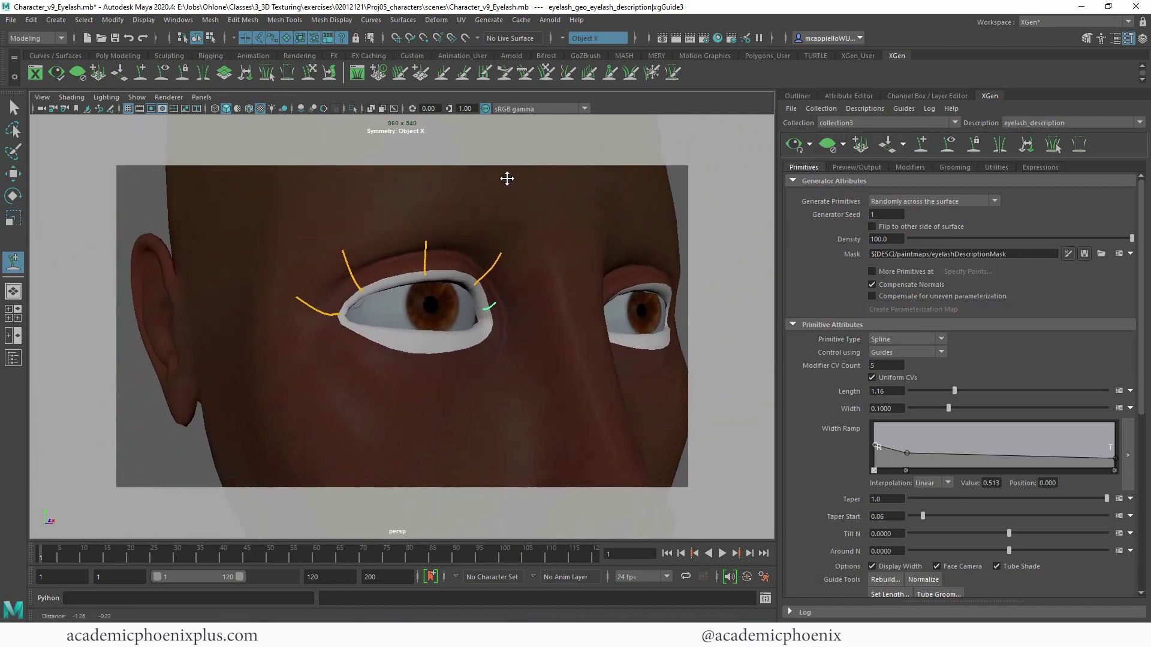
alt+right_drag(502, 182, 545, 231)
click(386, 252)
alt+drag(386, 252, 426, 266)
click(486, 246)
alt+drag(519, 248, 558, 282)
click(540, 259)
Step: Select the three new guides together and set their Width to 0.02
key(q)
shift+drag(446, 223, 446, 224)
shift+click(329, 229)
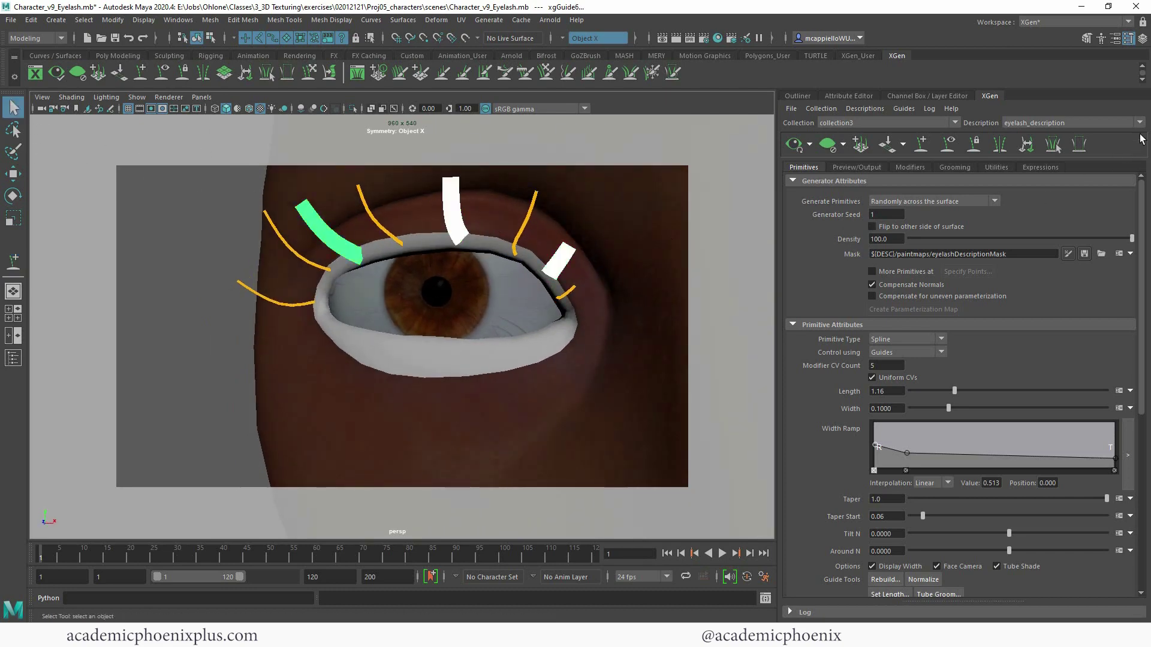
click(1142, 38)
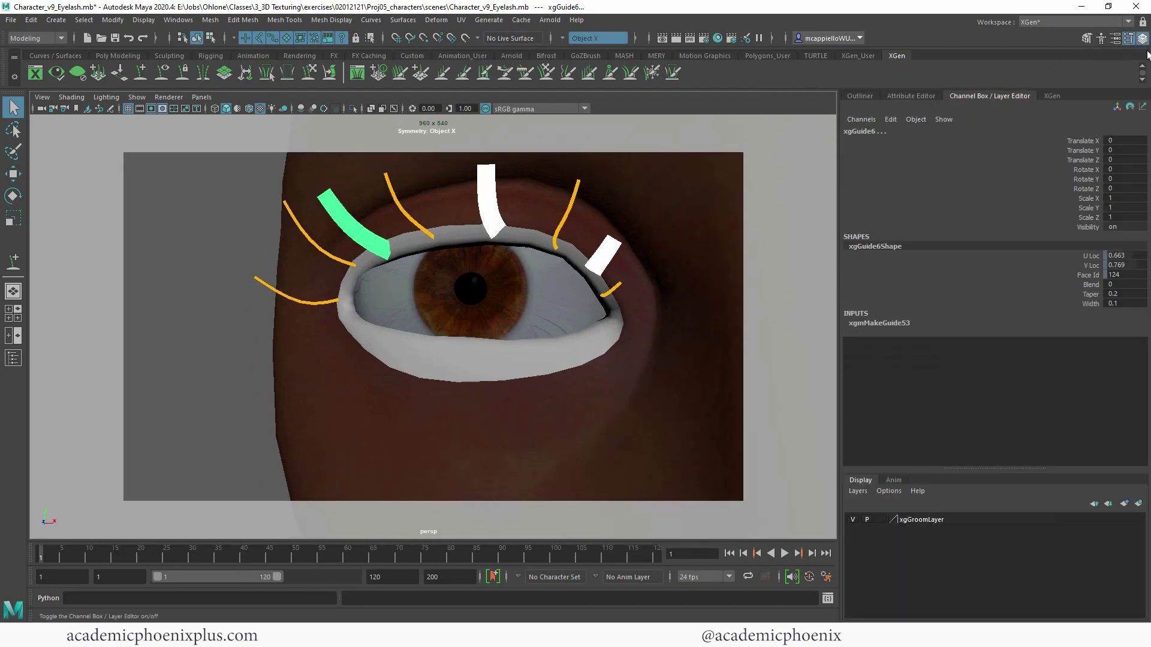
click(1127, 300)
text(.02)
key(Return)
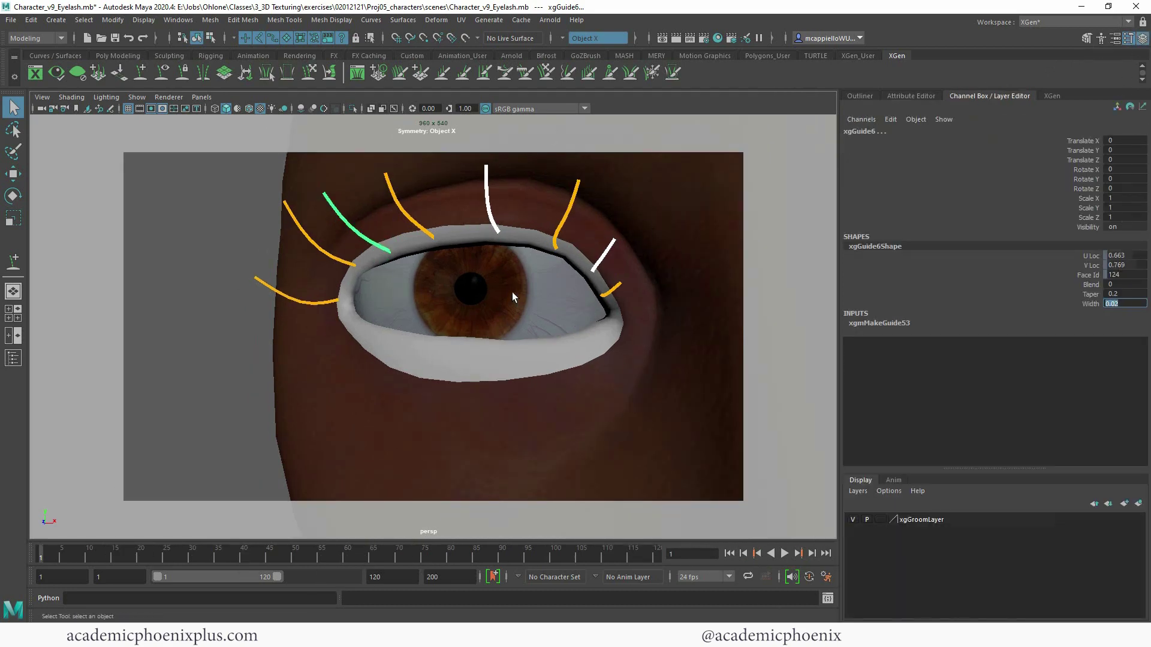
Step: Scale down the guides nearest the inner eye corner, the longest of them uniformly to about 0.794
alt+middle_drag(497, 282, 467, 309)
click(570, 298)
alt+drag(552, 301, 529, 282)
click(585, 285)
key(r)
click(554, 259)
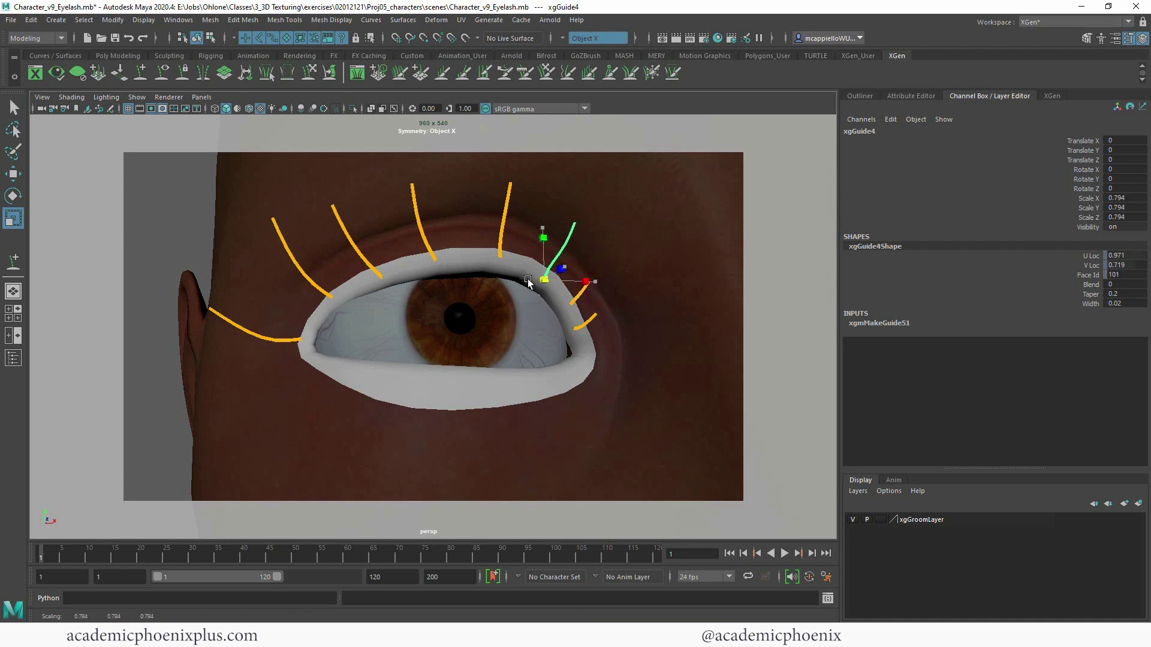
click(591, 317)
click(592, 318)
drag(577, 330, 528, 307)
Step: Sculpt the upper-lid guides into an even outward fan and update the eyelash preview
click(310, 73)
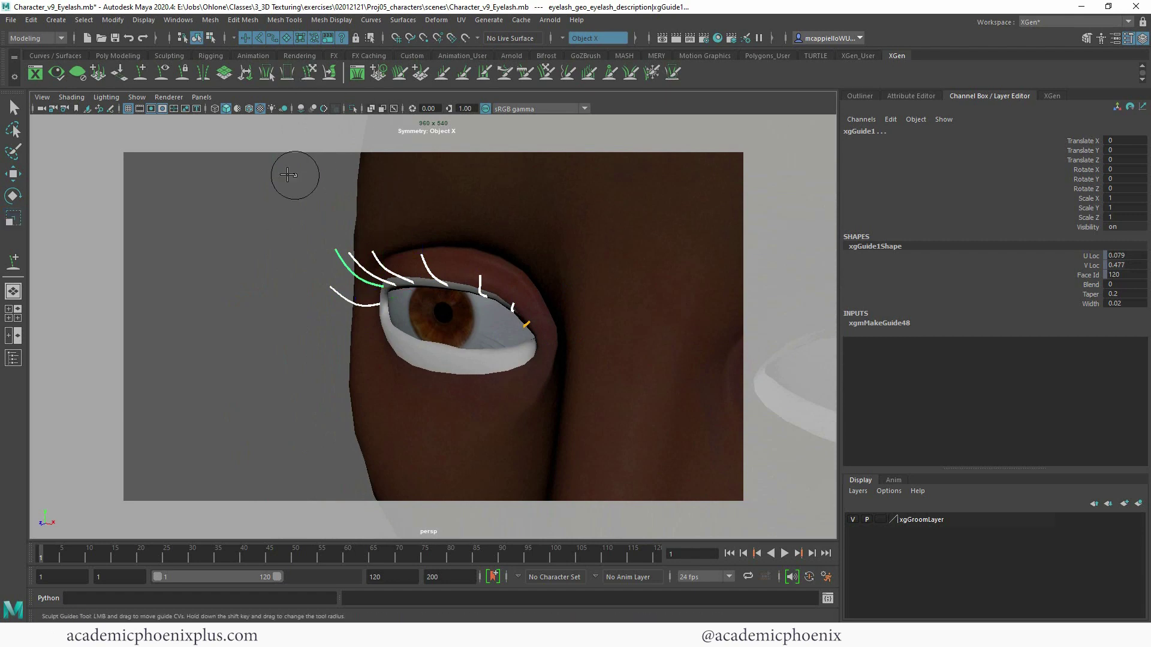
alt+drag(391, 191, 434, 180)
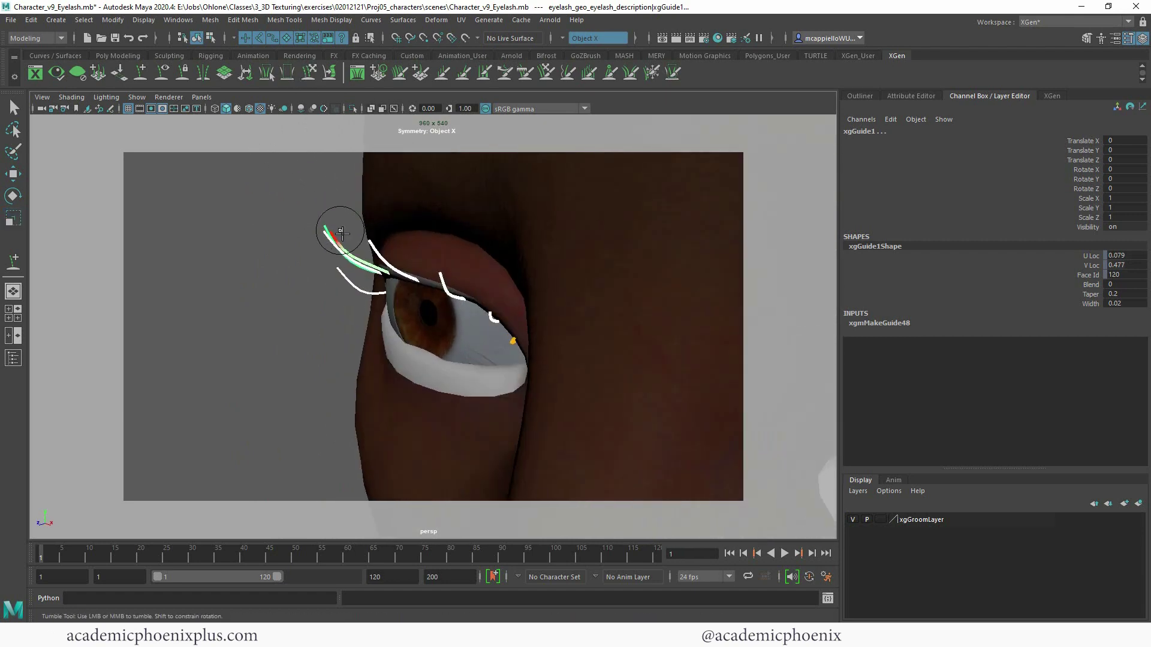
mouse_move(351, 232)
mouse_down()
mouse_move(329, 226)
mouse_move(345, 200)
mouse_move(390, 188)
mouse_move(386, 207)
mouse_move(560, 190)
mouse_move(406, 213)
mouse_move(331, 243)
mouse_move(363, 208)
mouse_move(496, 206)
mouse_move(303, 220)
mouse_up()
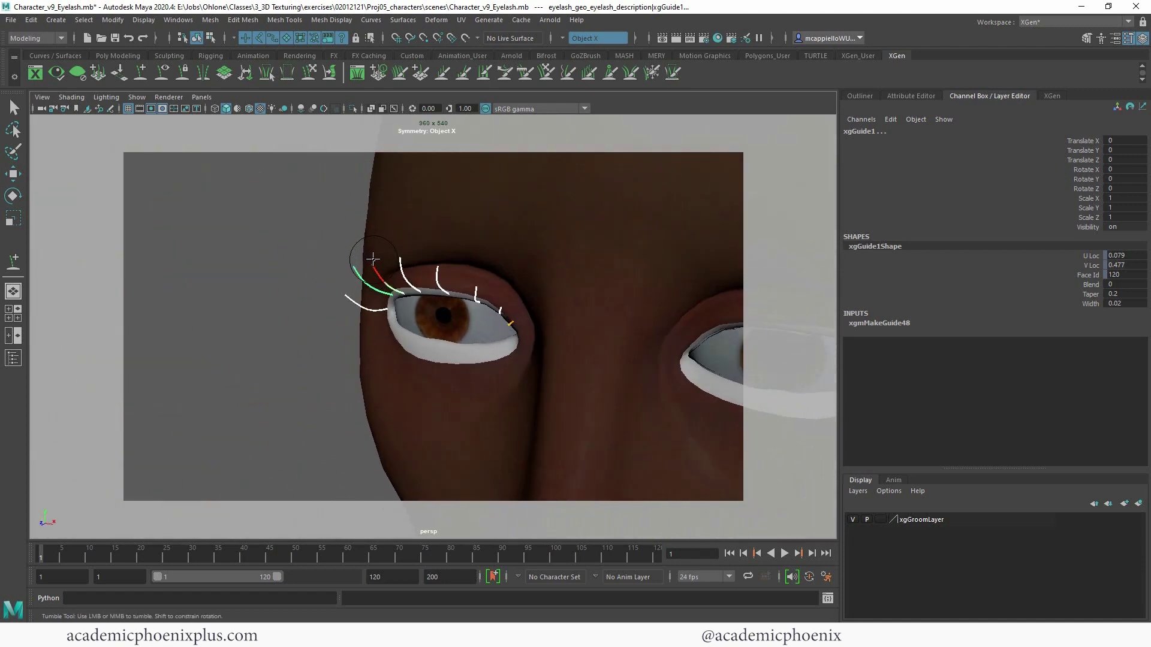
alt+drag(373, 258, 469, 202)
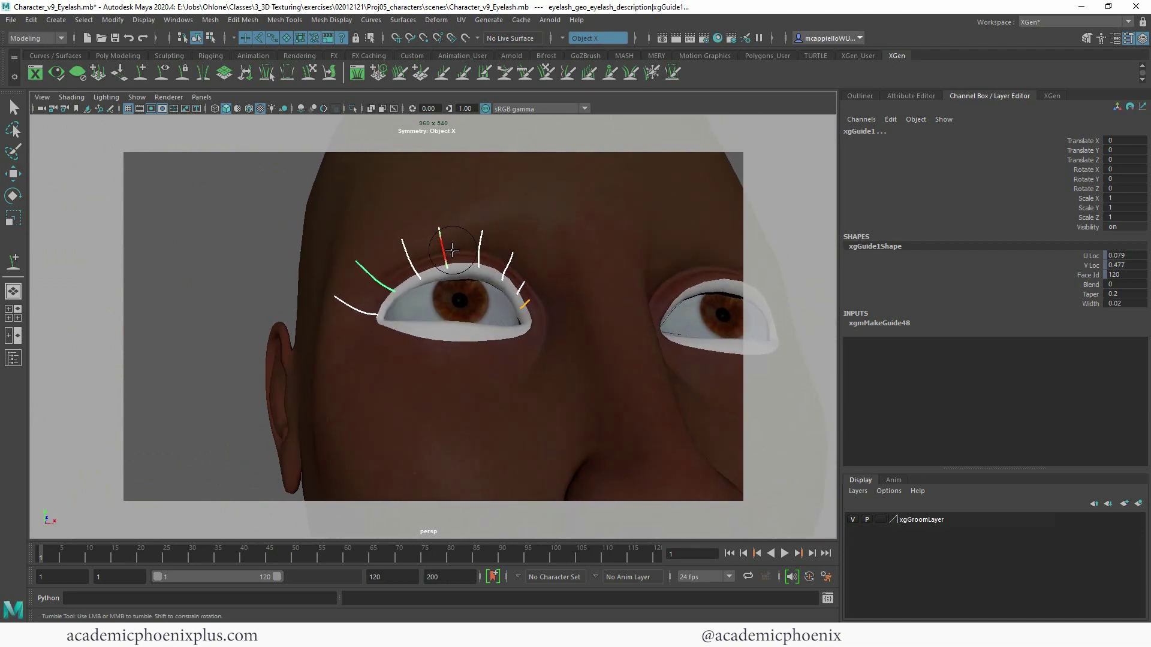
alt+drag(452, 249, 493, 229)
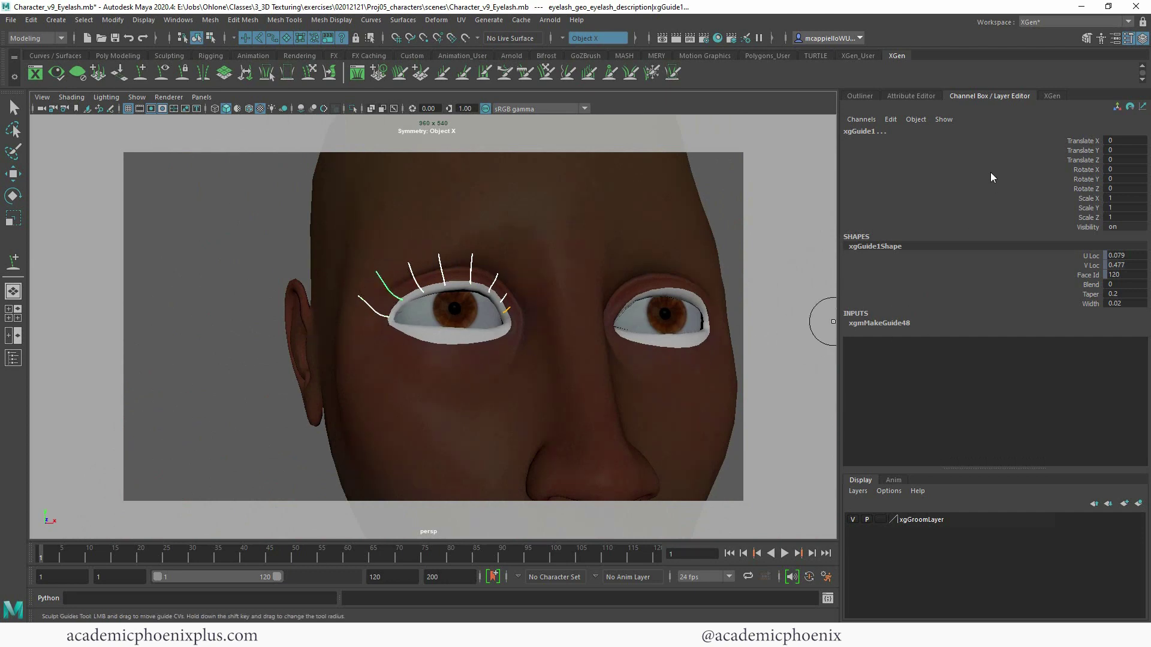
click(1052, 96)
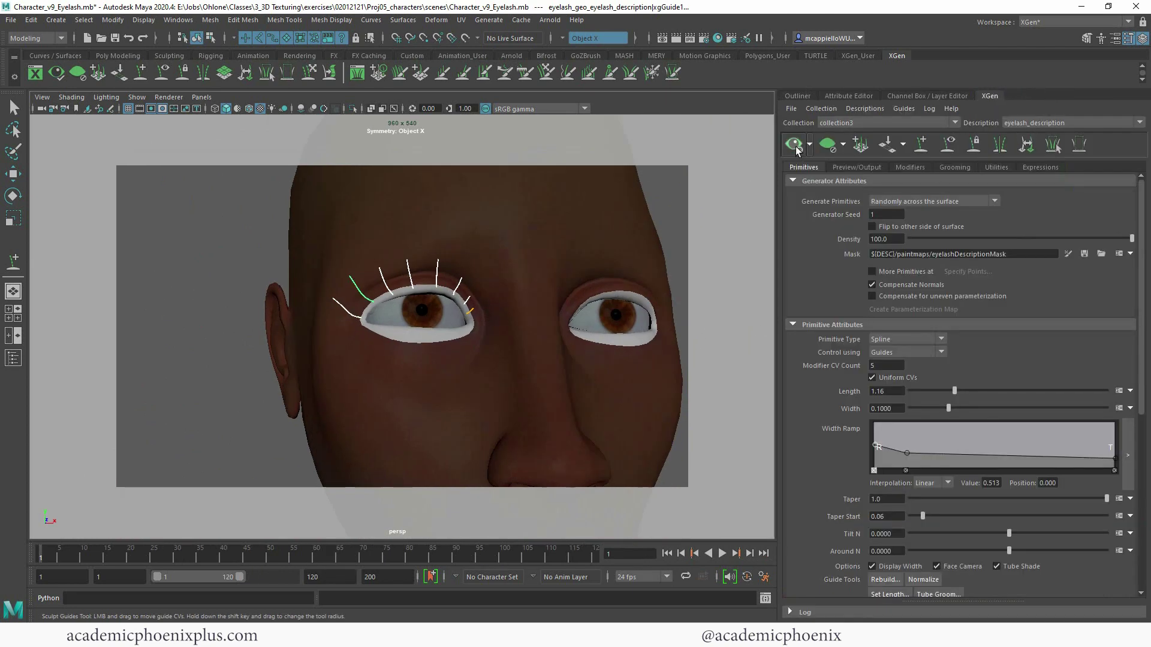
alt+middle_drag(594, 226, 444, 252)
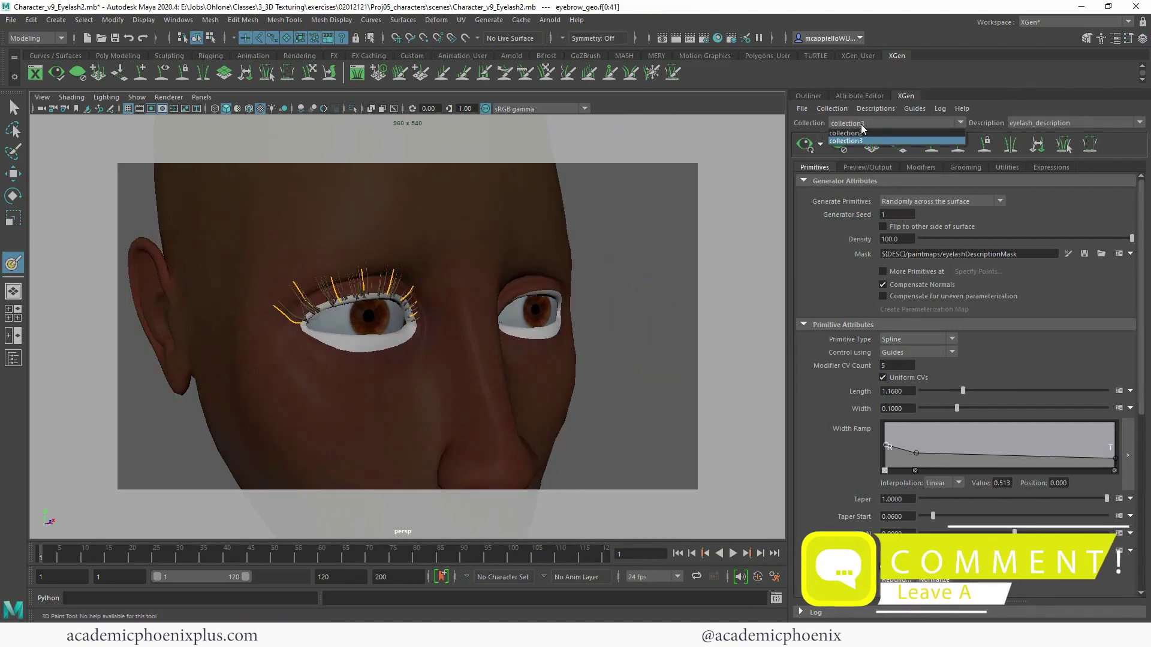
Step: Make collection3 the active XGen collection, turn on textured display and regenerate the eyelash preview
click(872, 124)
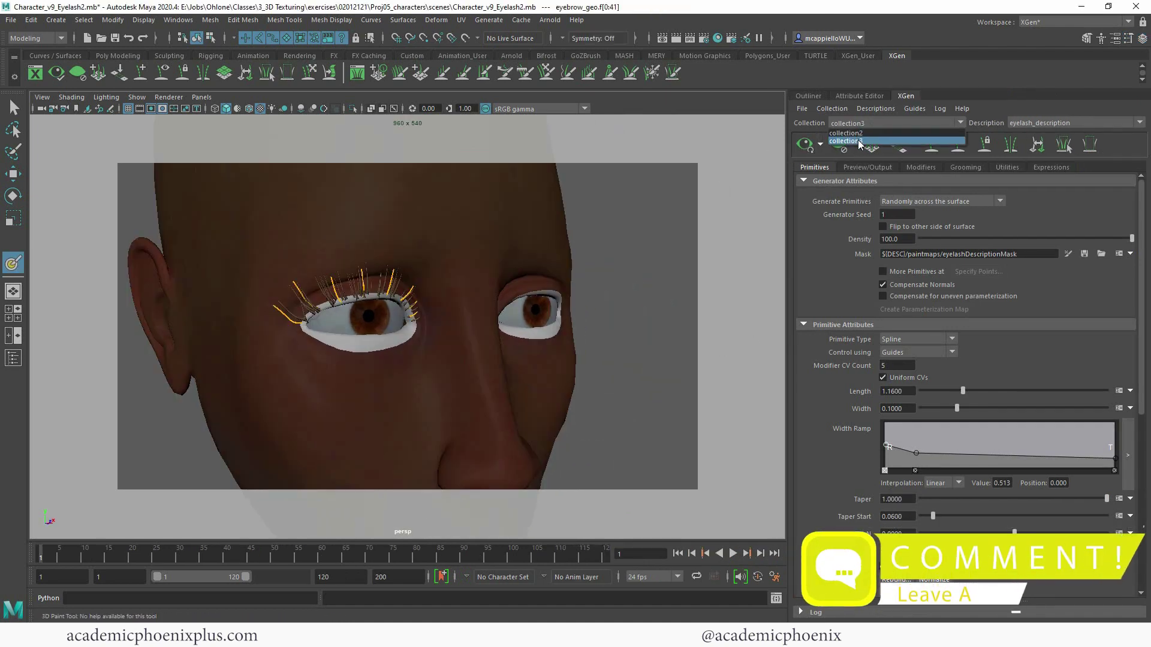
click(858, 141)
key(6)
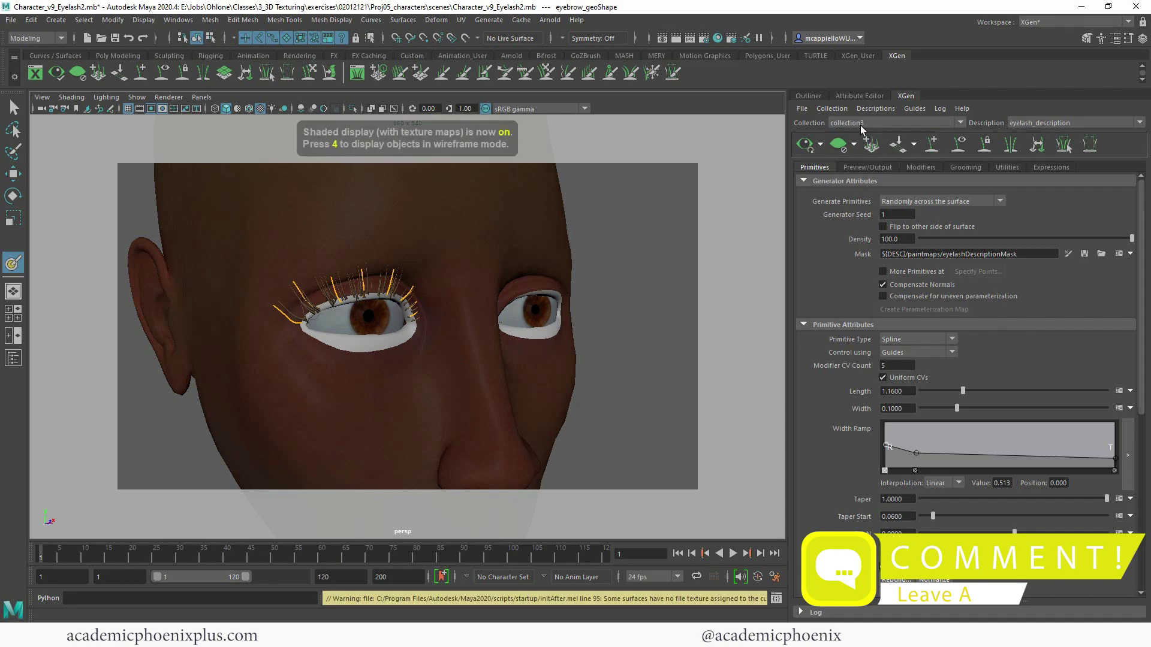
click(804, 144)
alt+right_drag(393, 233, 447, 246)
key(q)
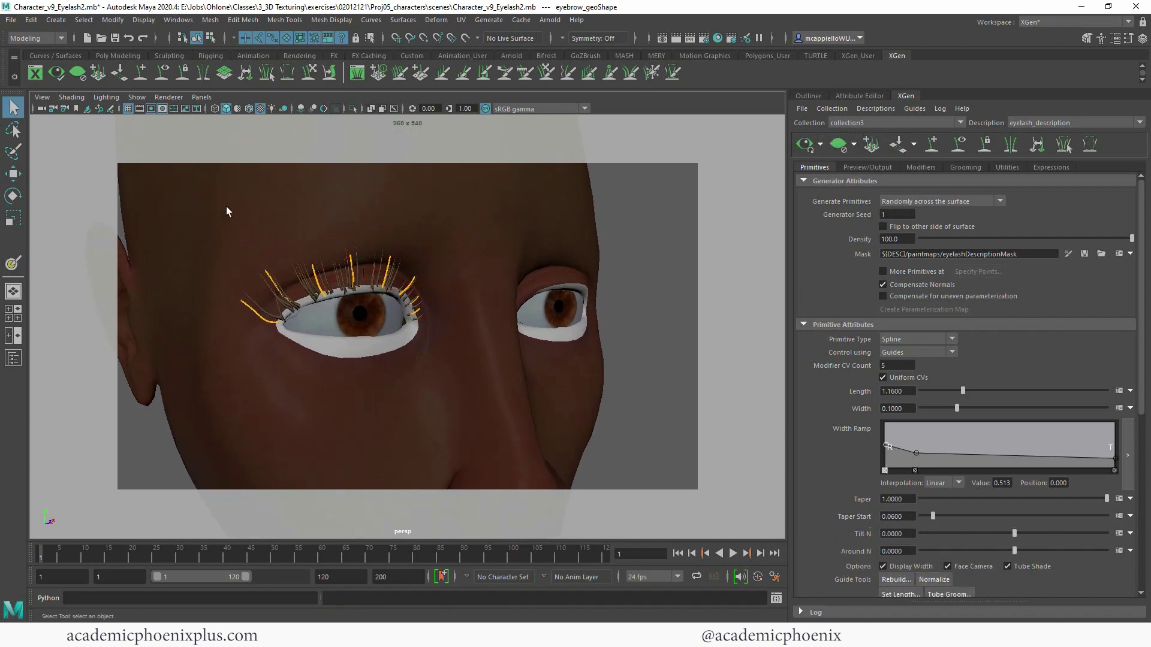
Step: Set the eyelash density to 150
alt+right_drag(276, 221, 543, 262)
alt+drag(542, 262, 554, 254)
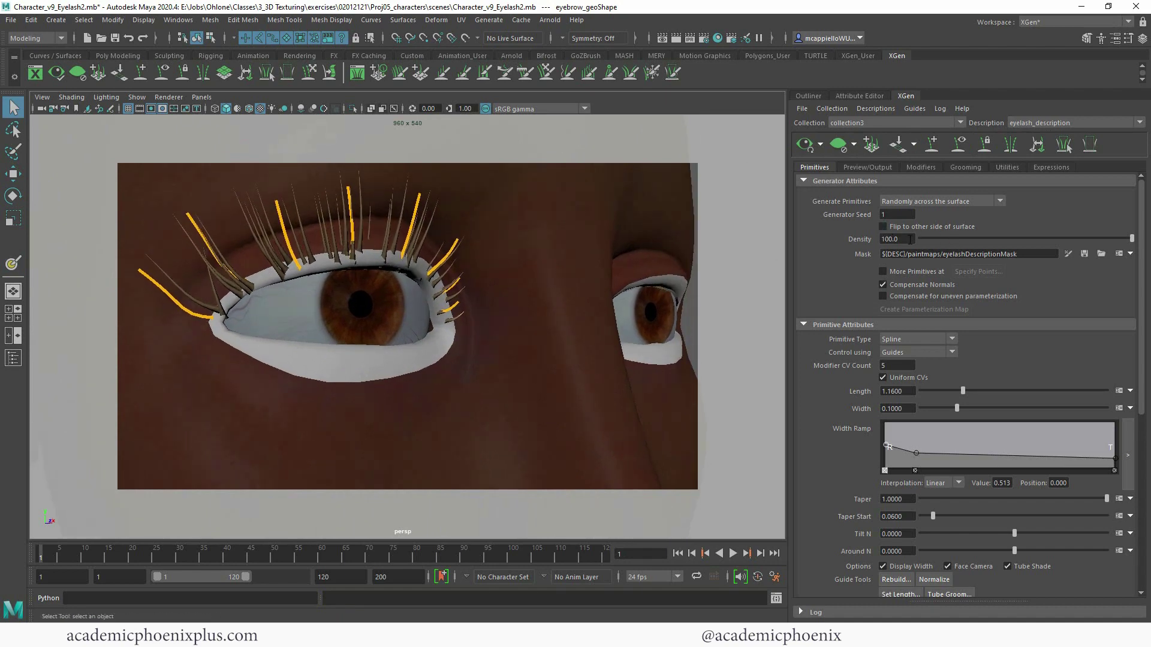
text(150)
key(Return)
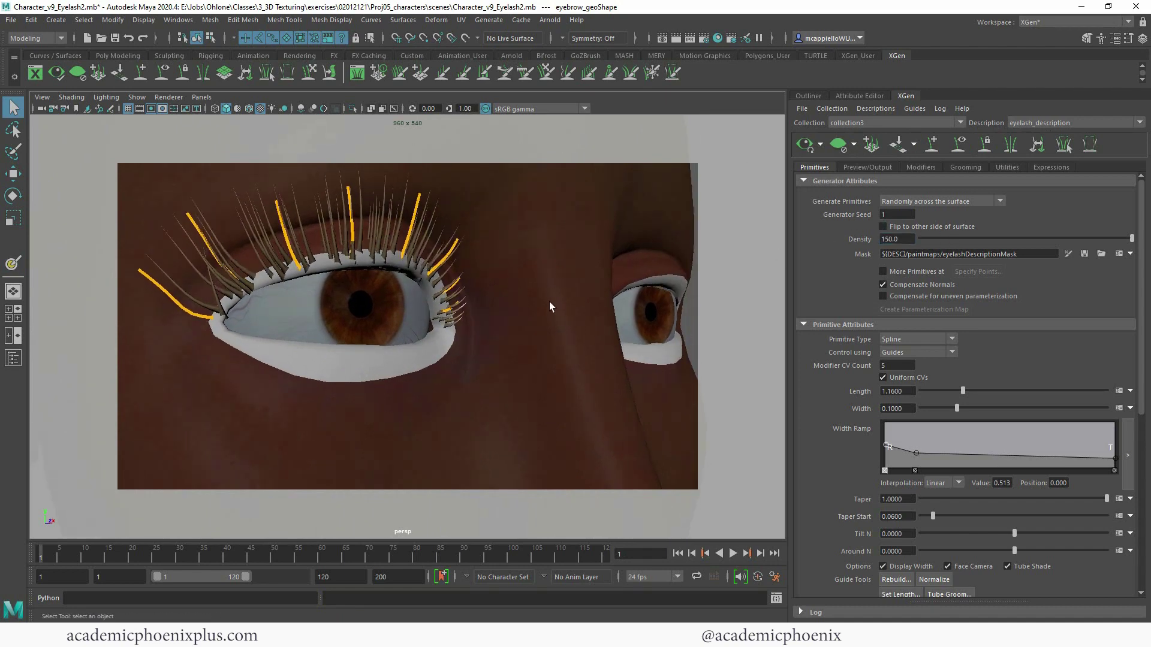
Step: Add a Clumping modifier to eyelash_description
alt+drag(548, 294, 439, 306)
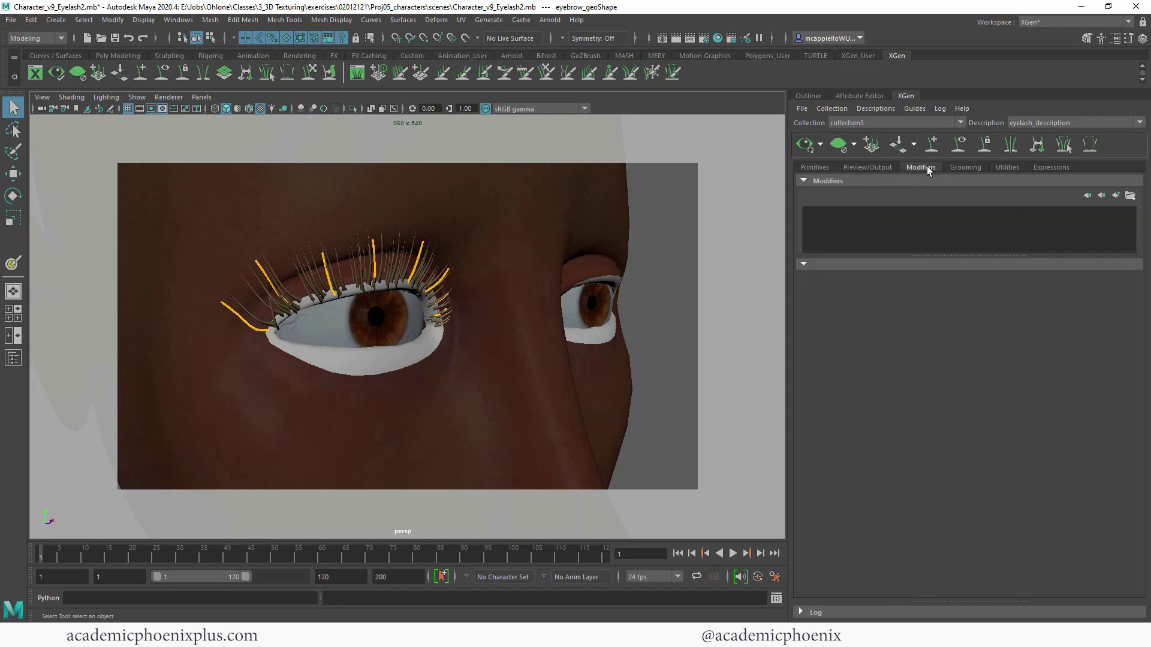
click(1118, 197)
click(936, 228)
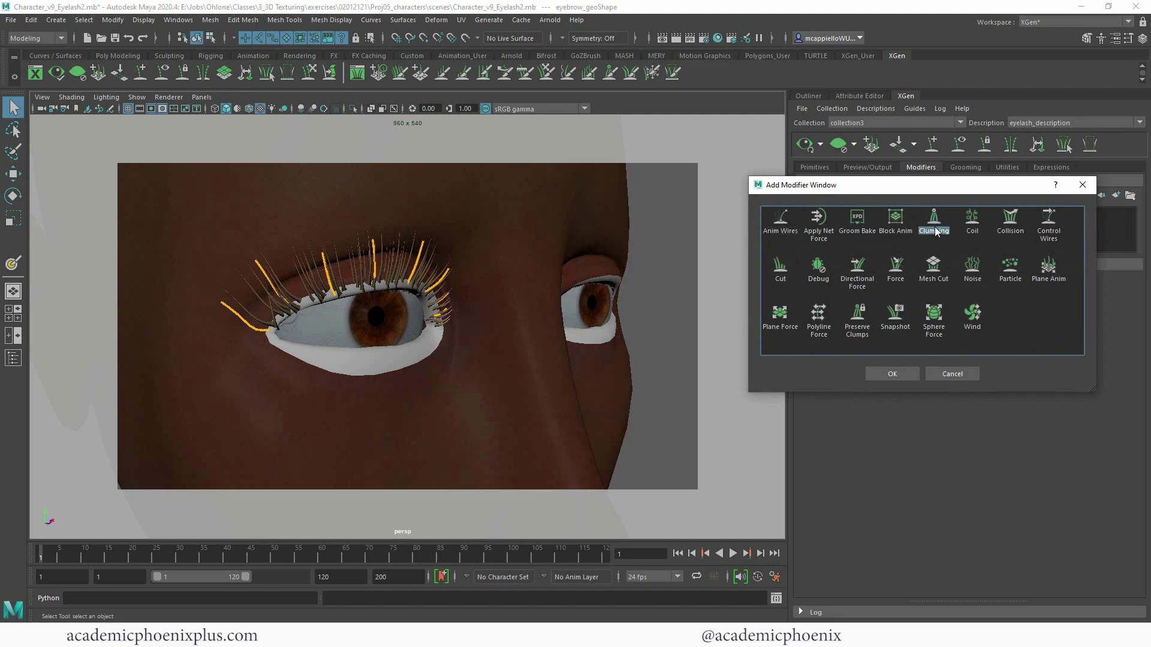
click(891, 374)
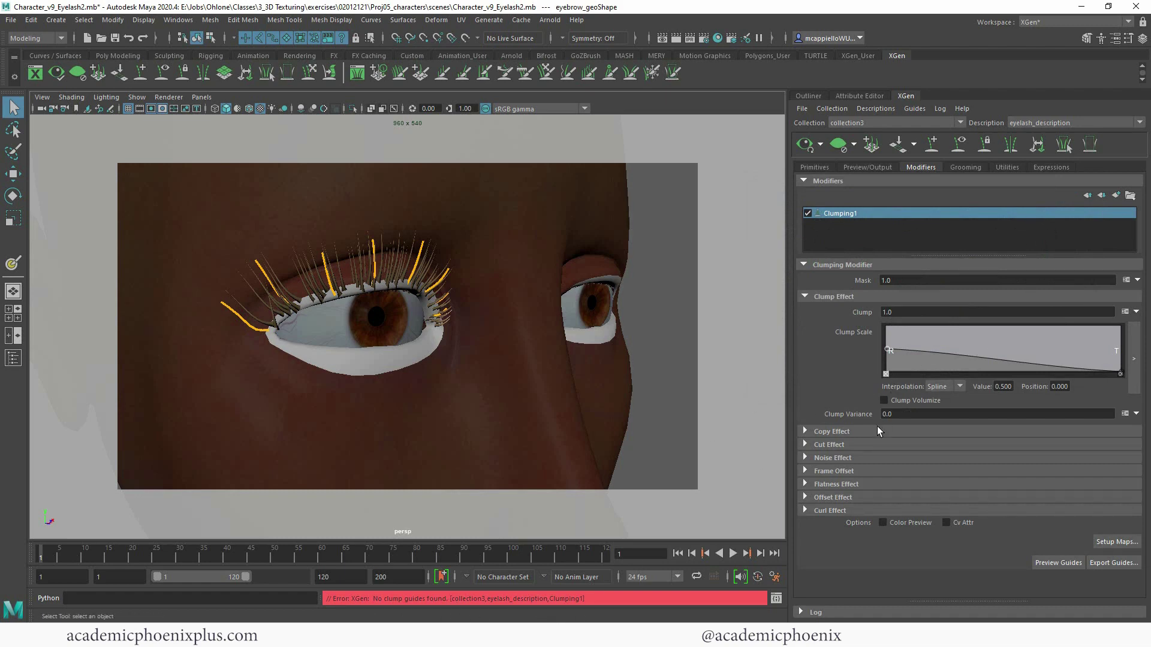
Step: Open the clumping map setup for the Clumping modifier and set the point density to 25
click(1117, 542)
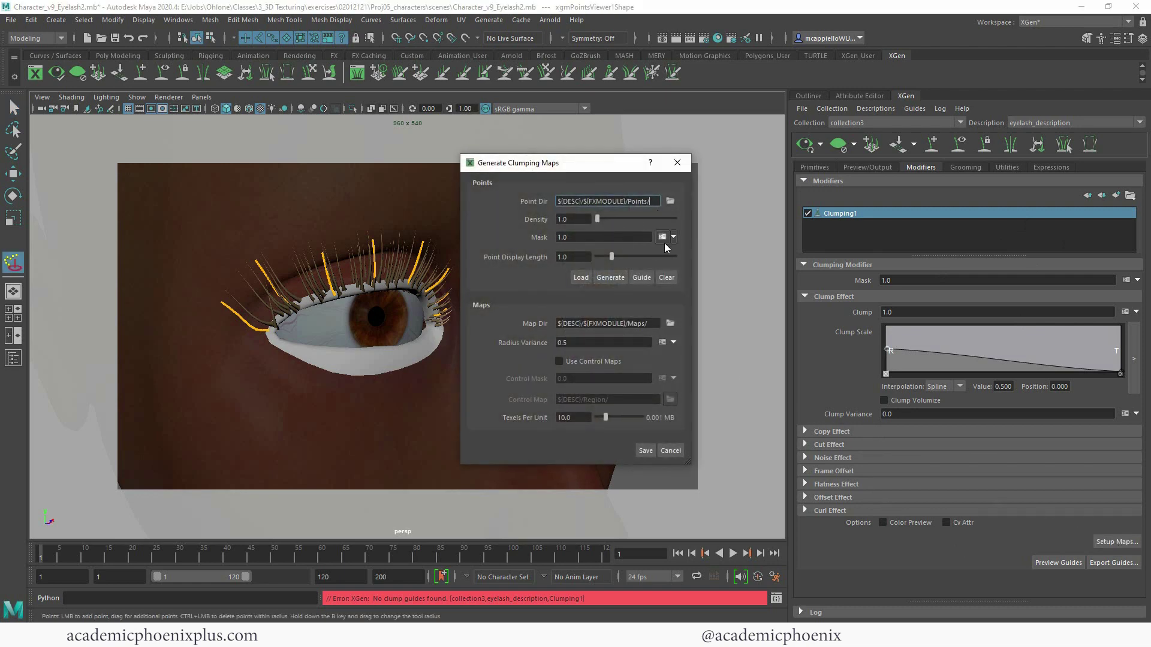
drag(597, 219, 502, 203)
text(25)
key(Return)
click(674, 237)
click(683, 299)
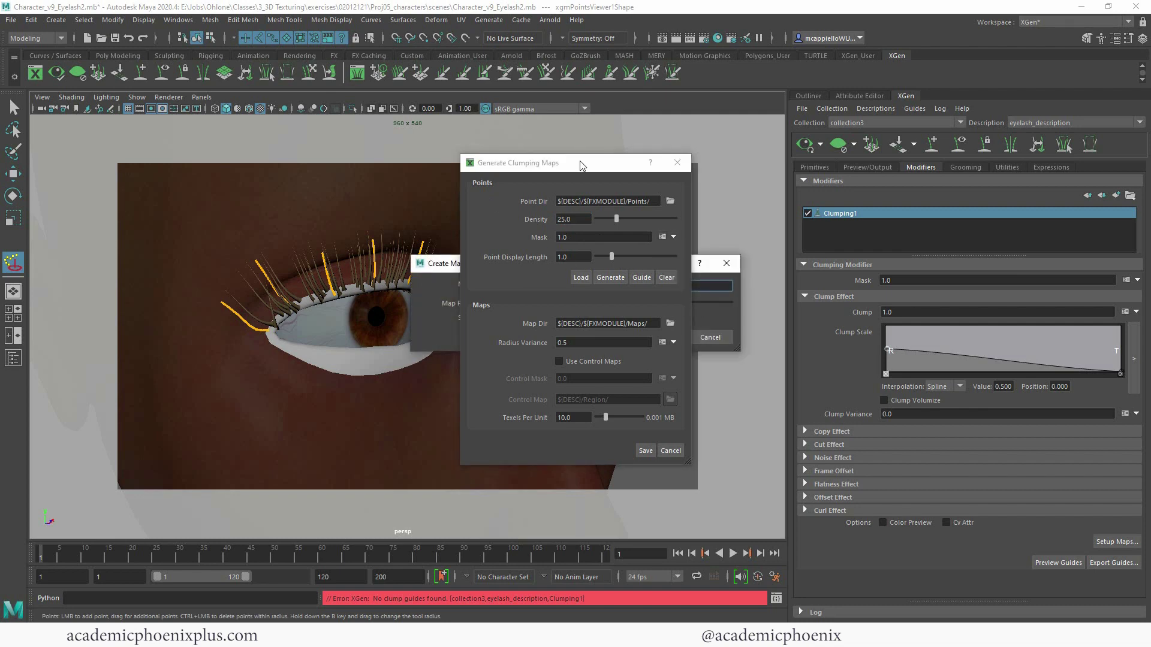
click(720, 340)
Step: Create a white mask map for the clump points named eyebrowClumpMask with a resolution of 25
drag(622, 163, 202, 141)
click(256, 214)
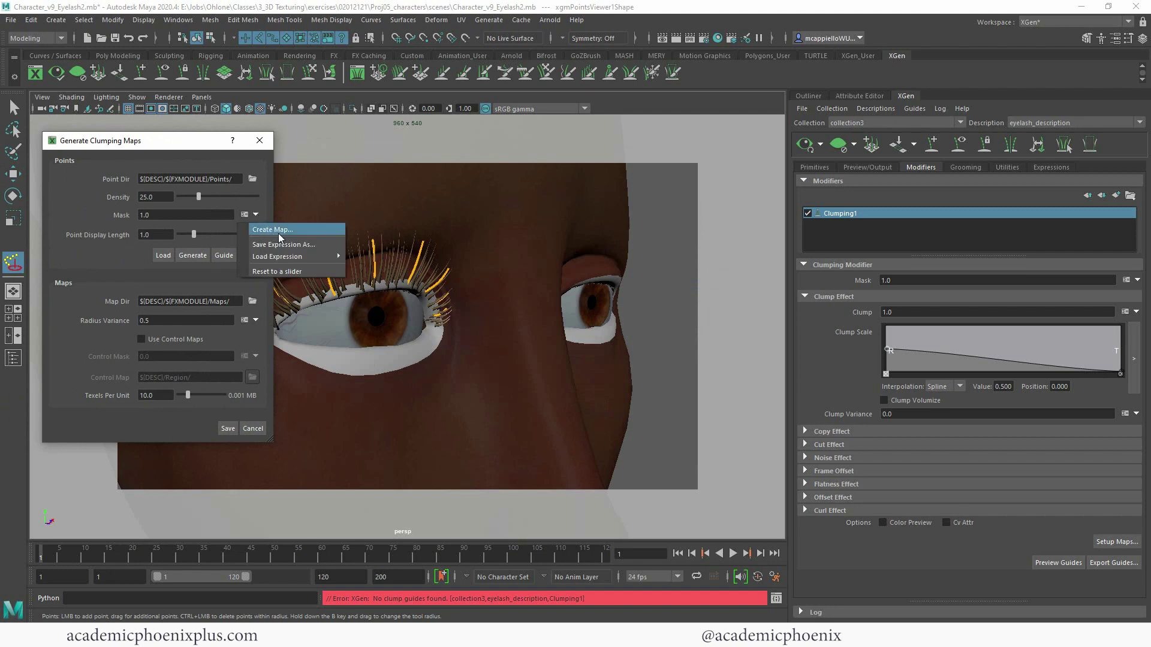
click(300, 231)
text(eyebrowClumpMask)
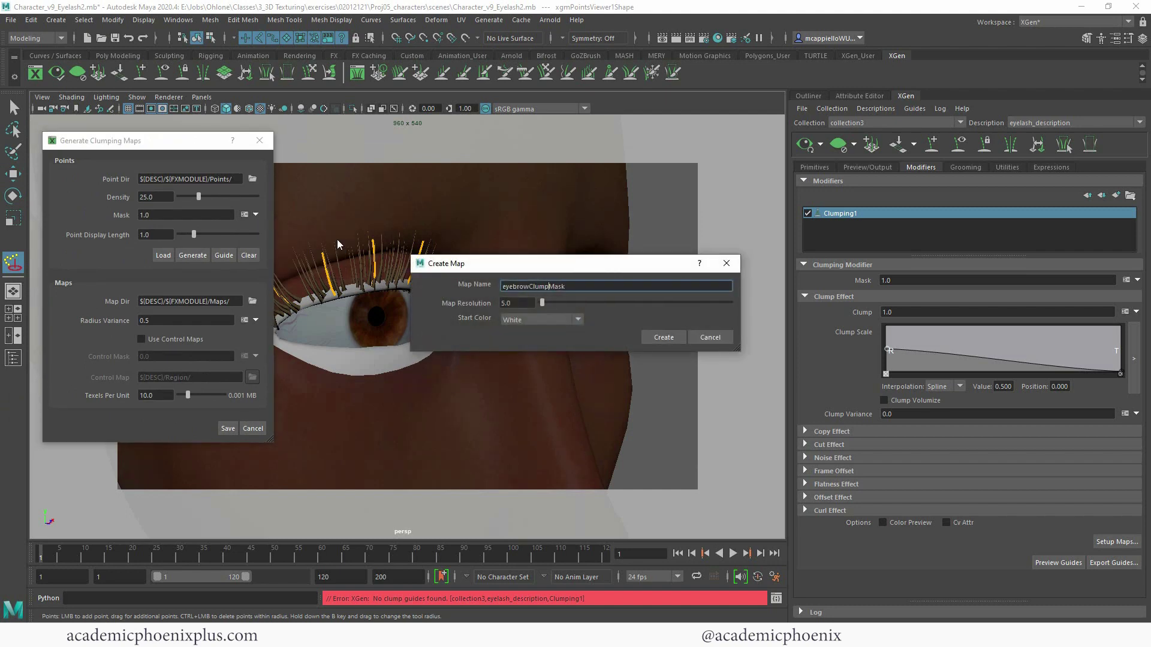
key(Tab)
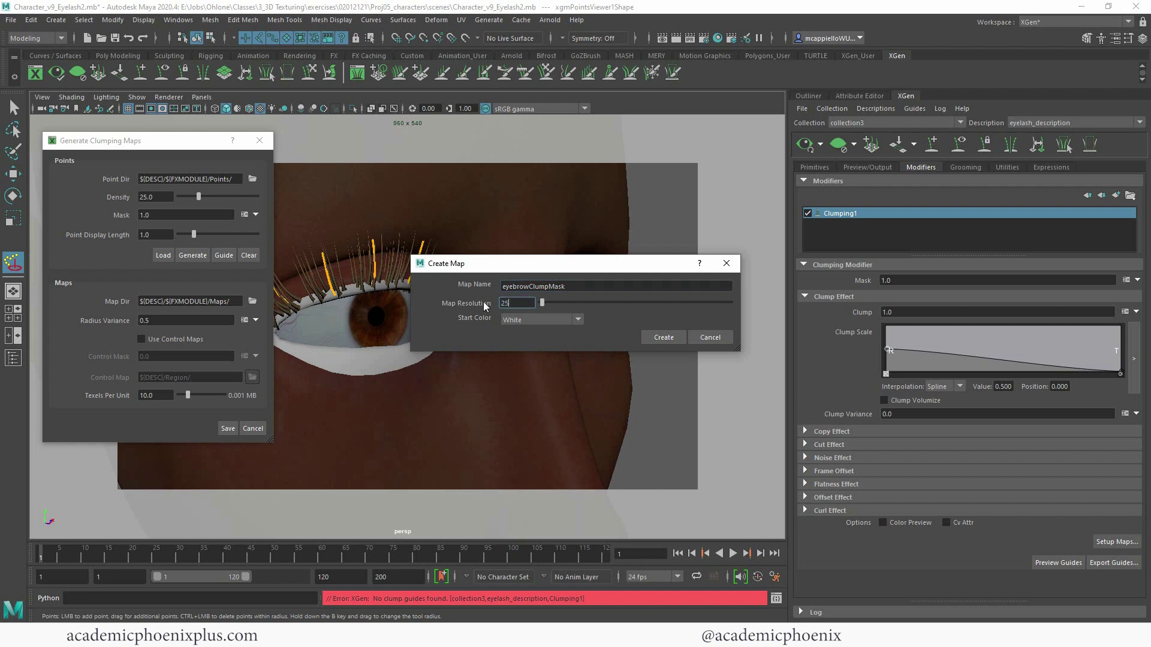
text(25)
key(Tab)
click(663, 337)
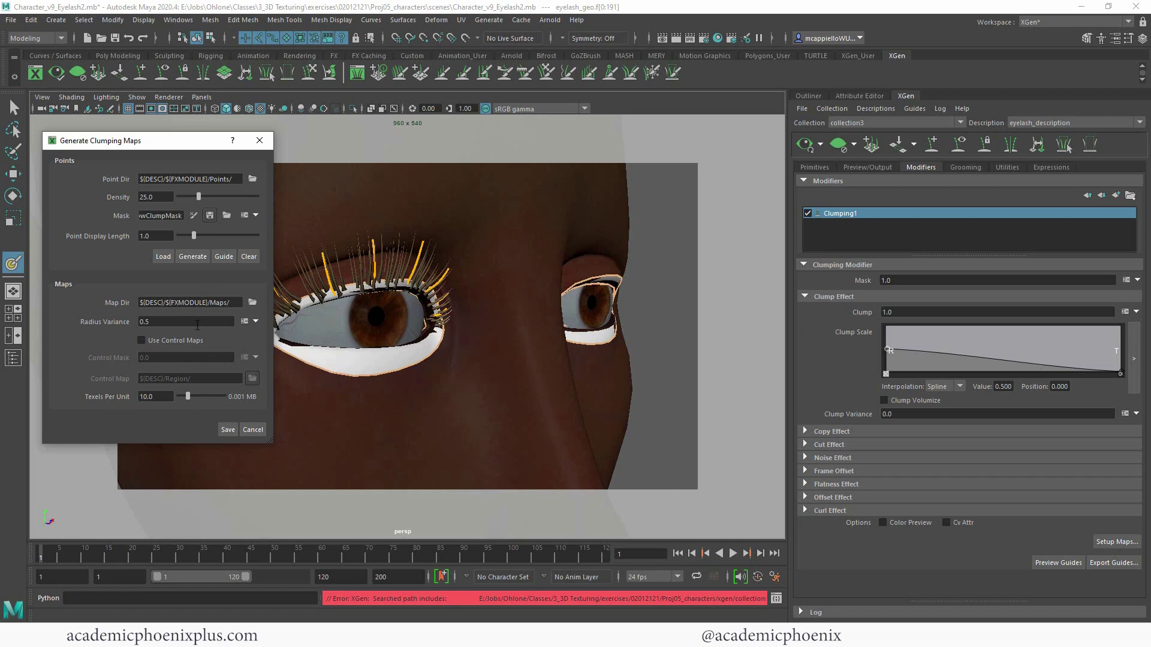
Step: Create a white Radius Variance map at resolution 25, prefixing its name with EyelashesClump
click(256, 322)
click(265, 337)
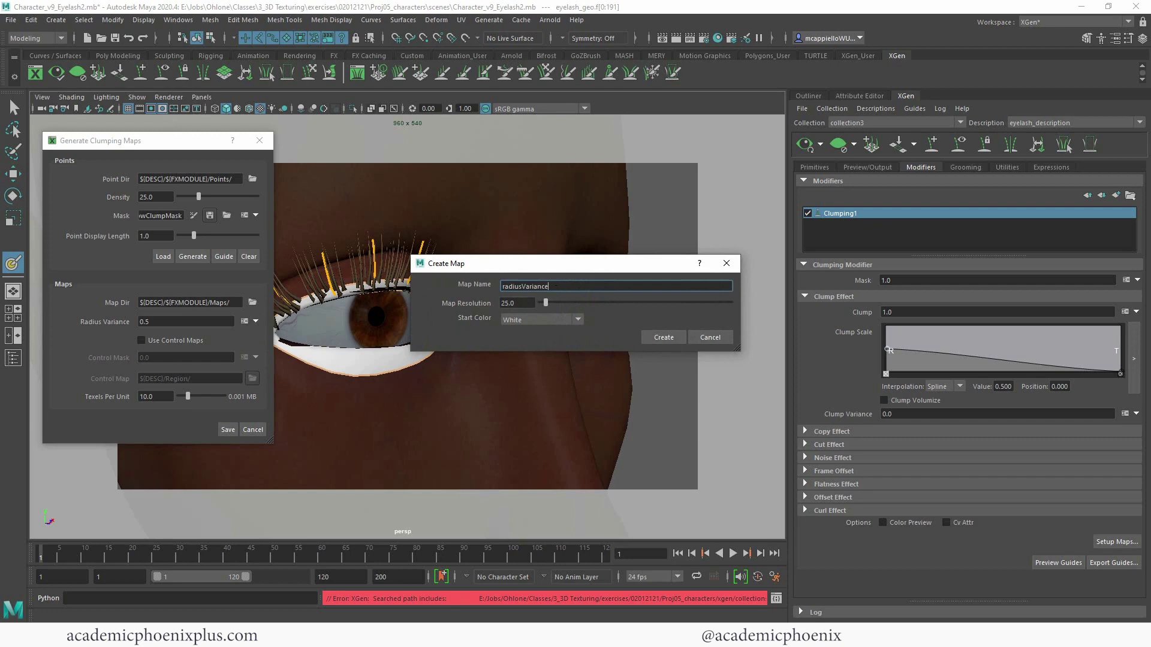
text(EyelashesClumpR)
click(664, 337)
Step: Correct the clump mask's name to begin with eyelash and save the clumping maps
double_click(159, 214)
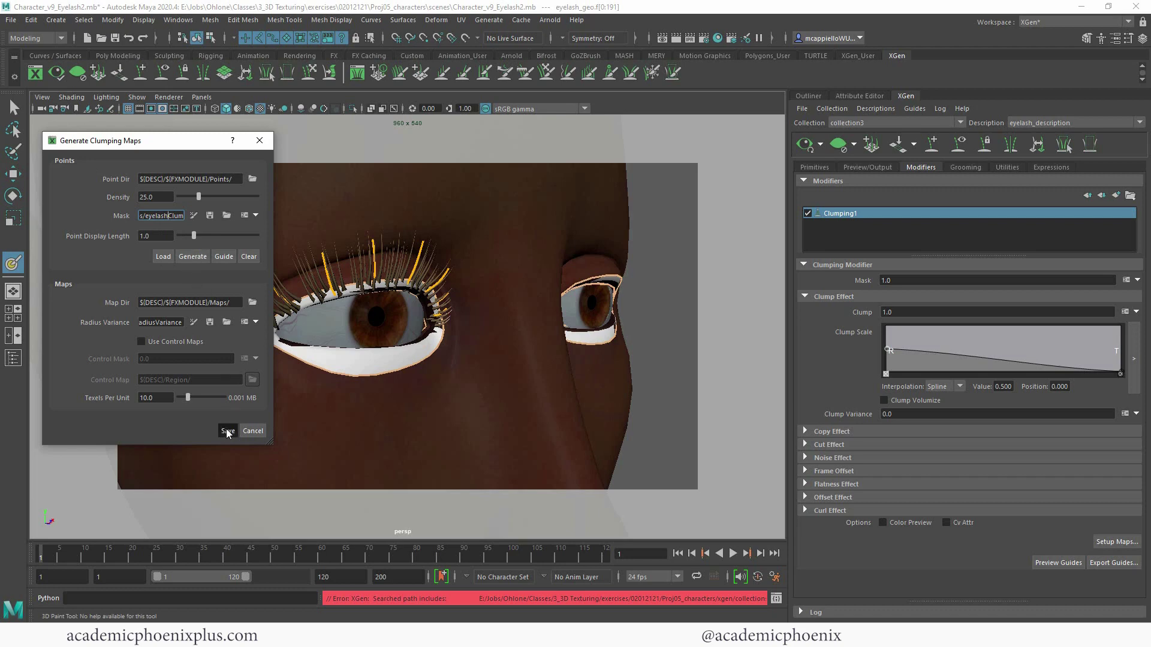
click(232, 304)
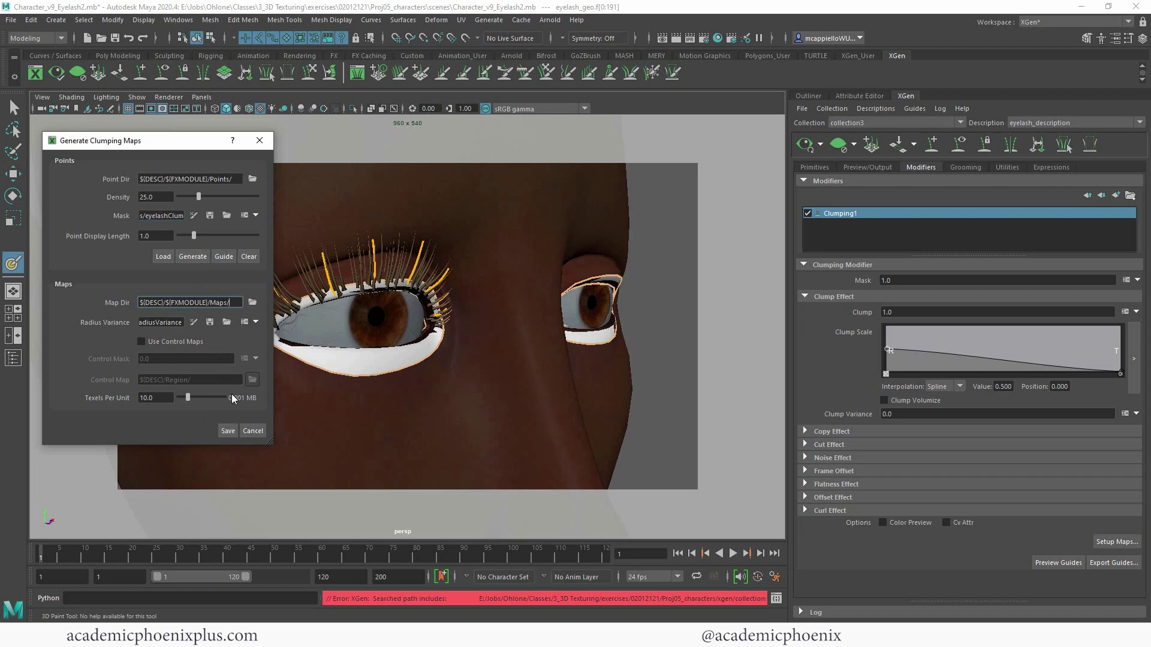
click(227, 432)
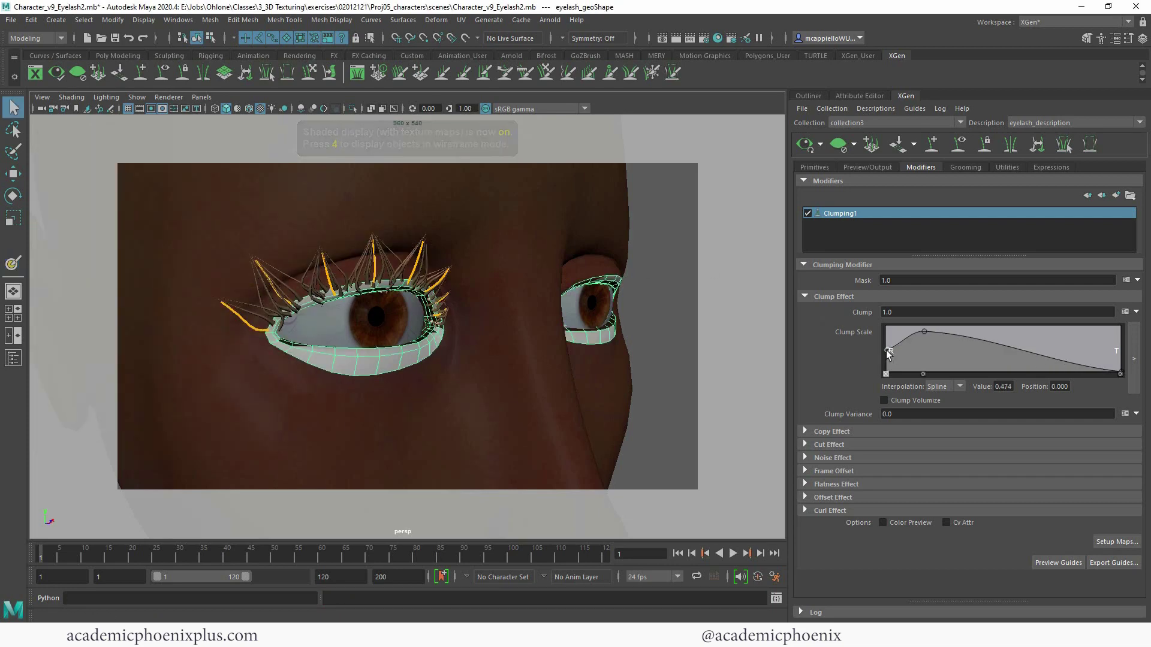
Step: Shape the Clump Scale ramp with a raised root, a point at 0.566 near position 0.151 and the tip at 0.329
drag(887, 353, 922, 346)
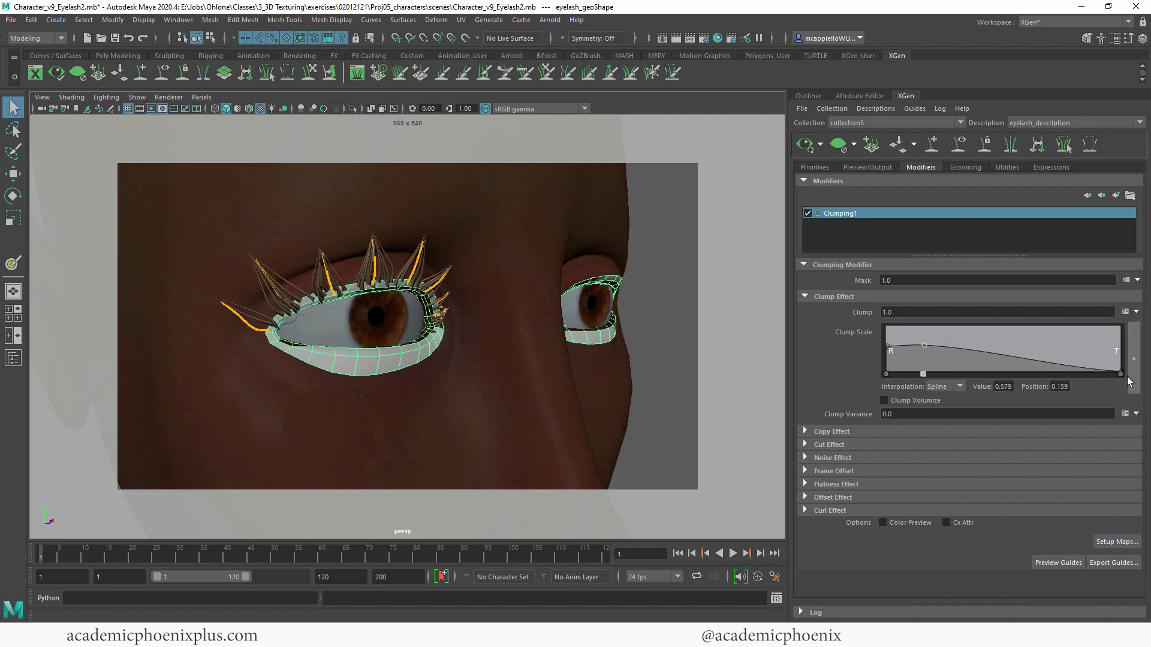
drag(1121, 371, 1123, 363)
drag(920, 345, 920, 349)
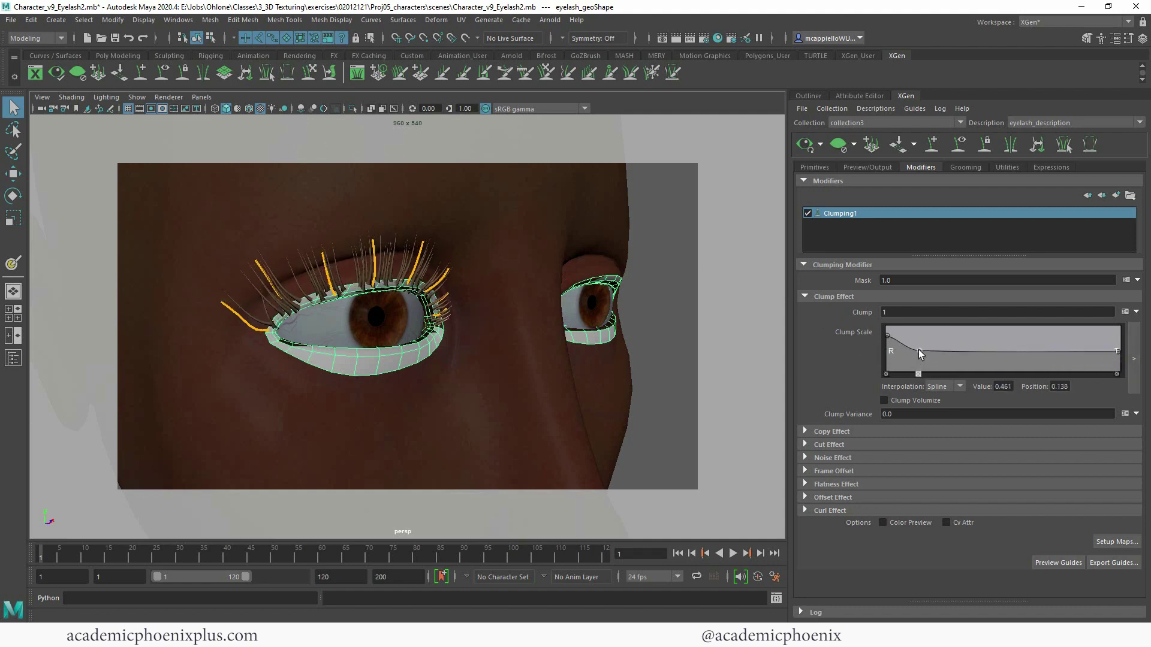
drag(1119, 353, 1115, 360)
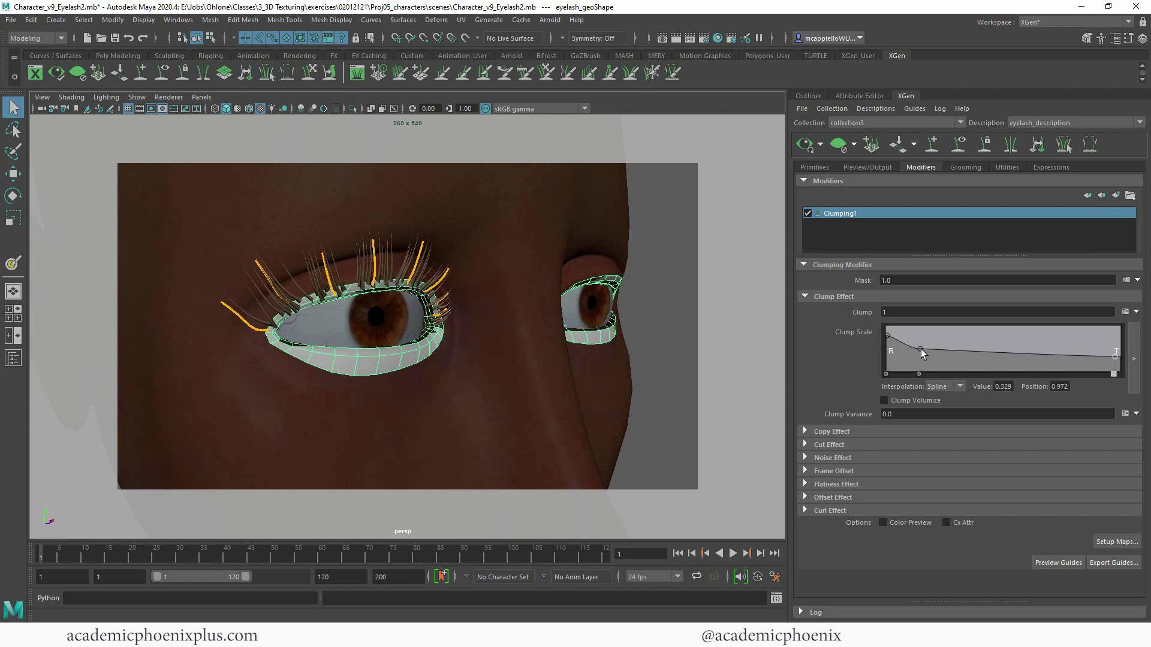
drag(921, 349, 851, 308)
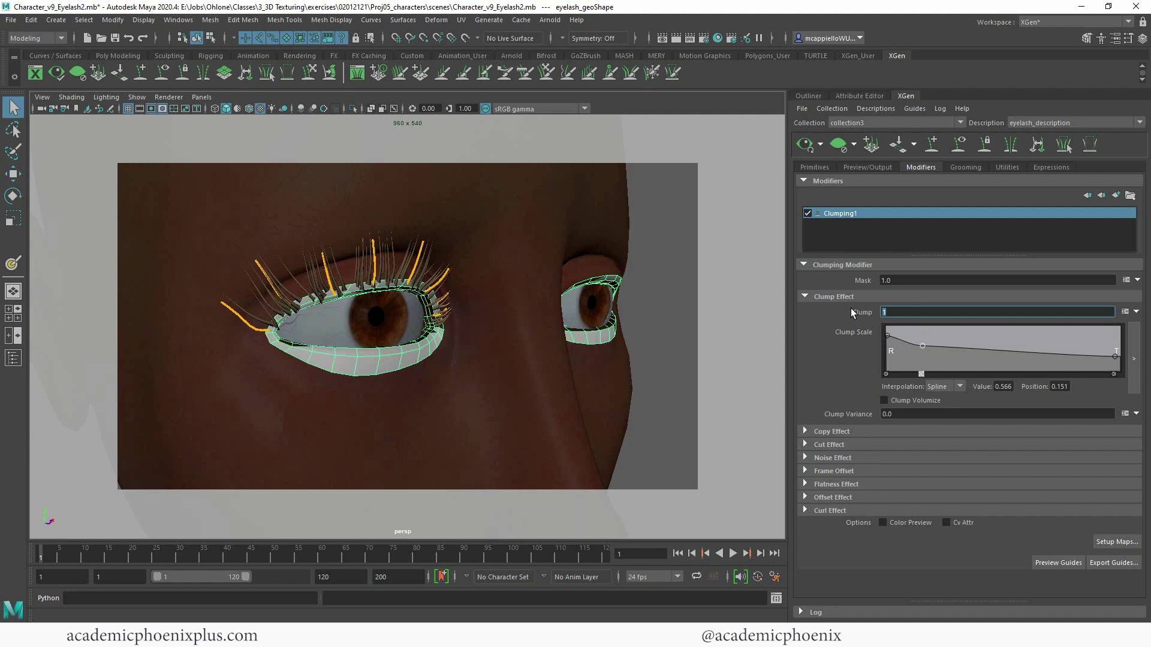
Step: Set the clump value to 3 and reshape the Clump Scale ramp with a 0.579 point near position 0.161 and the tip at 0.434
text(3)
key(Return)
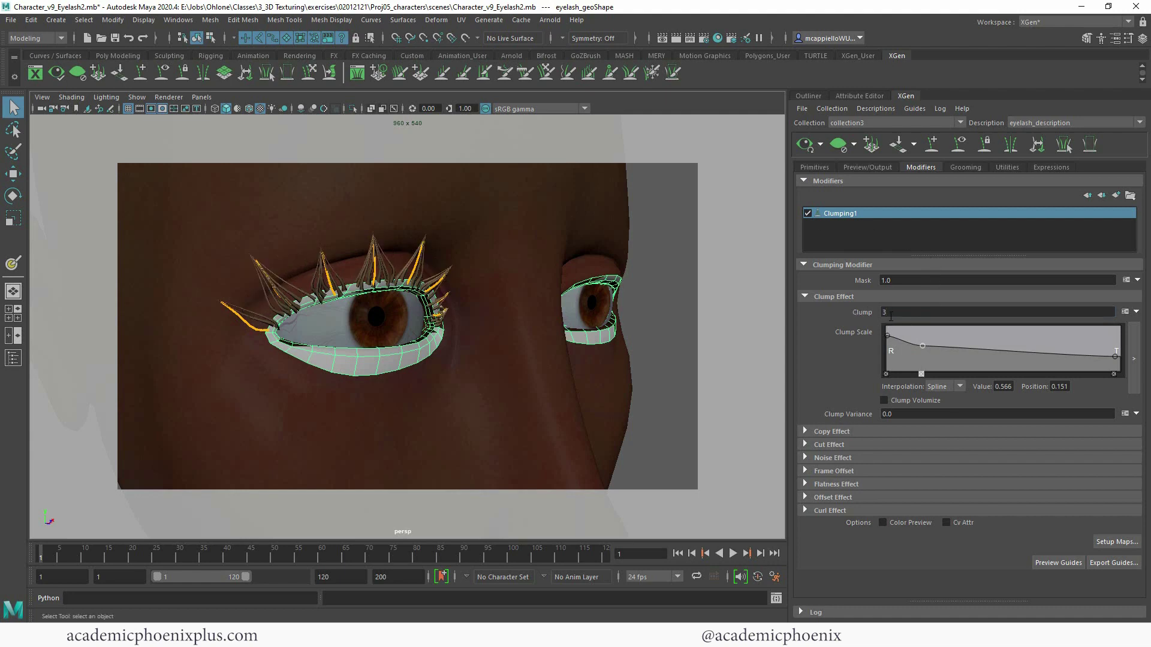
drag(922, 346, 925, 345)
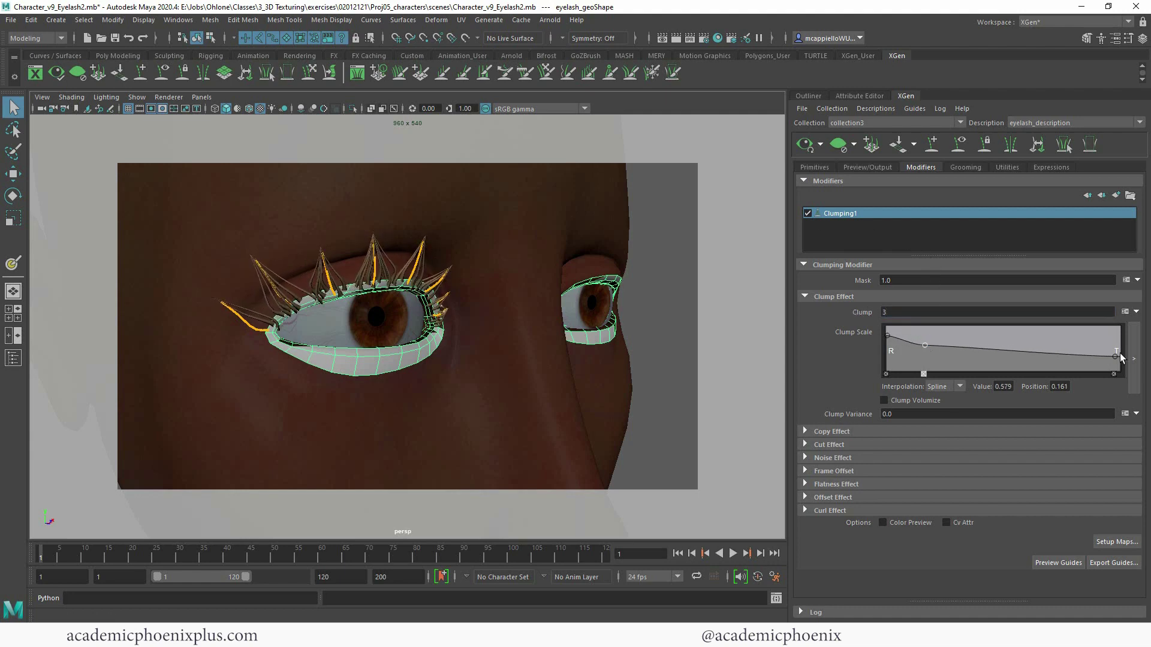
drag(1123, 358, 1119, 355)
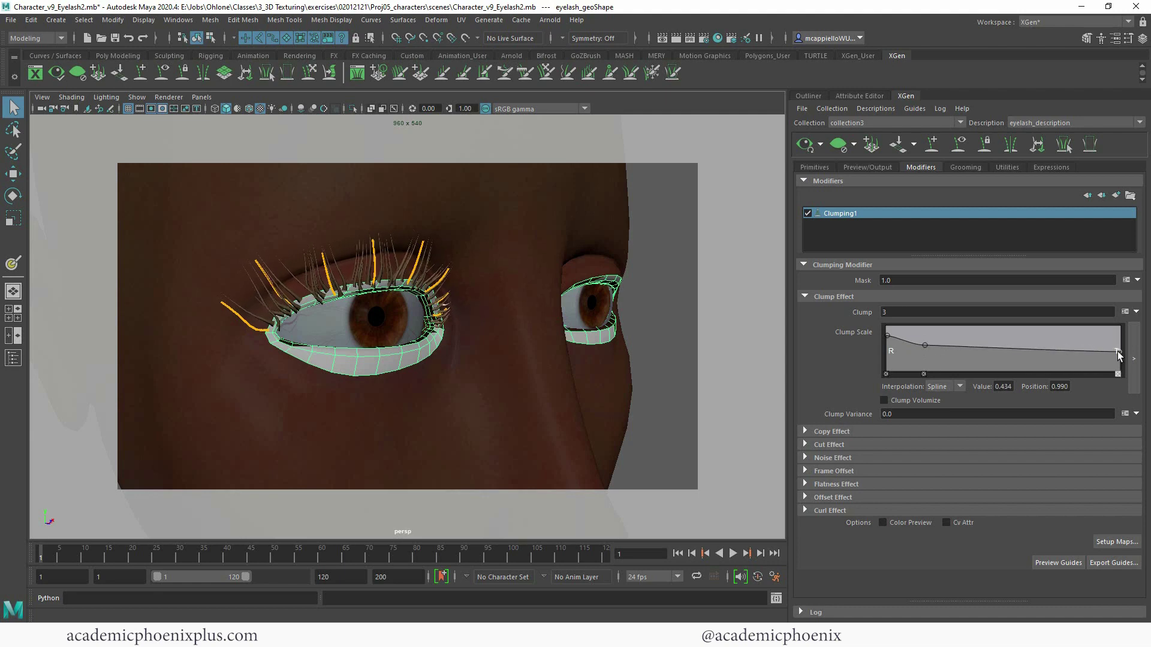
Step: Mirror the selected eyelash guides across to the character's other eye
mouse_move(438, 267)
alt+mouse_down()
mouse_move(519, 267)
mouse_move(428, 283)
alt+mouse_up()
alt+middle_drag(452, 310, 461, 311)
alt+right_drag(462, 310, 436, 307)
alt+drag(437, 307, 434, 279)
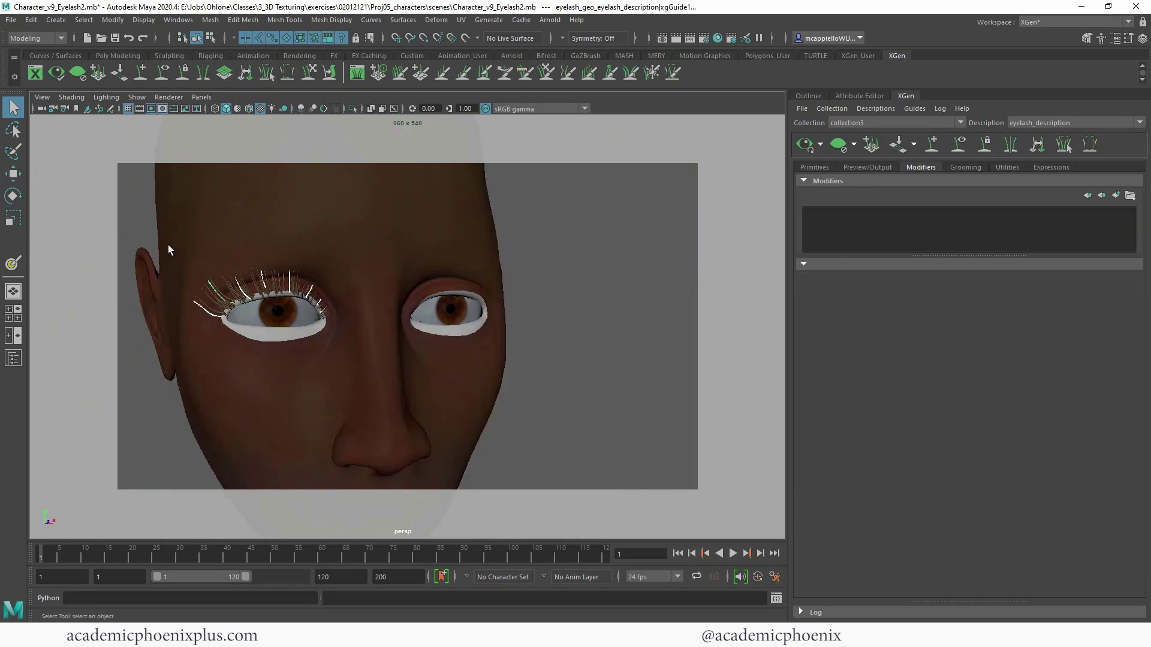
click(1014, 149)
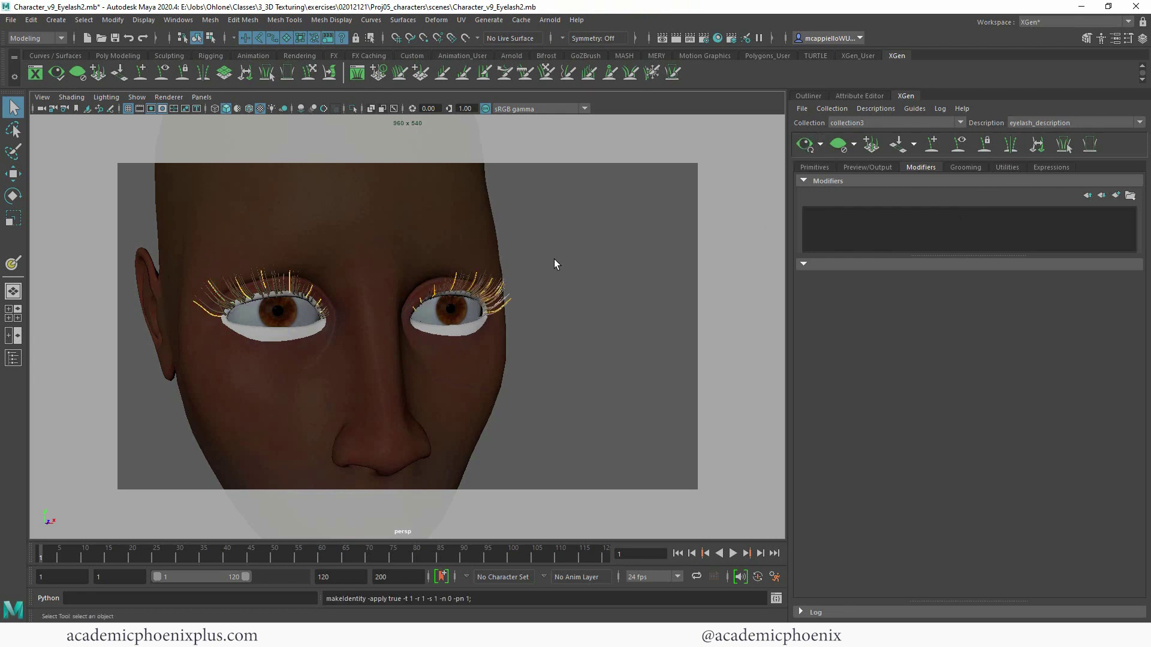
Step: Start 3D painting on the eyelashDescriptionMask density mask, working on the mirrored eye, and open the paint tool's settings
alt+right_drag(527, 277, 670, 277)
alt+drag(573, 323, 522, 306)
alt+right_drag(544, 288, 573, 293)
alt+middle_drag(573, 292, 518, 282)
alt+drag(519, 280, 545, 306)
alt+right_drag(545, 306, 484, 292)
alt+middle_drag(515, 295, 530, 283)
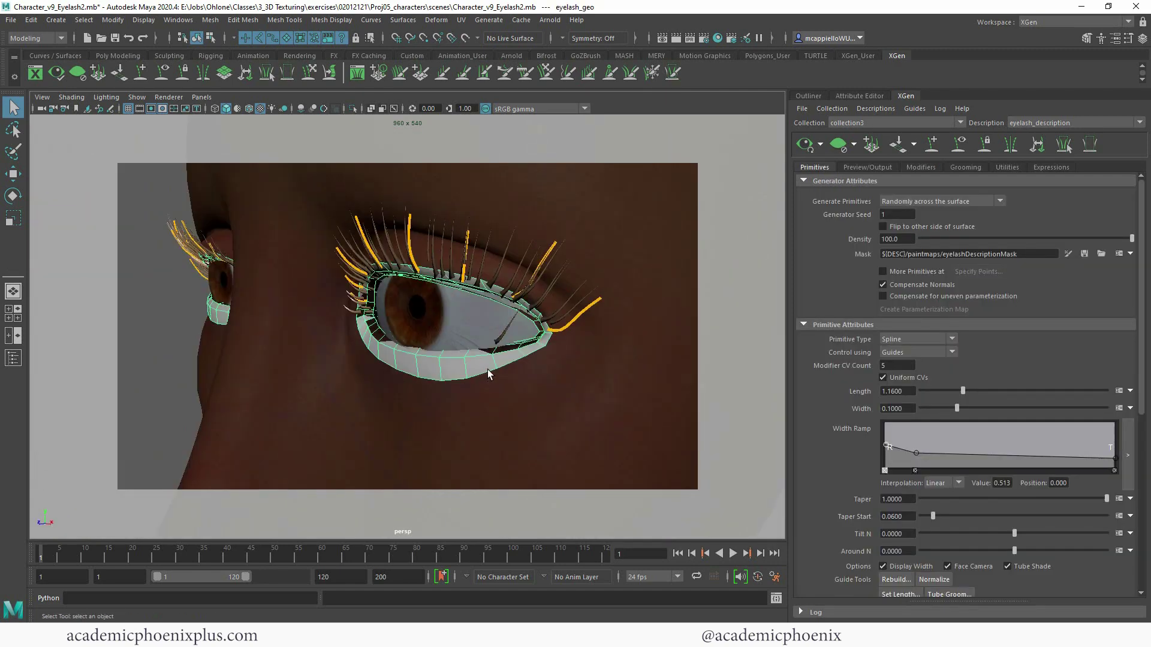
click(1068, 254)
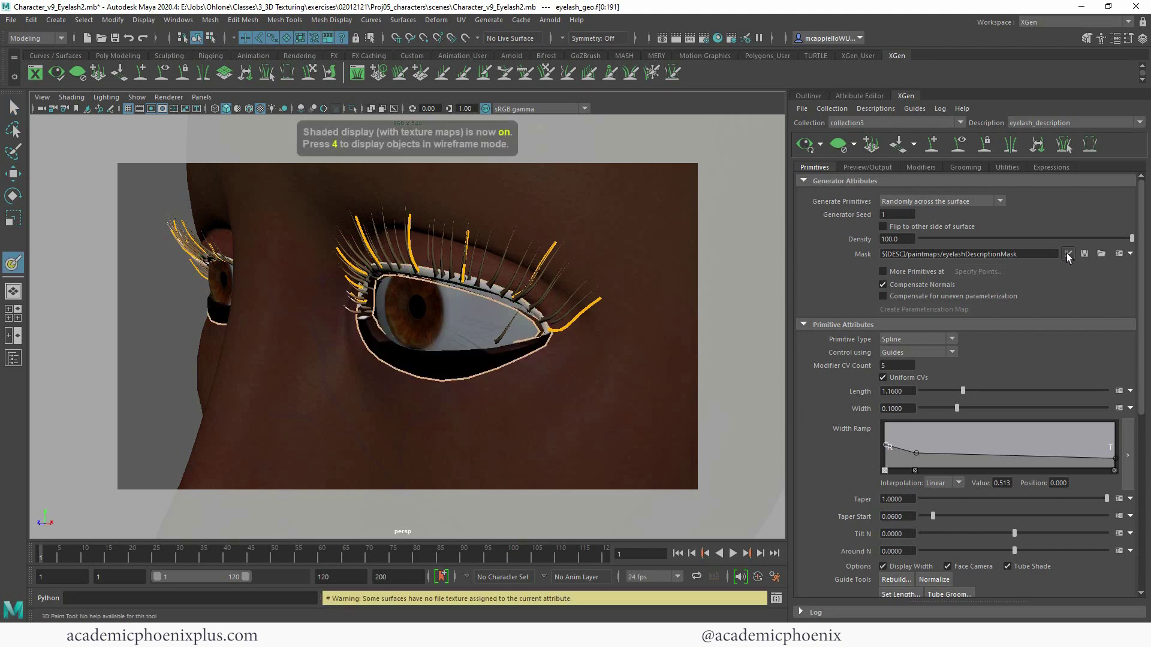
double_click(18, 265)
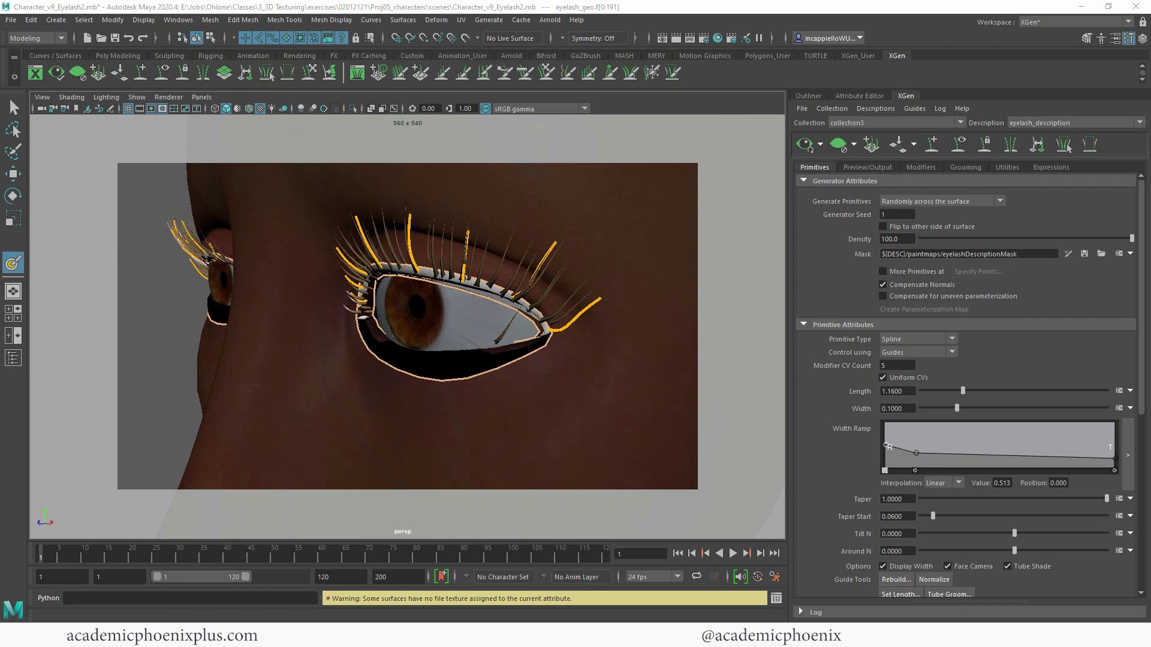
Step: Check the mask around both eyes' lids and update the eyelash preview
alt+drag(522, 346, 570, 358)
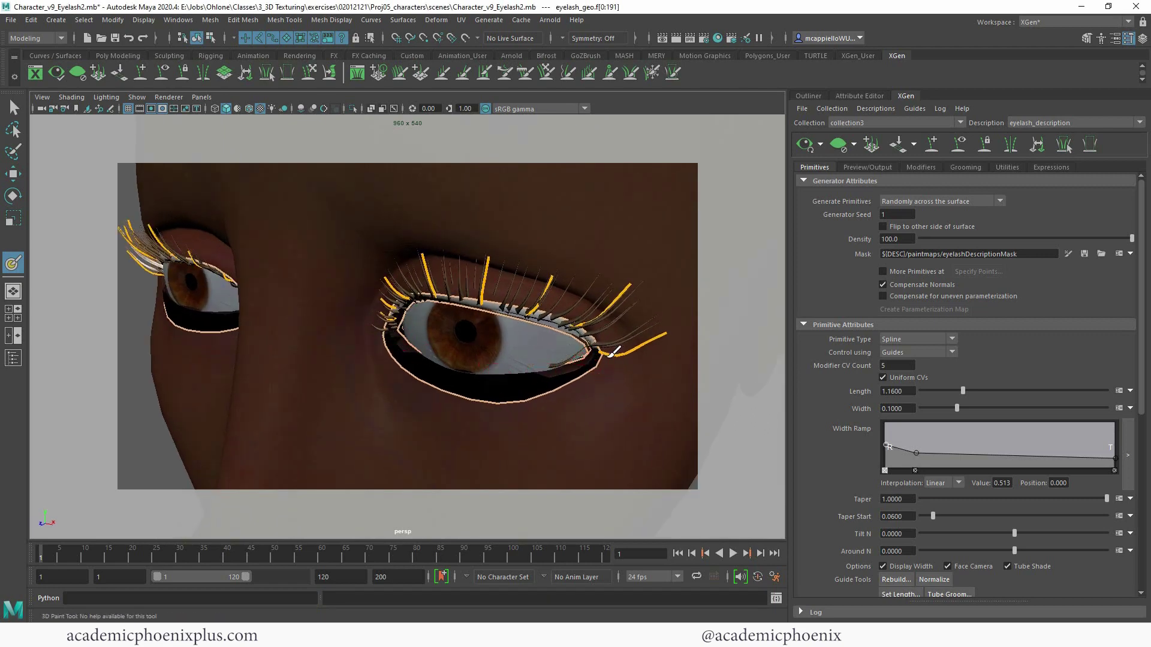
mouse_move(448, 322)
alt+mouse_down()
mouse_move(453, 308)
mouse_move(450, 322)
alt+mouse_up()
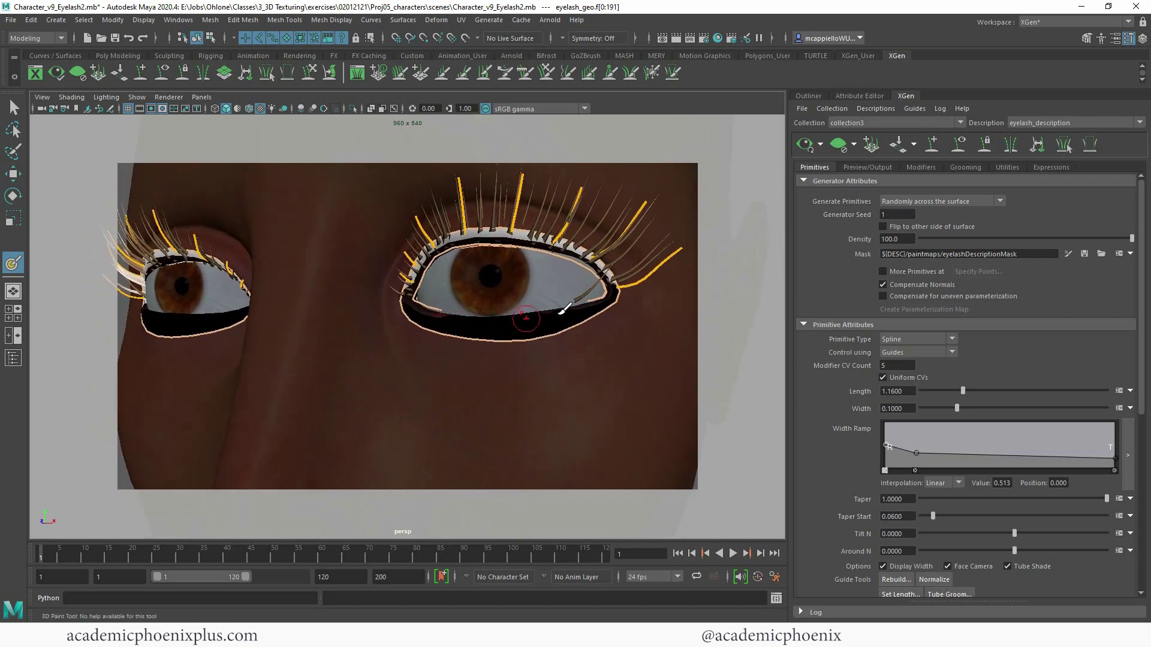
click(805, 148)
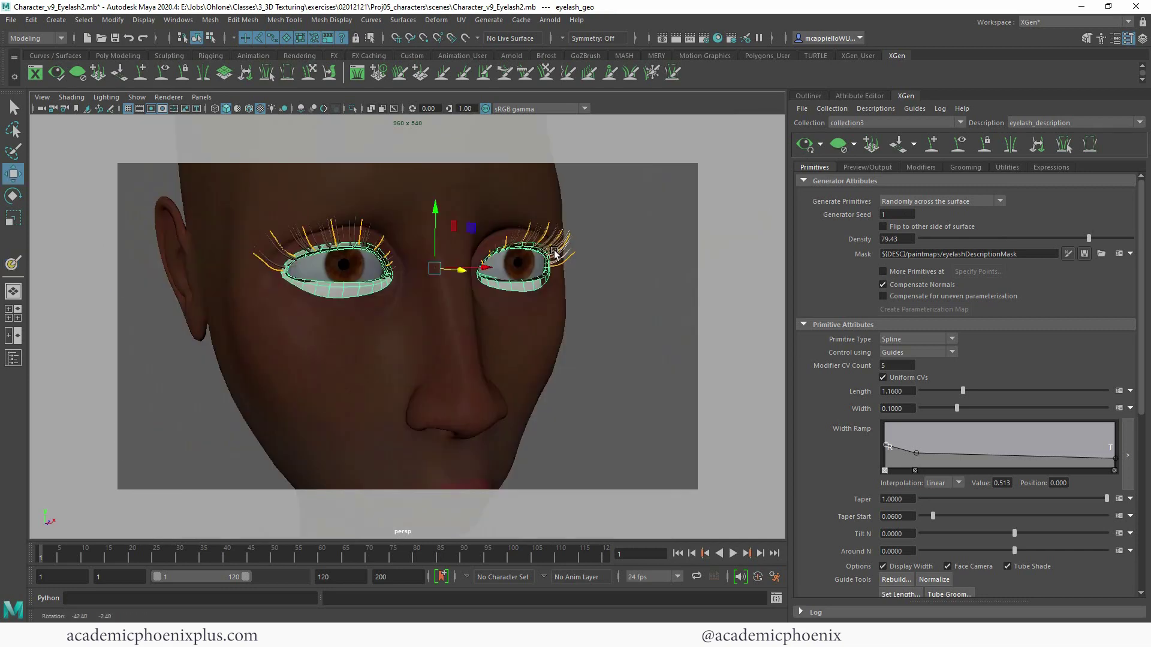
Step: Hide the eyelash_geo mesh so that only the lashes and guides show on the face
alt+drag(560, 252, 533, 259)
alt+middle_drag(533, 259, 519, 318)
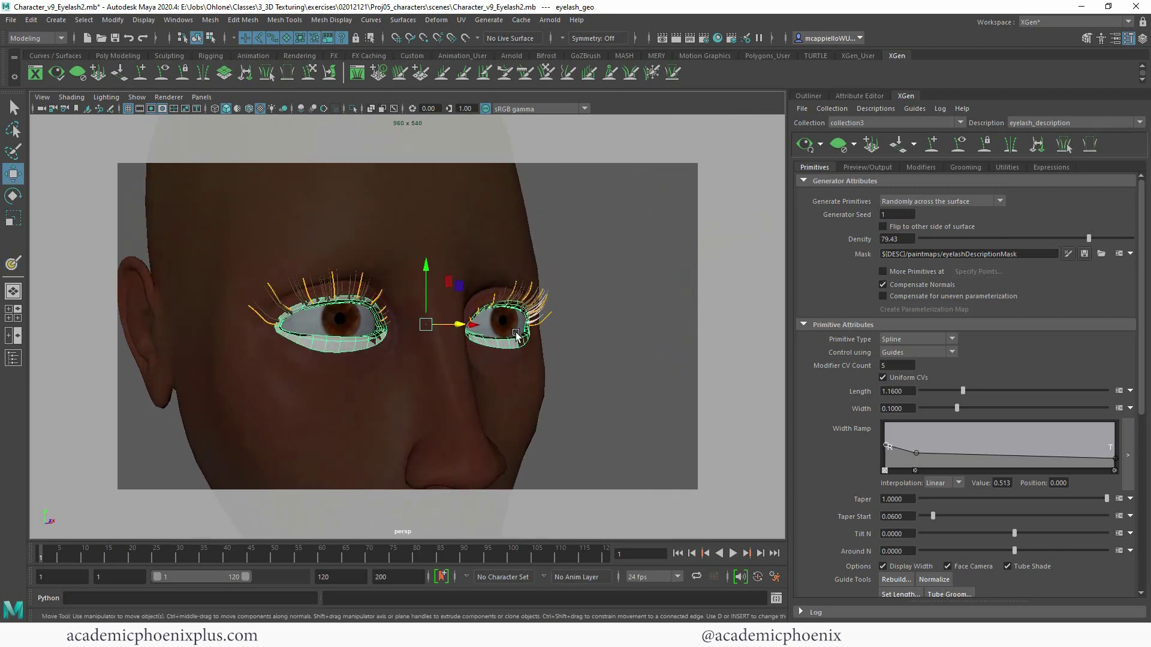
key(ctrl+h)
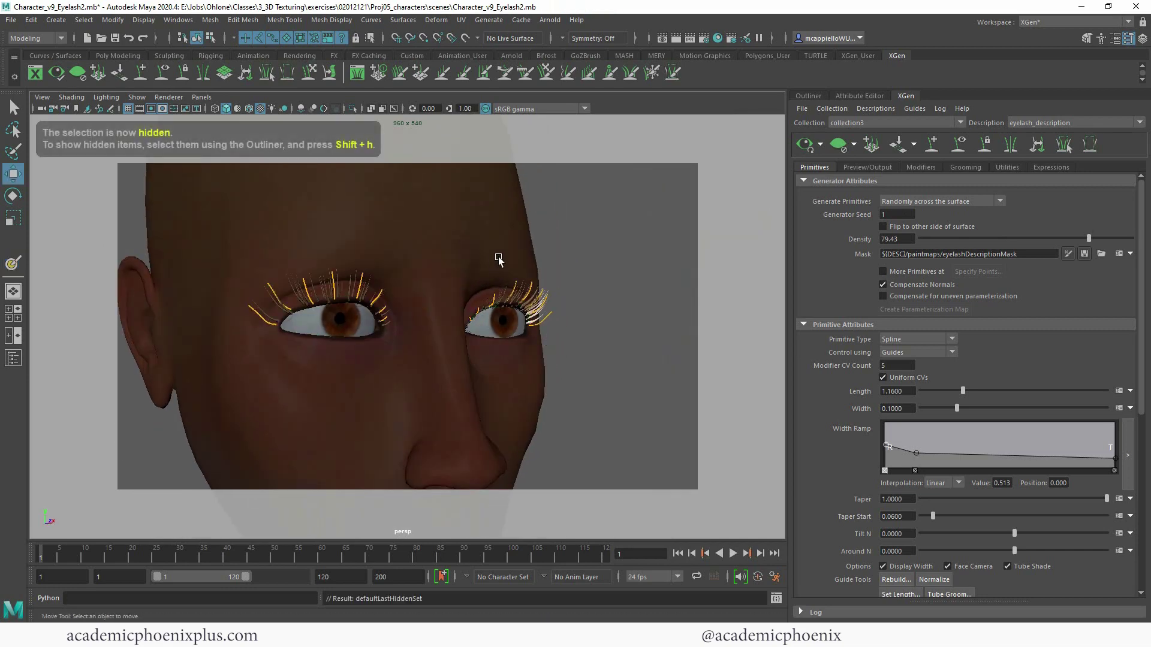
mouse_move(516, 250)
alt+mouse_down()
mouse_move(606, 257)
mouse_move(504, 246)
alt+mouse_up()
Step: Open the Hypershade and rename hairPhysicalShader3 as eyelash_hairPhysicalShader
click(720, 38)
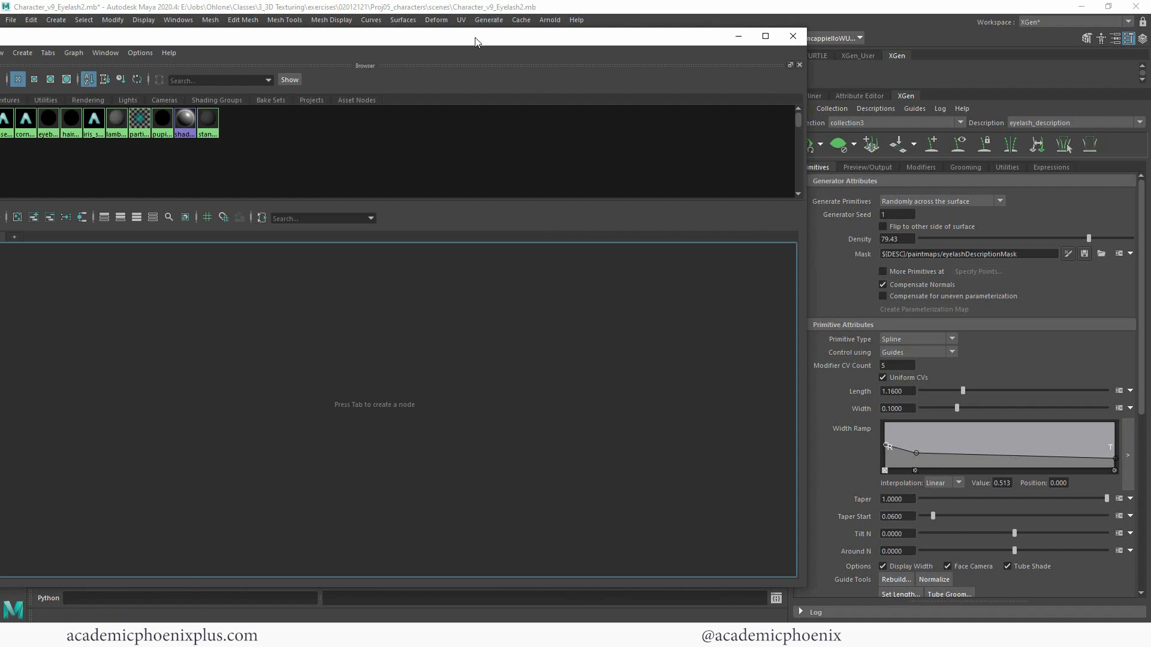
drag(488, 36, 609, 51)
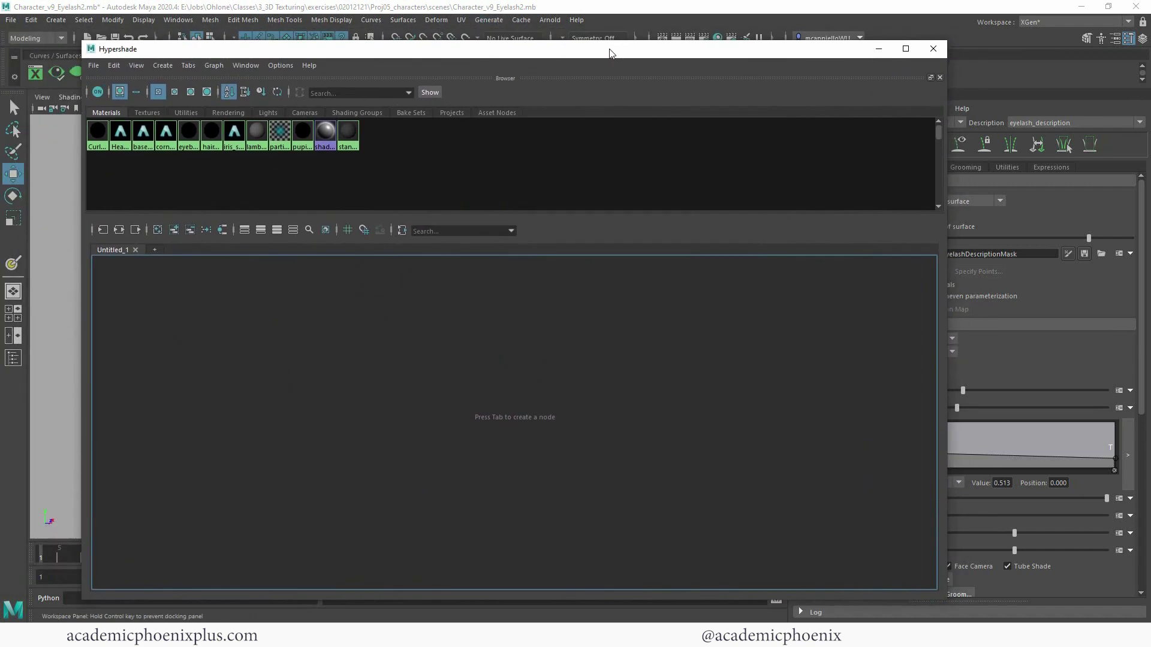
click(215, 146)
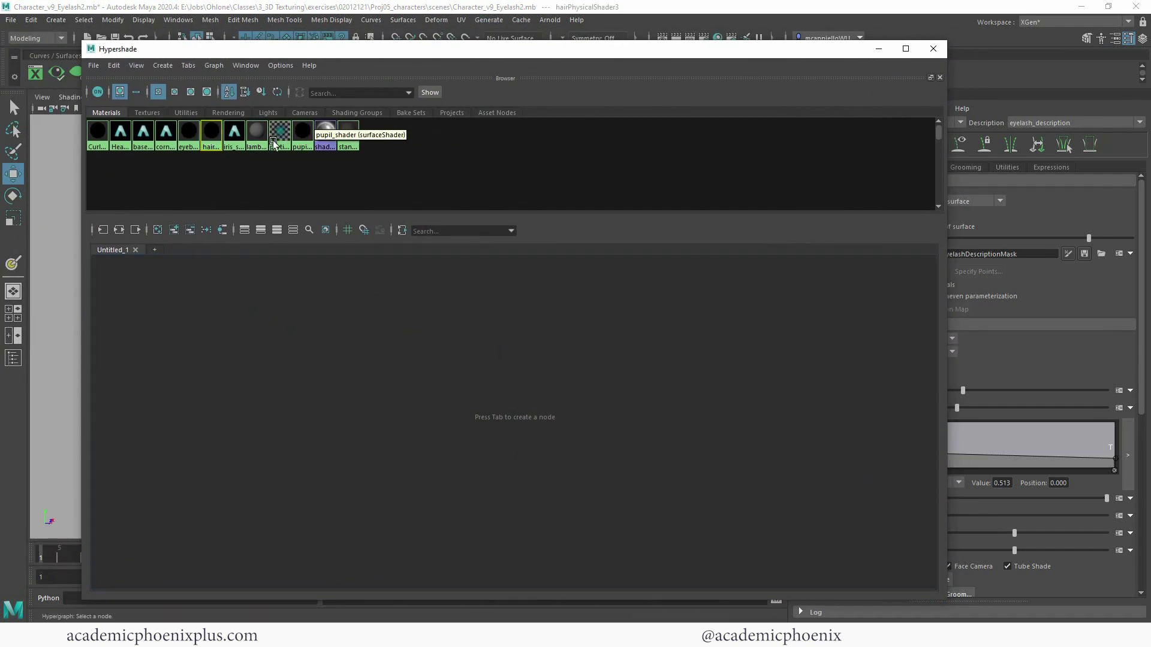
double_click(210, 136)
drag(826, 47, 784, 51)
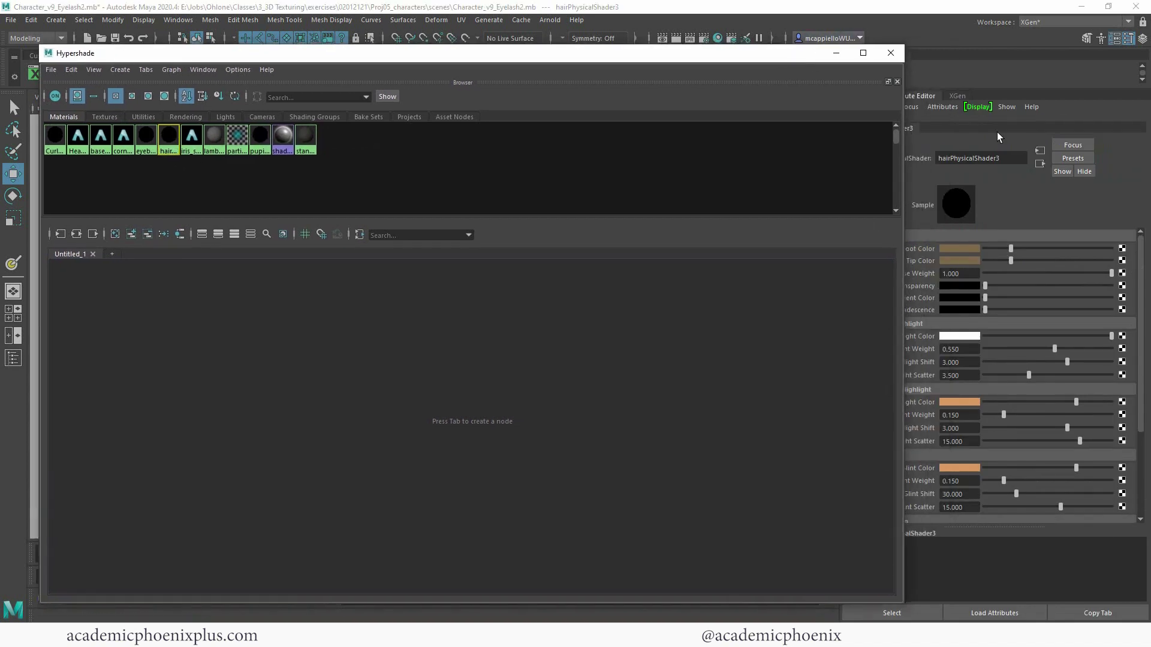
click(1015, 158)
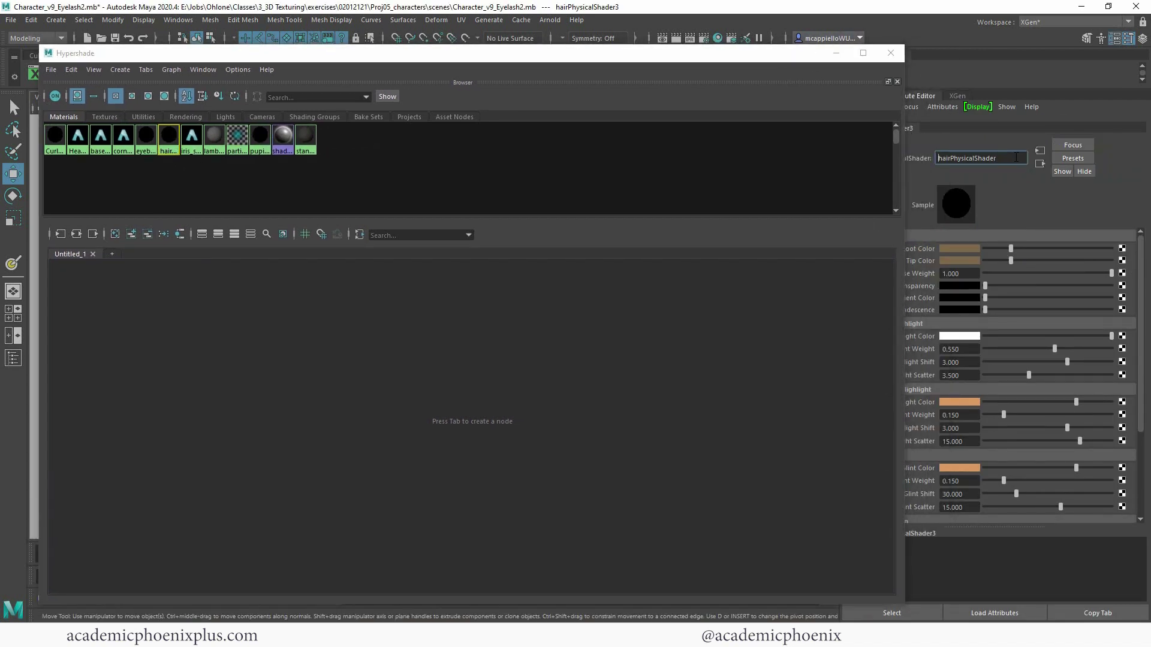
text(eyelash_)
key(Return)
Step: Darken the eyelash shader's root, tip, highlight and glint colors, set the 1st Highlight Weight to 0.469 and close the Hypershade
drag(1010, 249, 988, 260)
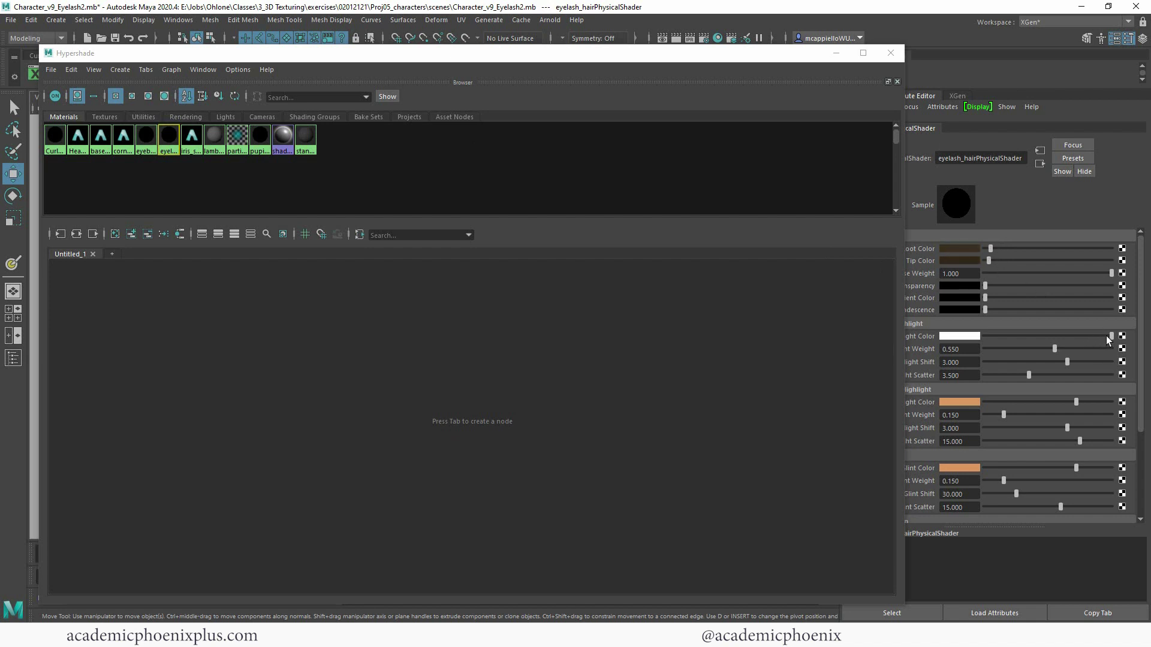
drag(1106, 335, 1044, 349)
drag(1051, 402, 1016, 401)
drag(1069, 468, 1012, 454)
scroll(1140, 473, down, 2)
scroll(1140, 474, down, 1)
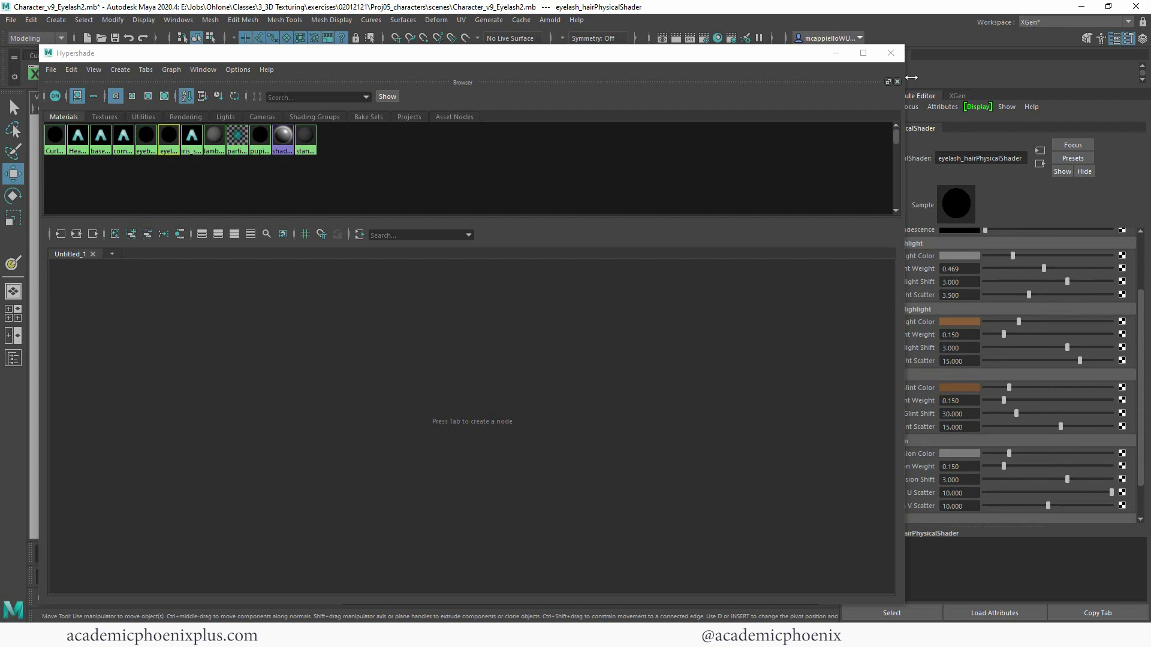
click(891, 53)
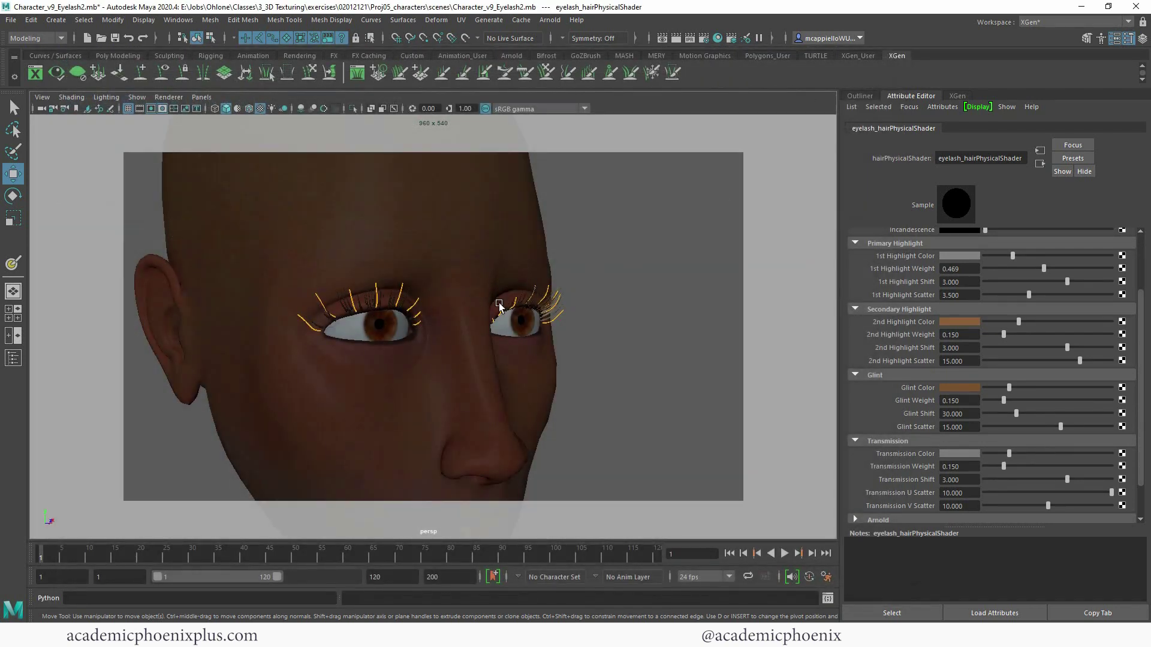
alt+drag(603, 279, 151, 336)
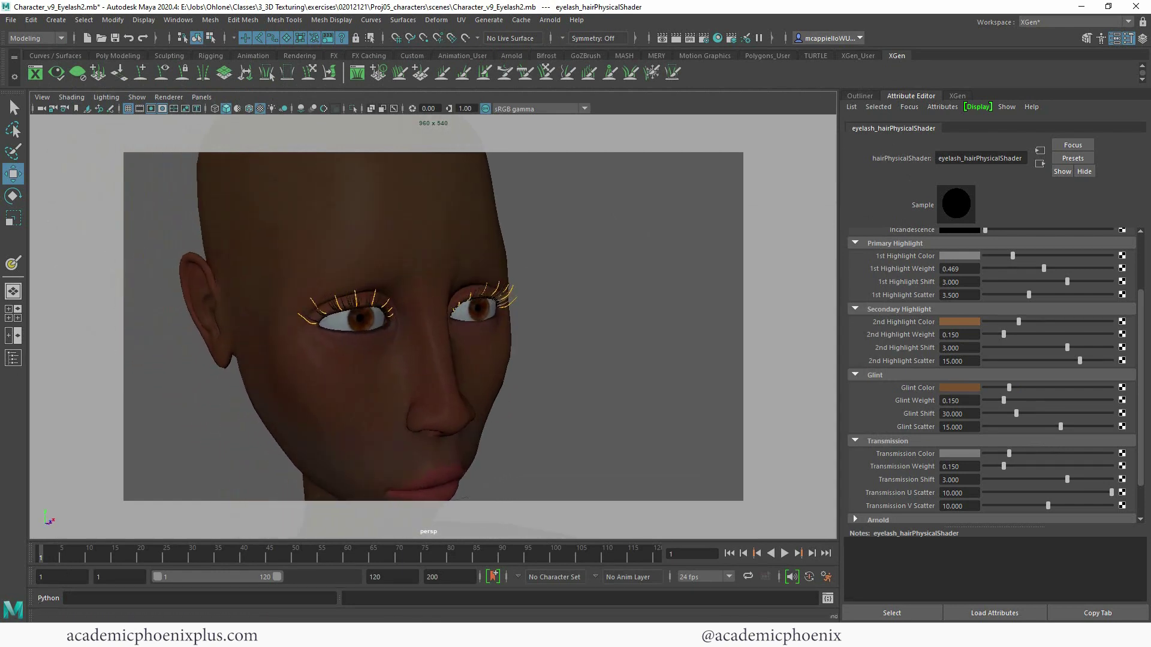